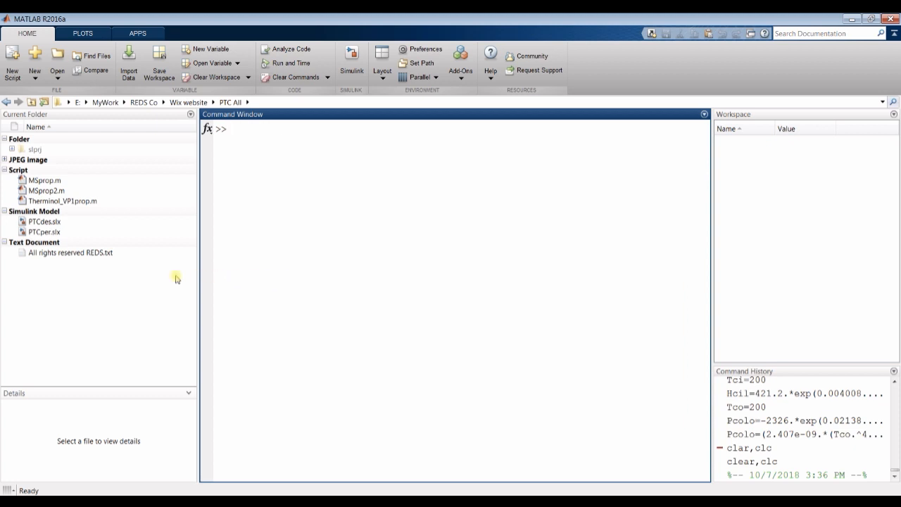
# - Examine the file details and previews of the PTCdes.slx and PTCper.slx Simulink models in the current folder
pyautogui.click(45, 233)
pyautogui.click(42, 222)
pyautogui.click(42, 232)
pyautogui.click(42, 222)
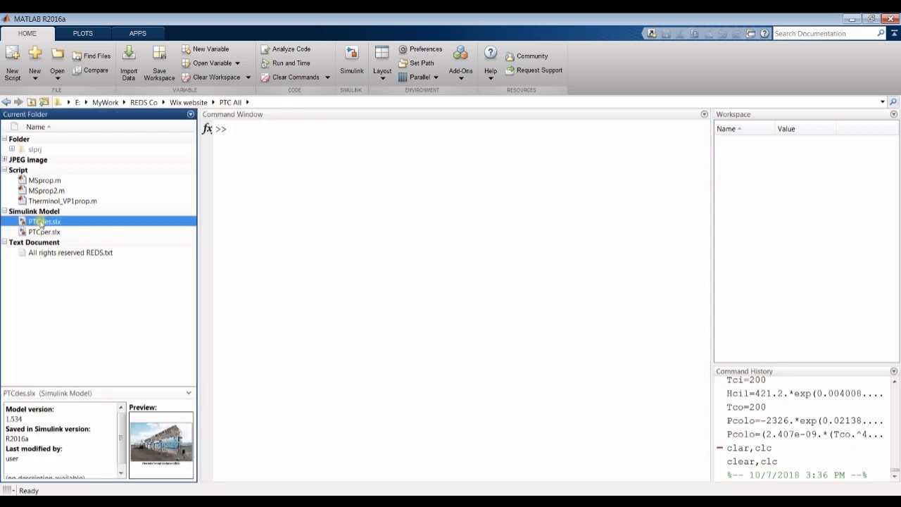
pyautogui.click(43, 231)
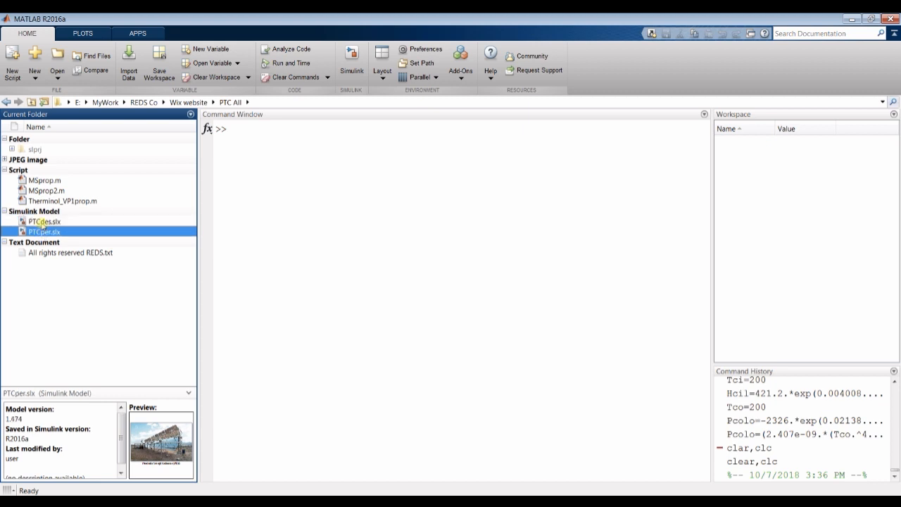
pyautogui.click(43, 222)
pyautogui.click(42, 232)
pyautogui.click(44, 222)
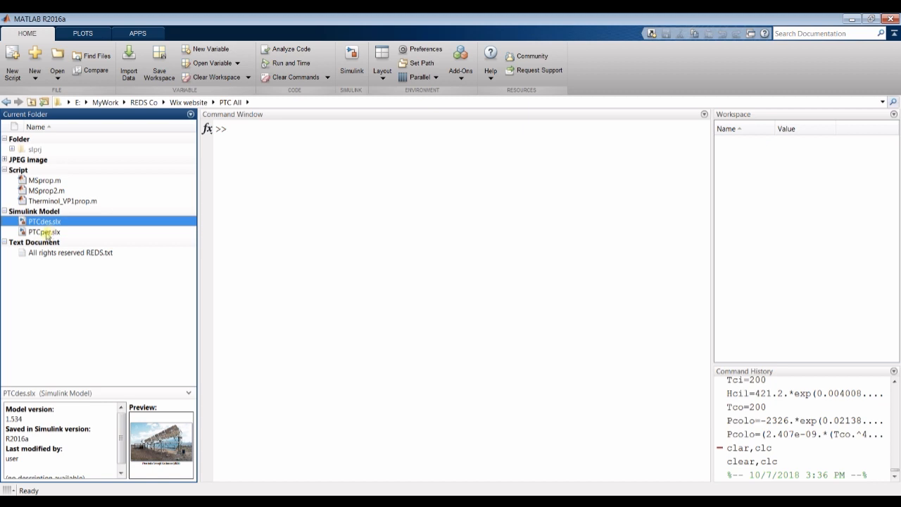
pyautogui.click(46, 232)
pyautogui.click(42, 222)
pyautogui.click(45, 233)
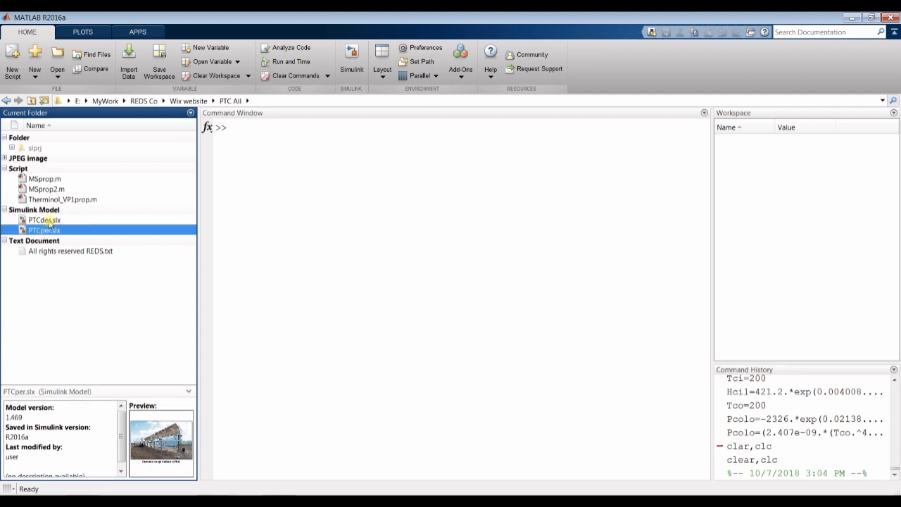
pyautogui.click(49, 223)
pyautogui.click(47, 232)
pyautogui.click(48, 223)
pyautogui.click(46, 233)
pyautogui.click(42, 221)
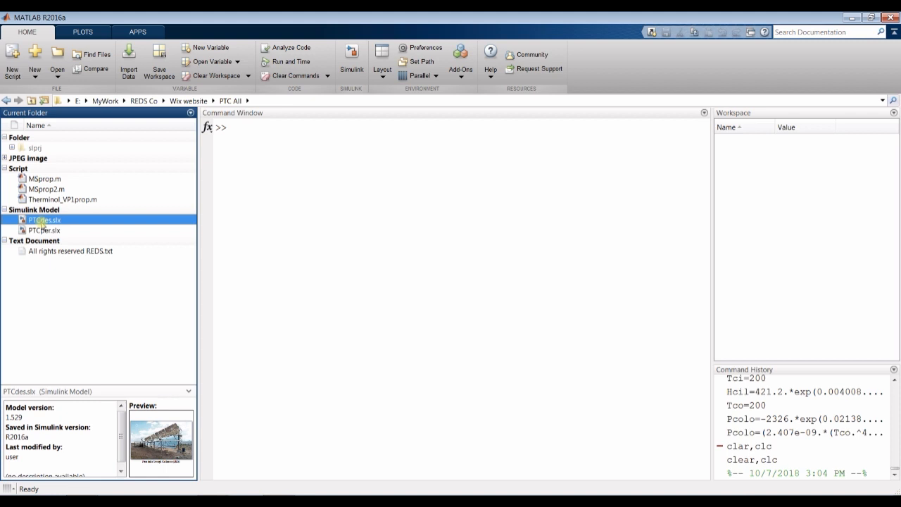
pyautogui.click(45, 230)
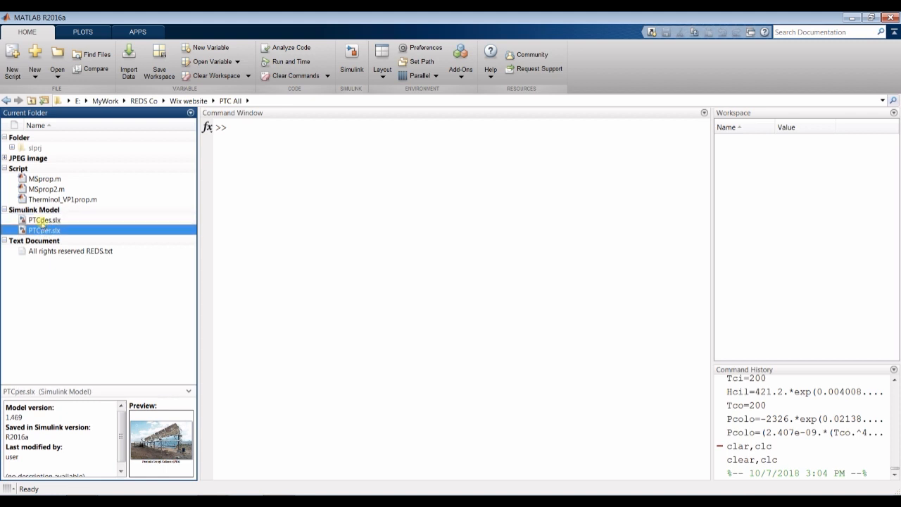
# - Open the PTCdes.slx Simulink model from the current folder
pyautogui.click(41, 221)
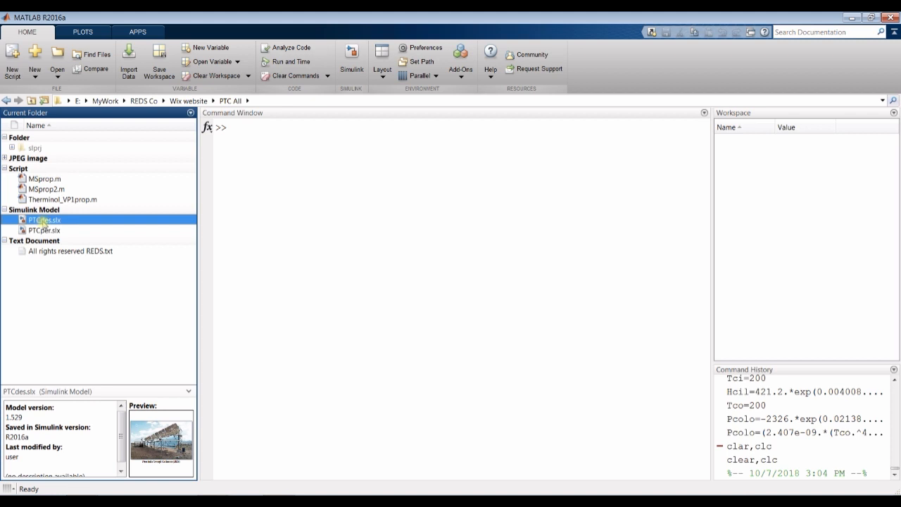
pyautogui.doubleClick(38, 220)
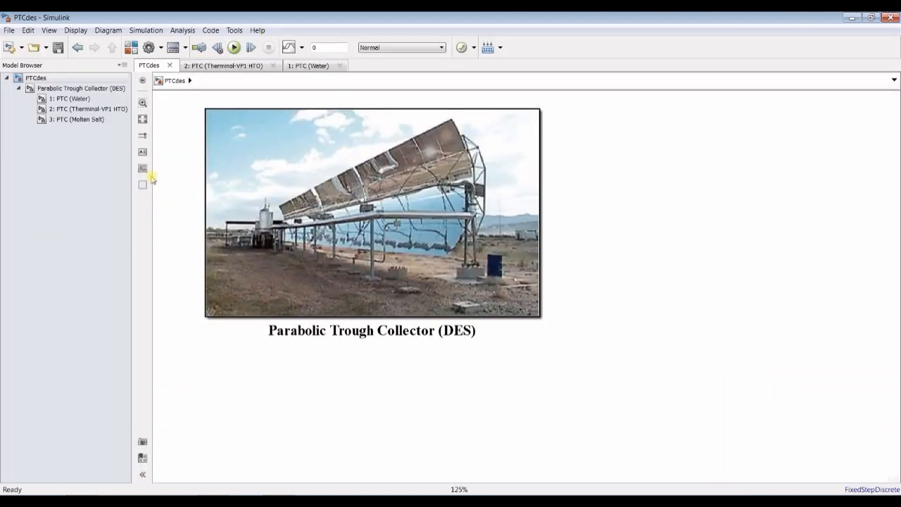
pyautogui.moveTo(131, 219); pyautogui.dragTo(133, 218)
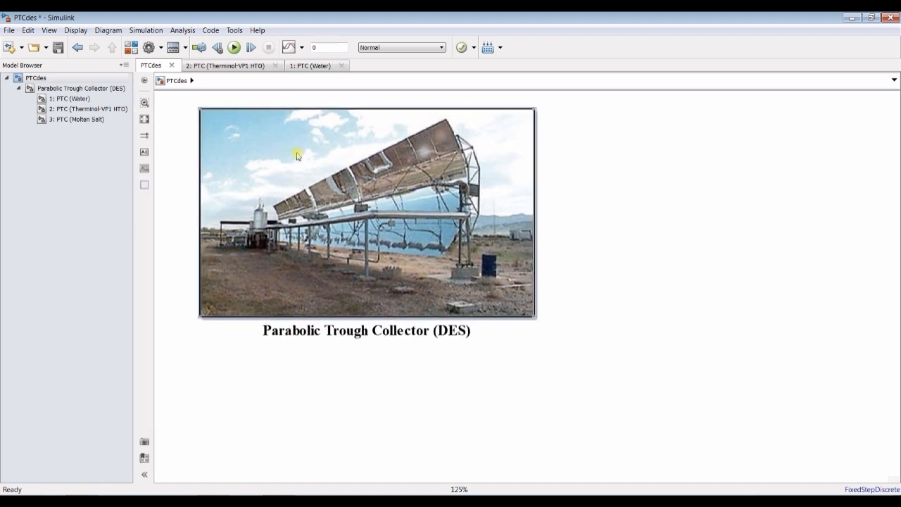
pyautogui.scroll(-1, 193, 105)
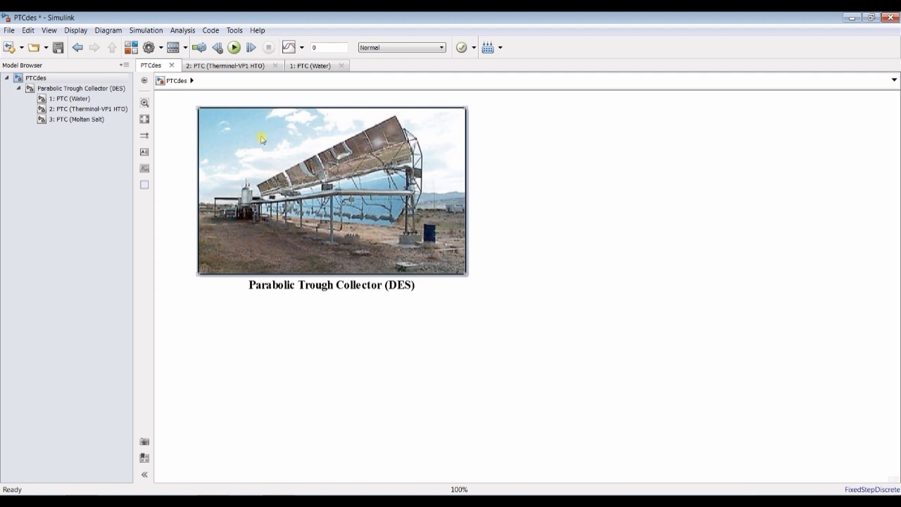
pyautogui.click(523, 143)
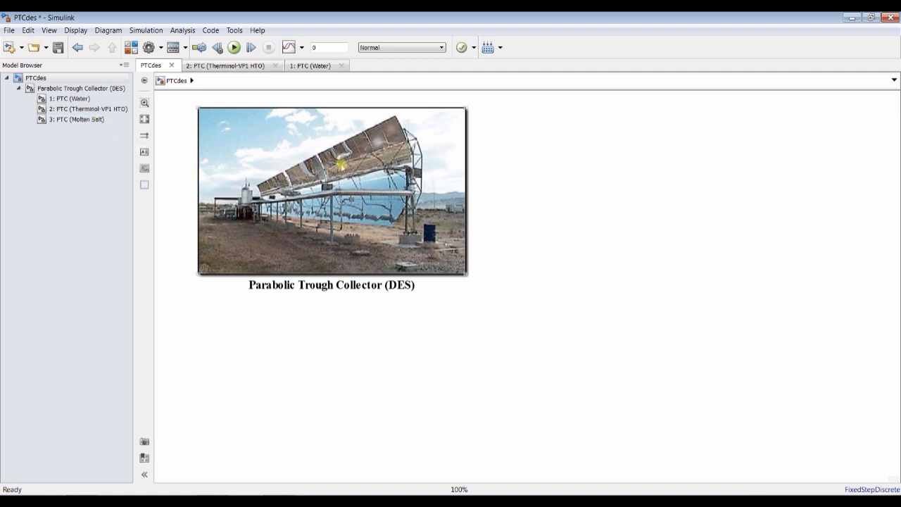
# - Examine the Parabolic Trough Collector (DES) block's description, extra info link, operating conditions and design parameters, and close the dialog
pyautogui.doubleClick(294, 155)
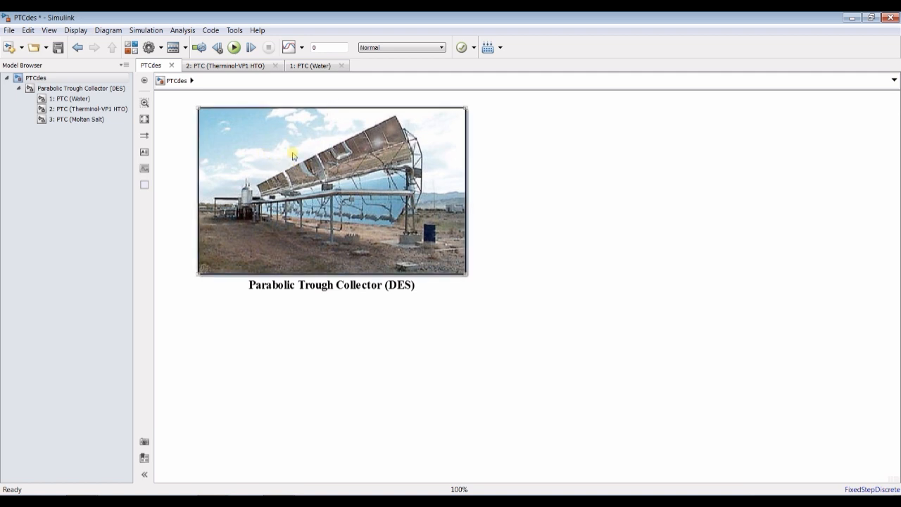
pyautogui.moveTo(735, 76); pyautogui.dragTo(591, 77)
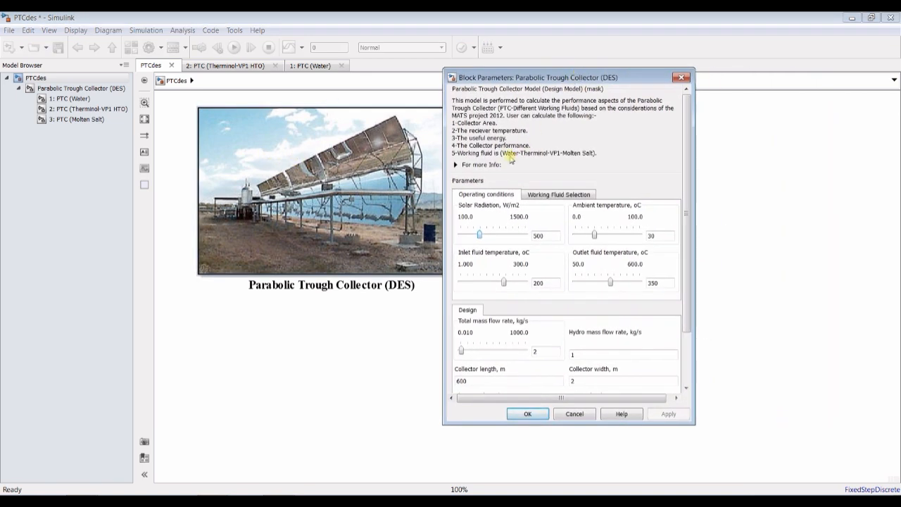
pyautogui.click(481, 166)
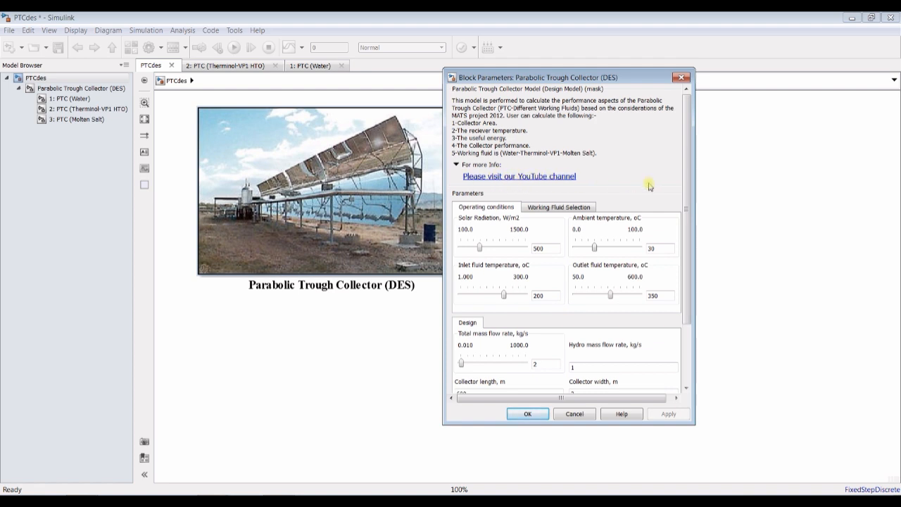
pyautogui.moveTo(686, 199); pyautogui.dragTo(636, 229)
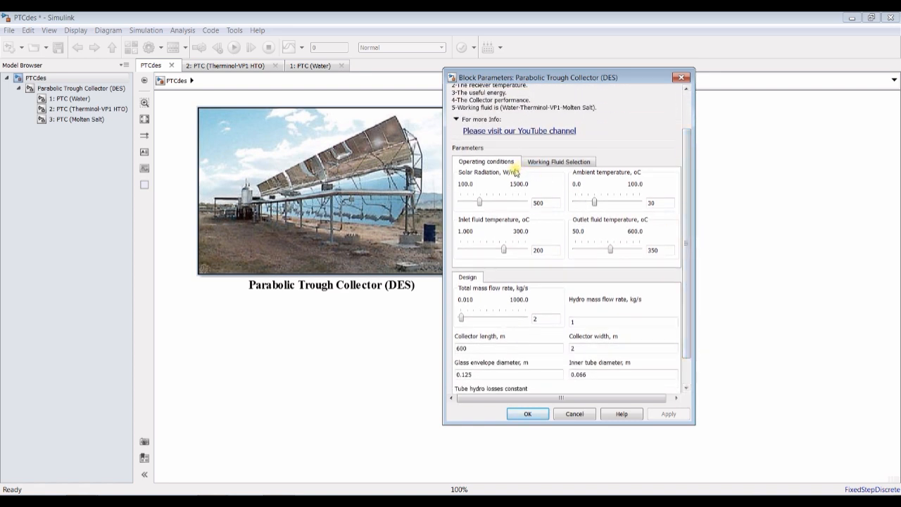
pyautogui.doubleClick(539, 202)
pyautogui.click(528, 413)
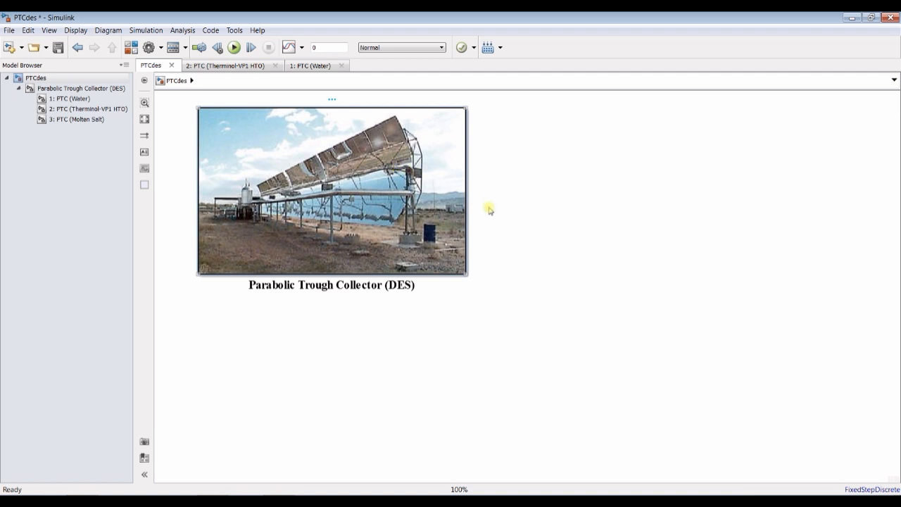
# - Examine the available control types for the Solar Radiation parameter in the collector block's mask editor, and leave without changes
pyautogui.hotkey('ctrl', 'm')
pyautogui.click(339, 49)
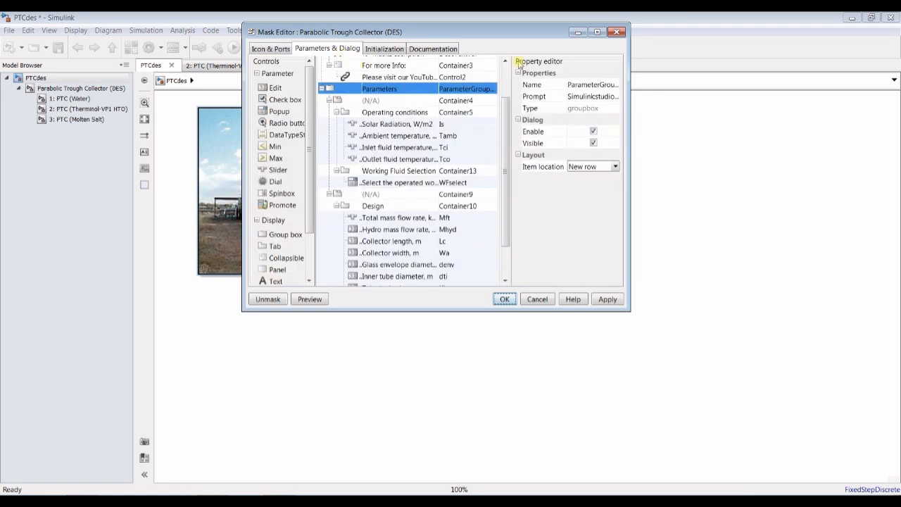
pyautogui.click(597, 32)
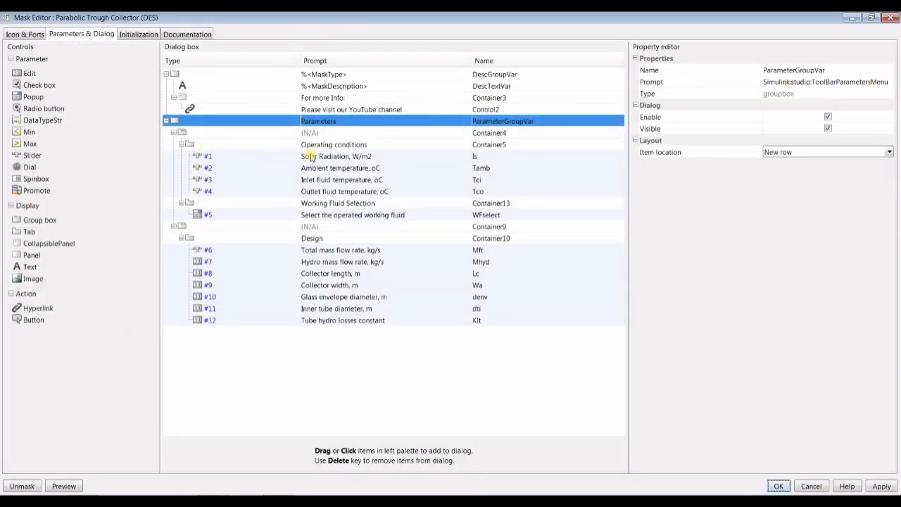
pyautogui.click(283, 156)
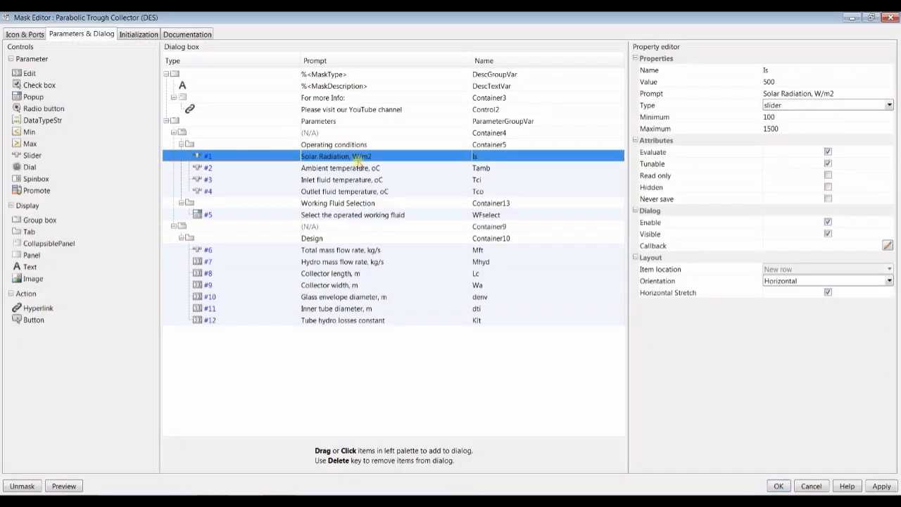
pyautogui.click(889, 105)
pyautogui.scroll(1, 786, 152)
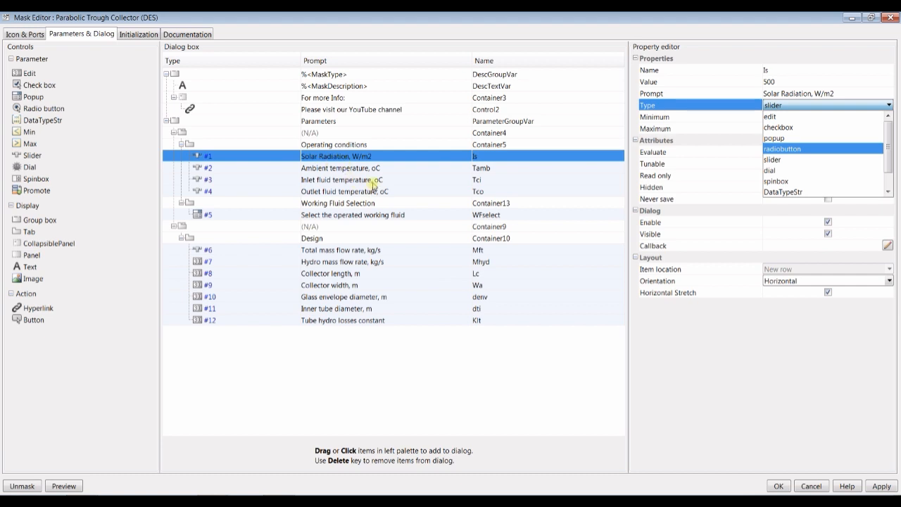
pyautogui.click(813, 486)
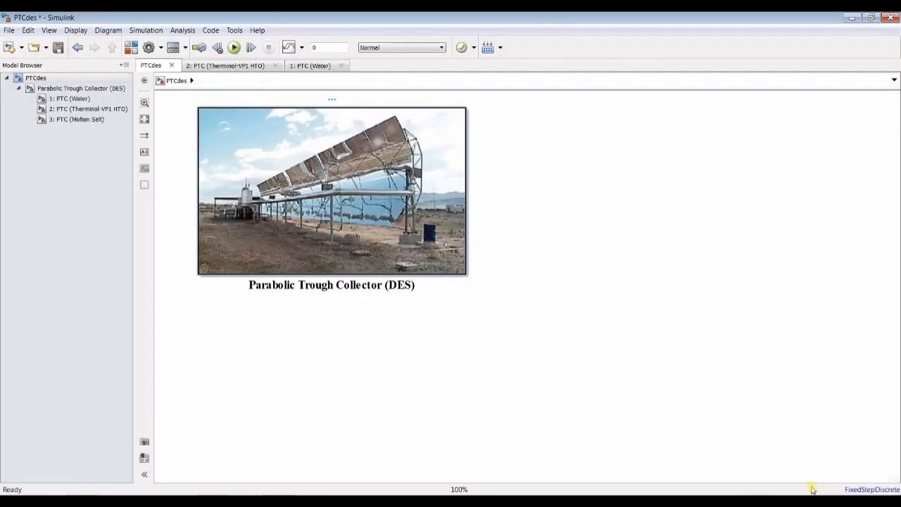
# - Try the vector [5 7 89] as the collector block's solar radiation, and restore the value to 500 W/m2
pyautogui.doubleClick(346, 172)
pyautogui.doubleClick(688, 234)
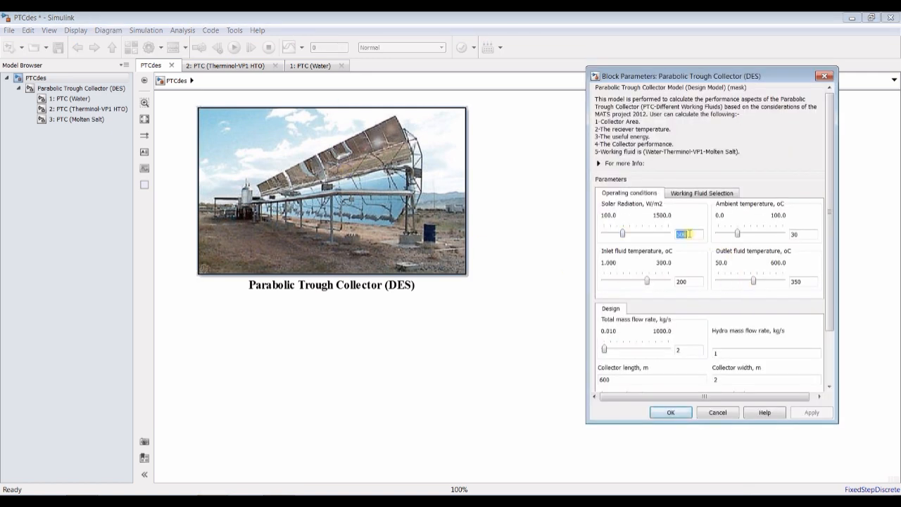
pyautogui.press('BackSpace')
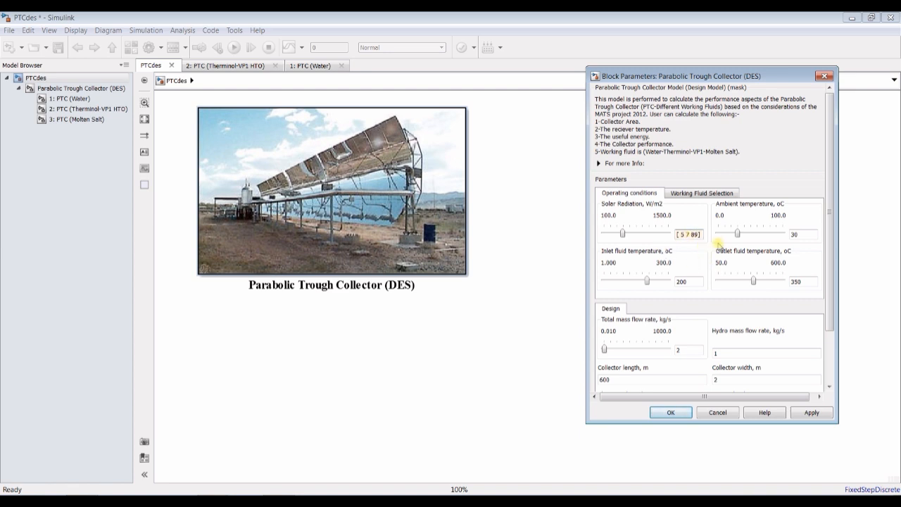
pyautogui.press('BackSpace')
pyautogui.press('BackSpace')
pyautogui.press('BackSpace')
pyautogui.press('BackSpace')
pyautogui.press('BackSpace')
pyautogui.press('BackSpace')
pyautogui.press('BackSpace')
pyautogui.write('500')
pyautogui.click(806, 412)
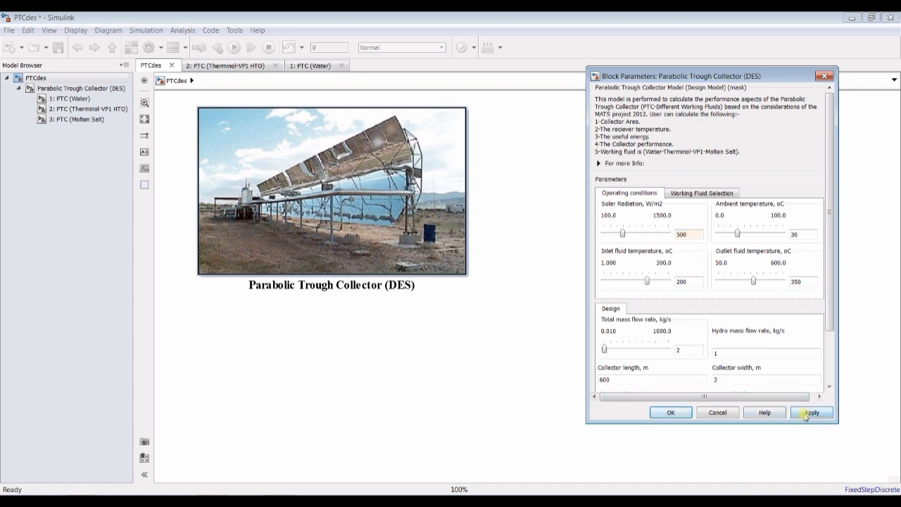
# - Set the collector block's solar radiation to 200 W/m2 and its ambient temperature to 25 °C
pyautogui.moveTo(674, 76); pyautogui.dragTo(495, 68)
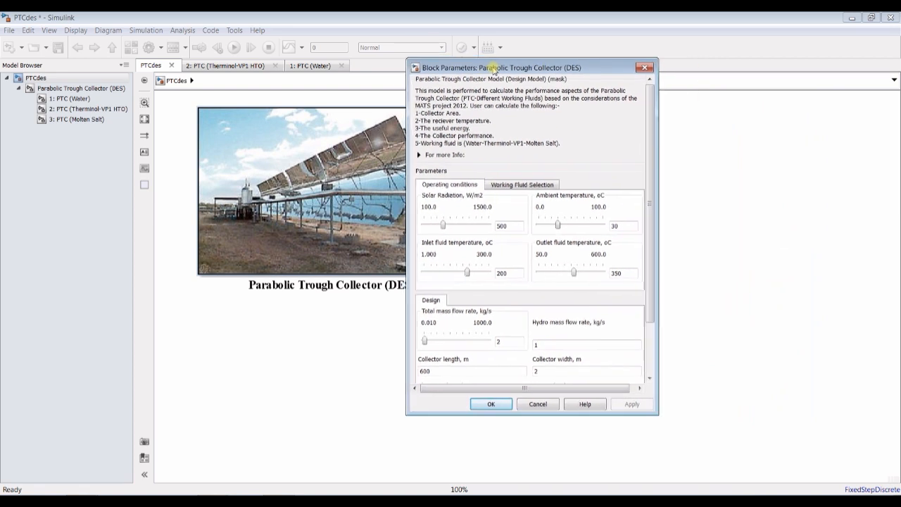
pyautogui.doubleClick(505, 225)
pyautogui.write('2')
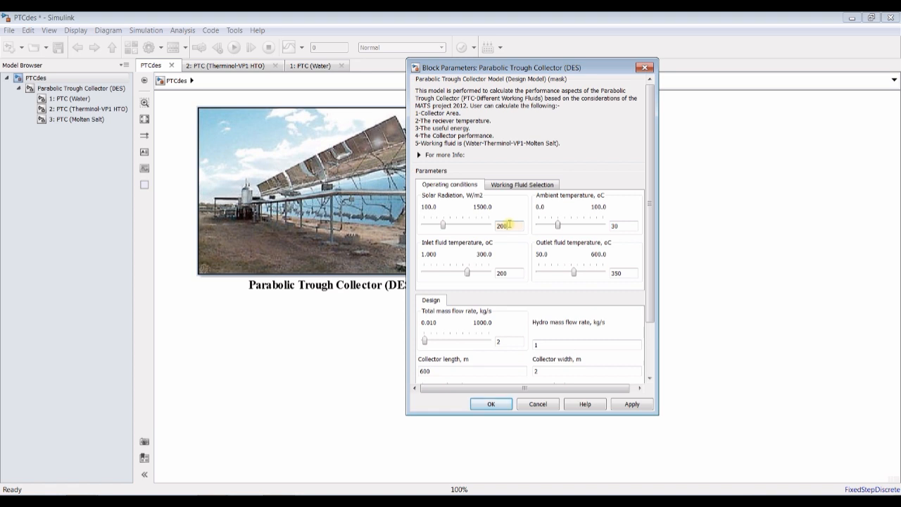
pyautogui.write('00')
pyautogui.doubleClick(618, 225)
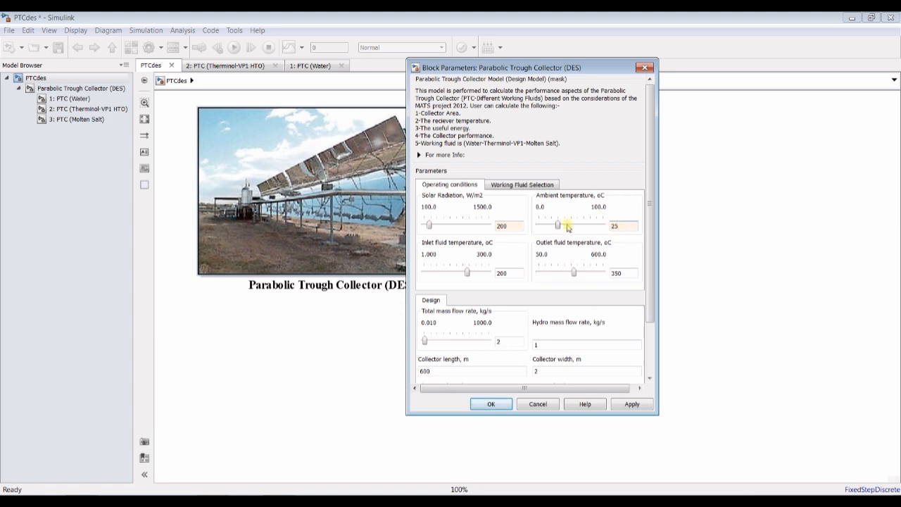
# - Choose Molten Salt (150<T<600oC) as the collector block's working fluid
pyautogui.doubleClick(515, 273)
pyautogui.click(508, 184)
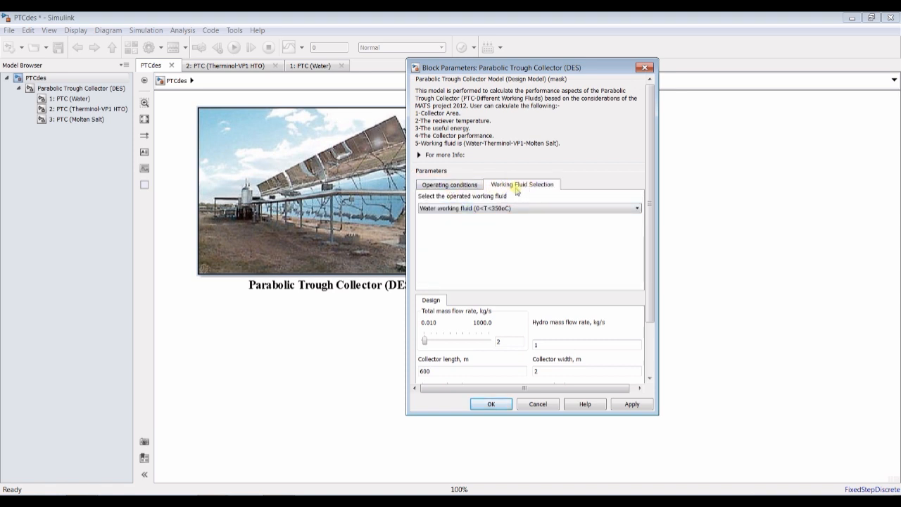
pyautogui.click(494, 208)
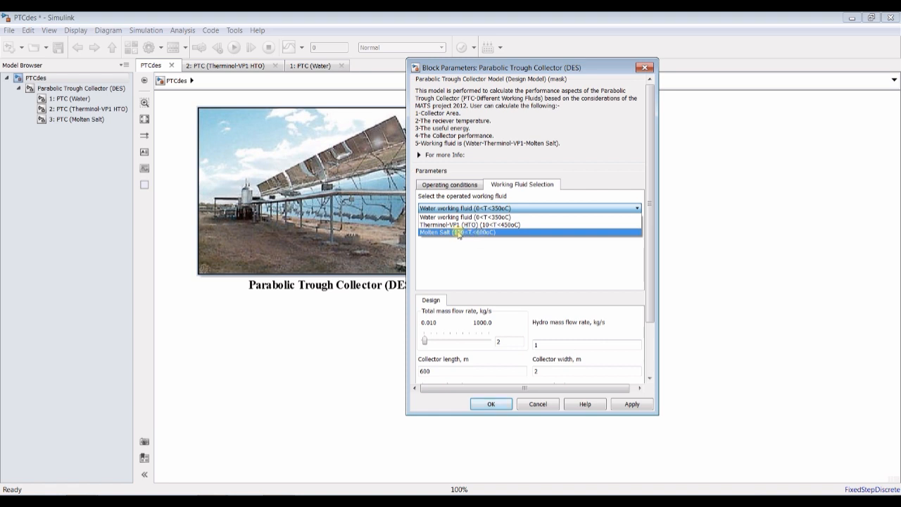
pyautogui.click(499, 233)
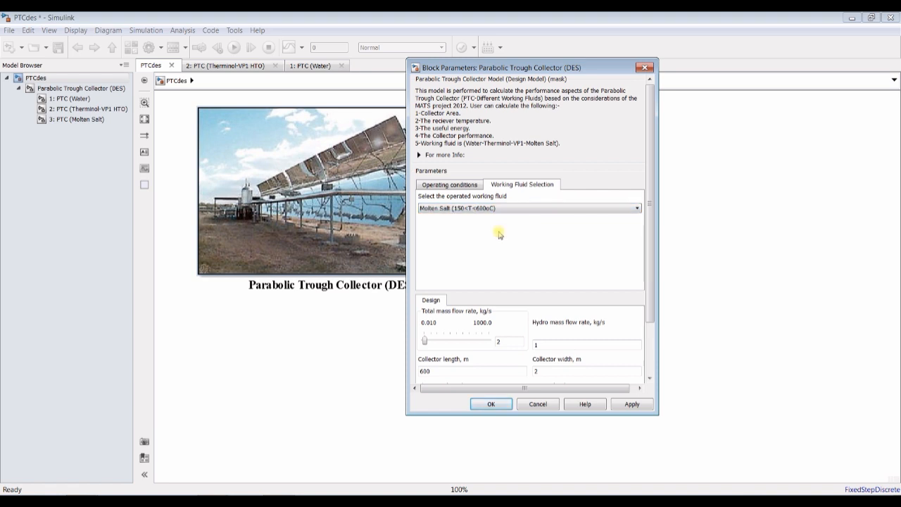
# - Set the inlet fluid temperature to 180 °C and the outlet fluid temperature to 400 °C in the operating conditions
pyautogui.click(449, 185)
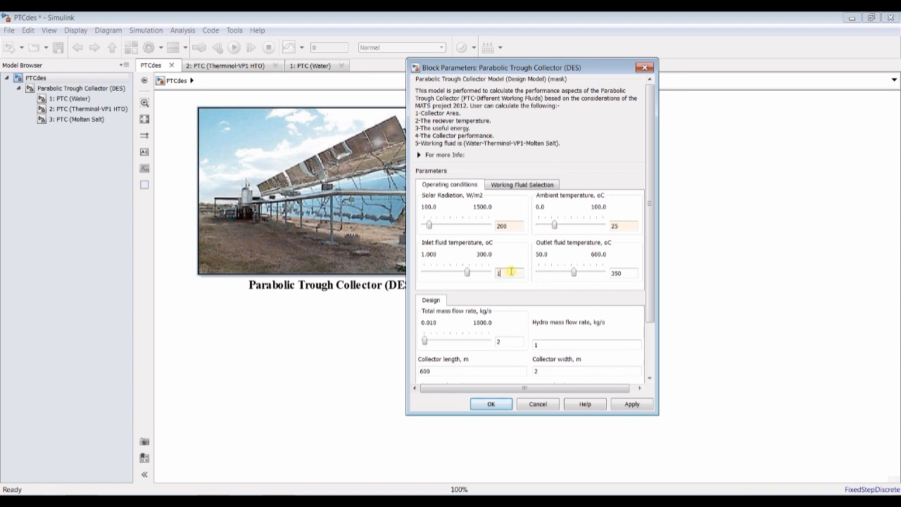
pyautogui.doubleClick(627, 270)
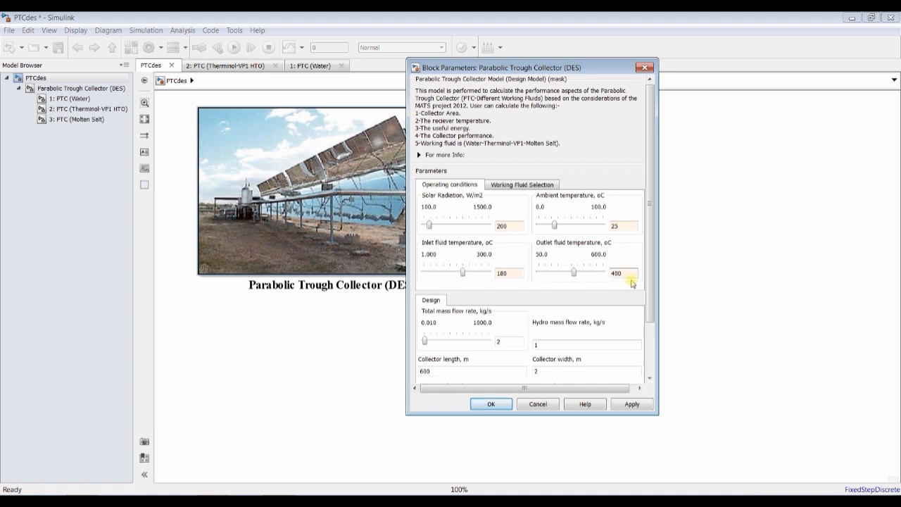
# - Set the collector block's hydro mass flow rate to 0.5 kg/s
pyautogui.moveTo(651, 297); pyautogui.dragTo(653, 359)
pyautogui.doubleClick(502, 279)
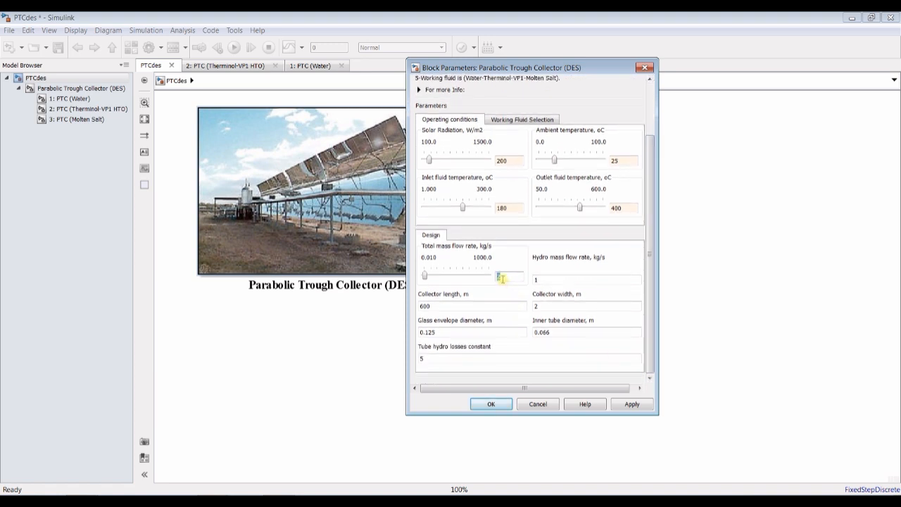
pyautogui.doubleClick(560, 279)
pyautogui.click(550, 282)
pyautogui.press('BackSpace')
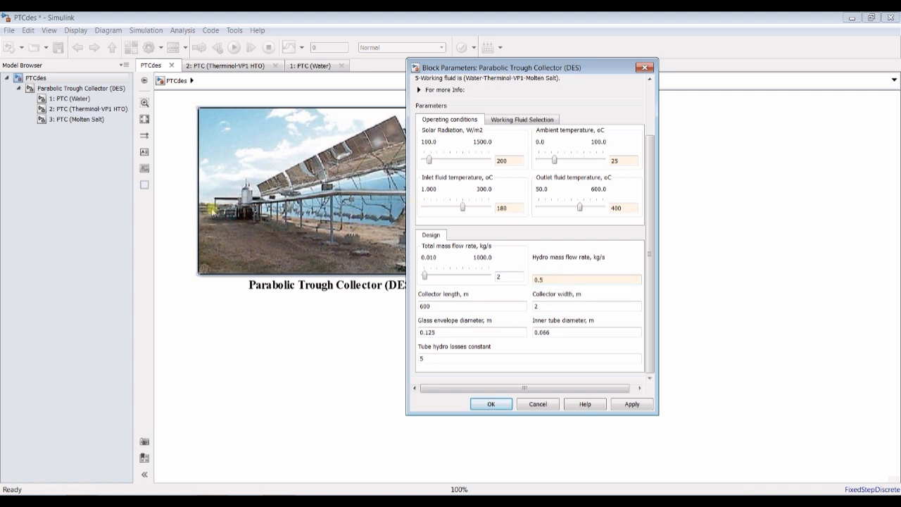
# - Set the collector block's total mass flow rate to 5 kg/s in the design parameters
pyautogui.moveTo(500, 69); pyautogui.dragTo(669, 83)
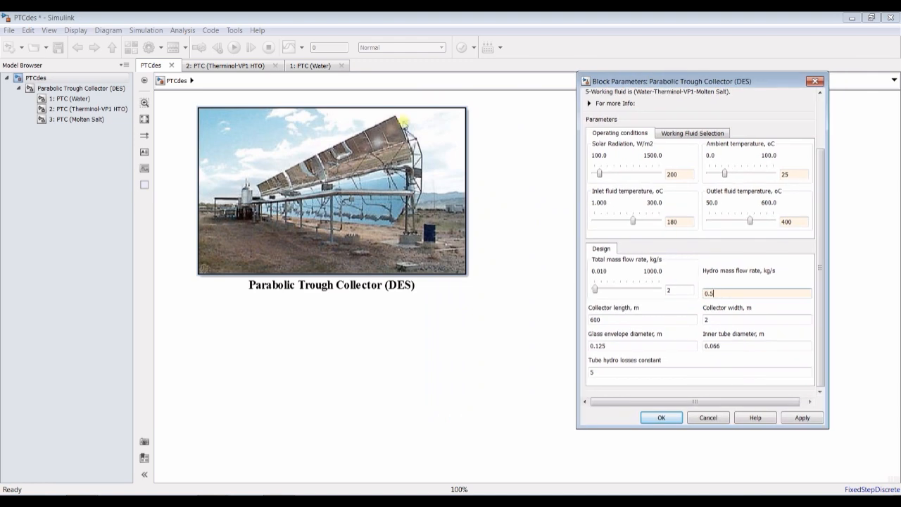
pyautogui.scroll(5, 274, 141)
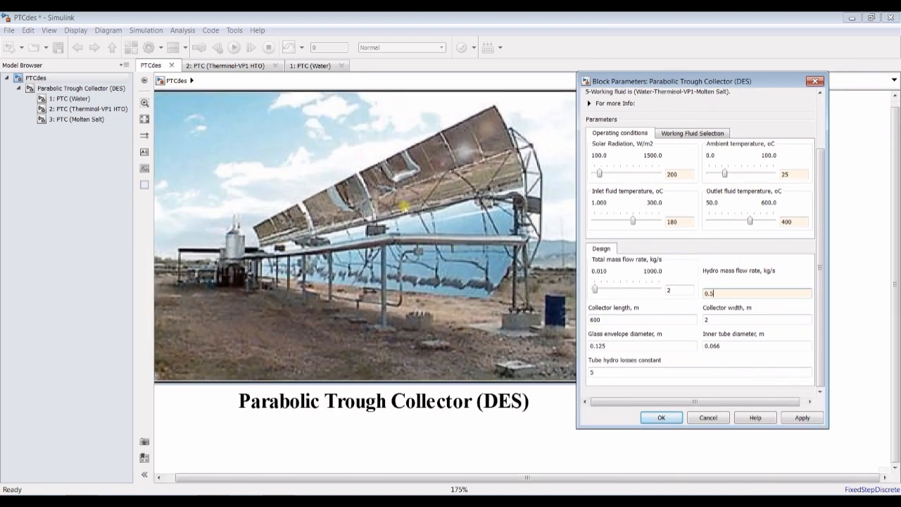
pyautogui.scroll(-2, 401, 201)
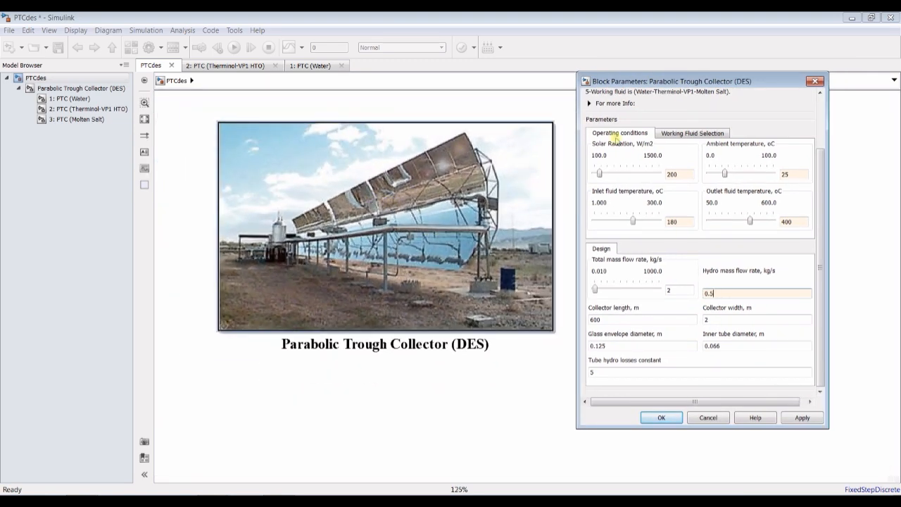
pyautogui.doubleClick(682, 288)
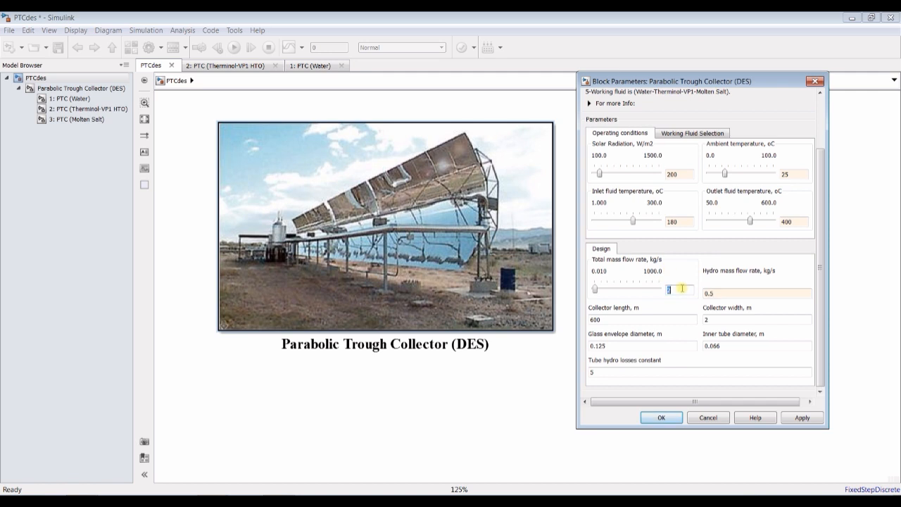
pyautogui.moveTo(676, 81); pyautogui.dragTo(587, 72)
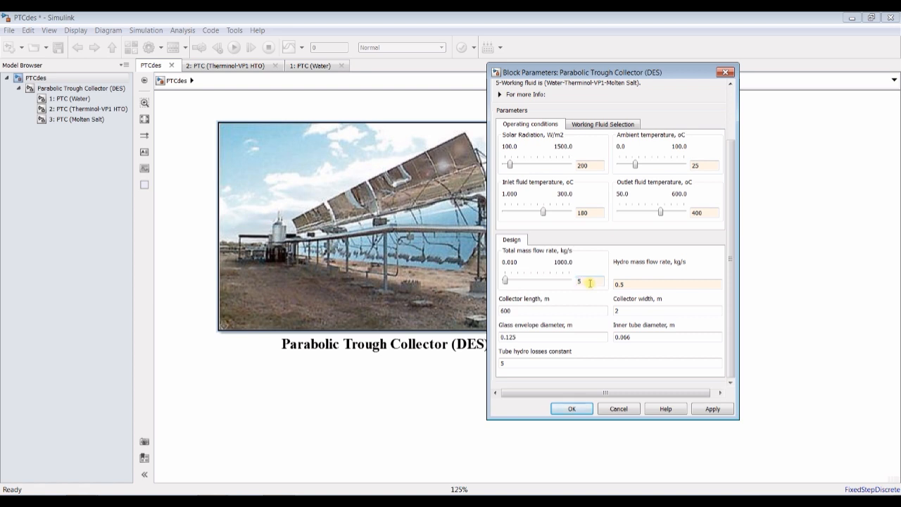
# - Set the collector length to 500 m and accept the block parameters
pyautogui.moveTo(729, 319); pyautogui.dragTo(729, 321)
pyautogui.moveTo(500, 311); pyautogui.dragTo(517, 314)
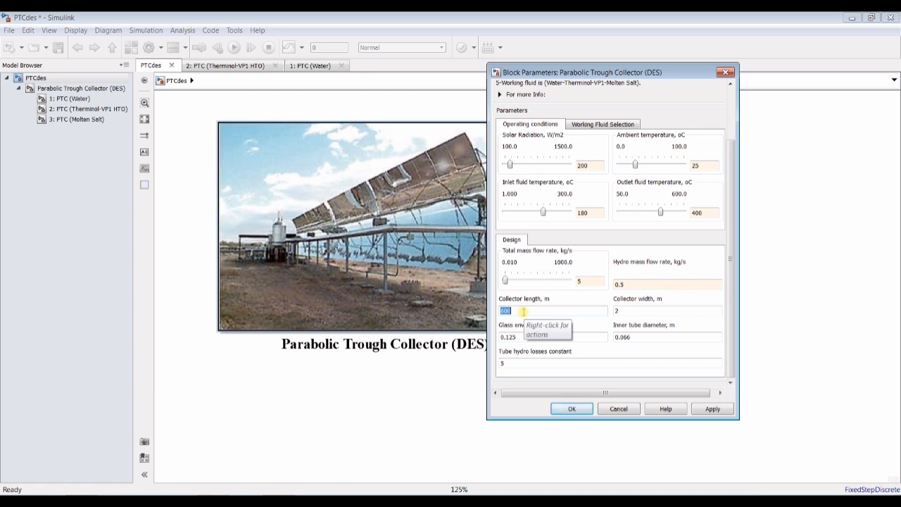
pyautogui.write('5')
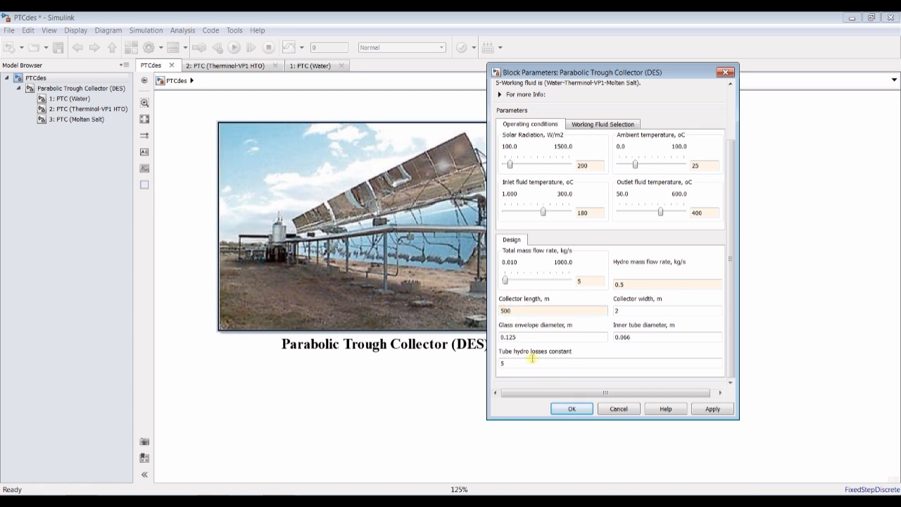
pyautogui.click(571, 409)
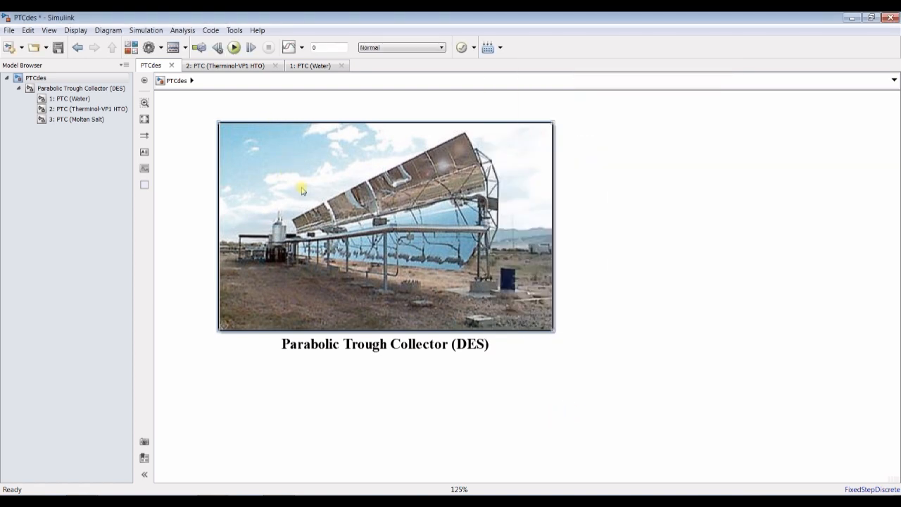
# - Open the collector block's mask for editing, look through its parameter and dialog definitions, and close it
pyautogui.rightClick(279, 188)
pyautogui.moveTo(338, 323)
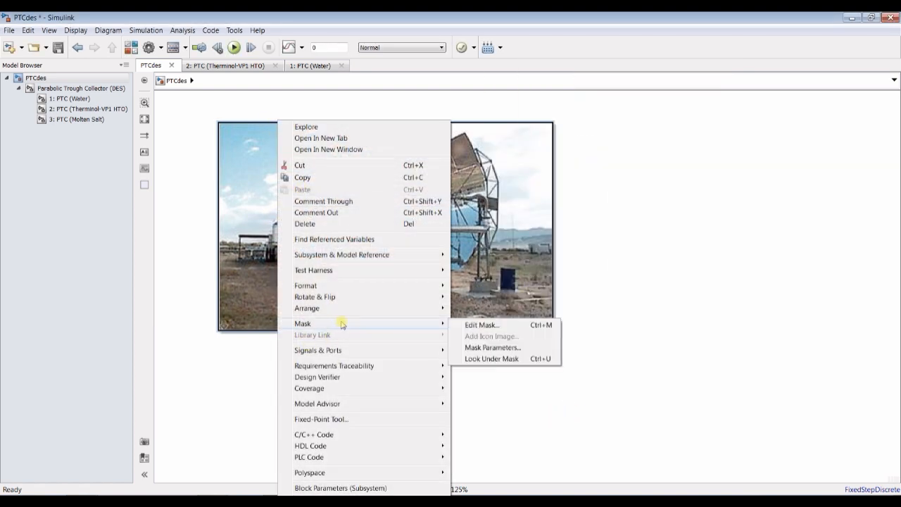
pyautogui.click(478, 325)
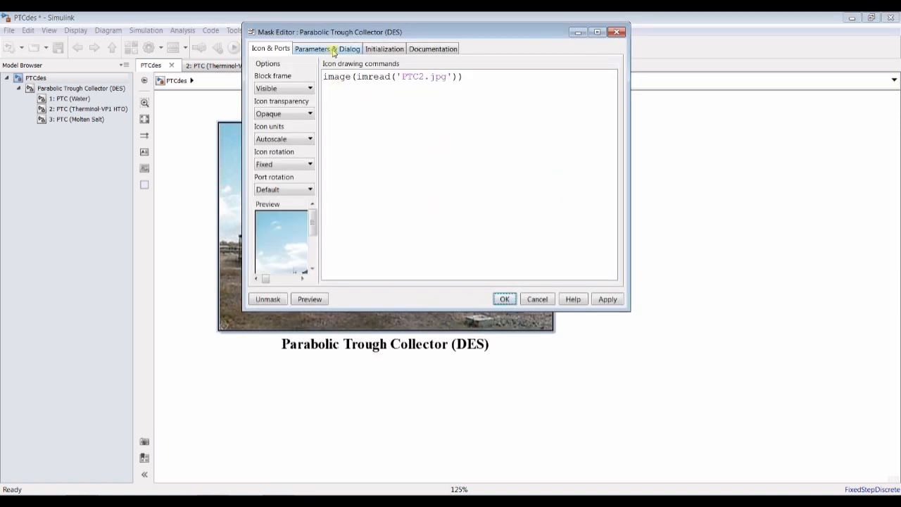
pyautogui.click(333, 51)
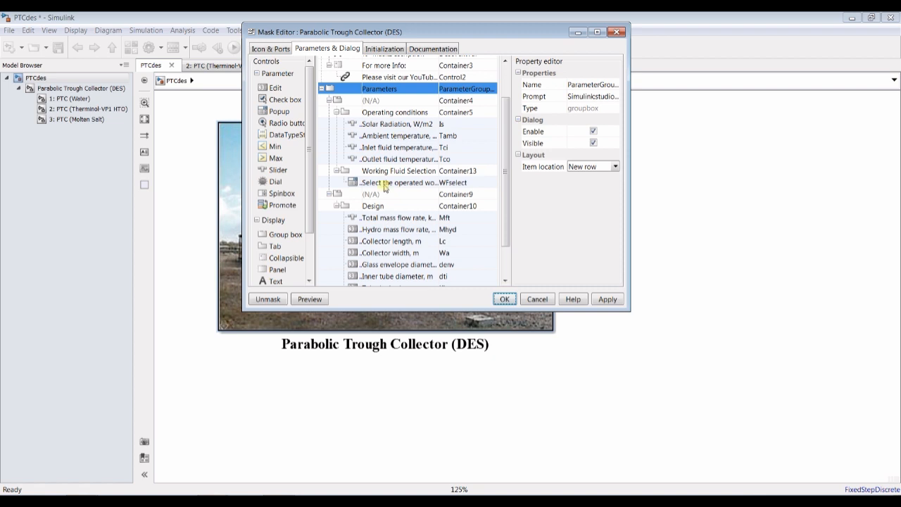
pyautogui.click(617, 33)
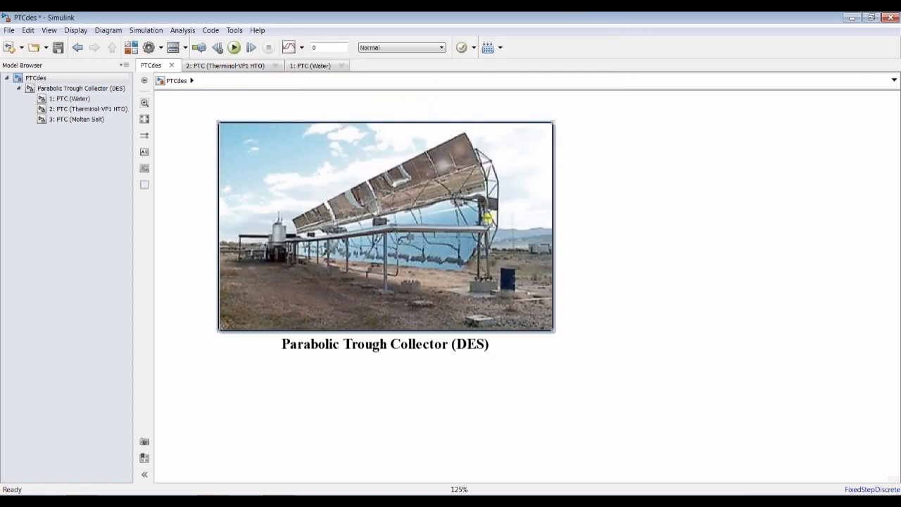
pyautogui.rightClick(357, 175)
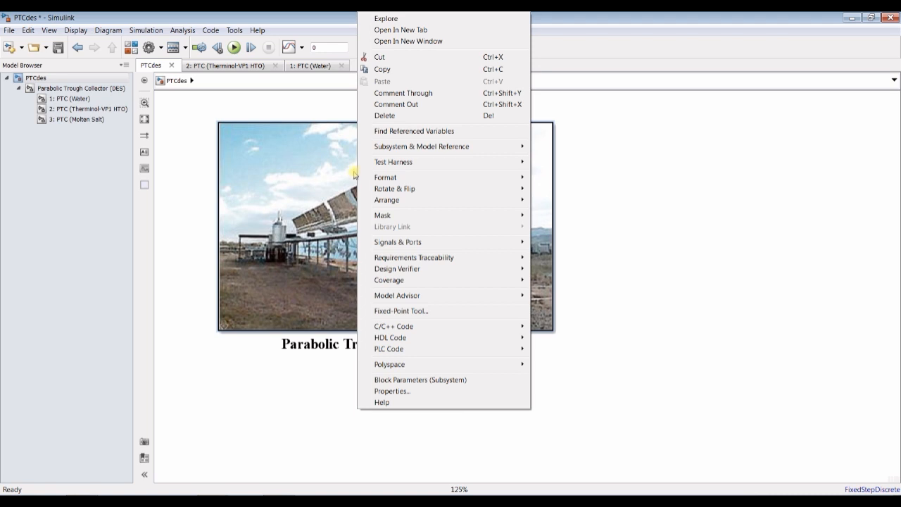
pyautogui.click(328, 175)
# - Reopen the collector block's parameters, set the tube hydro losses constant to 20, and apply it
pyautogui.doubleClick(328, 175)
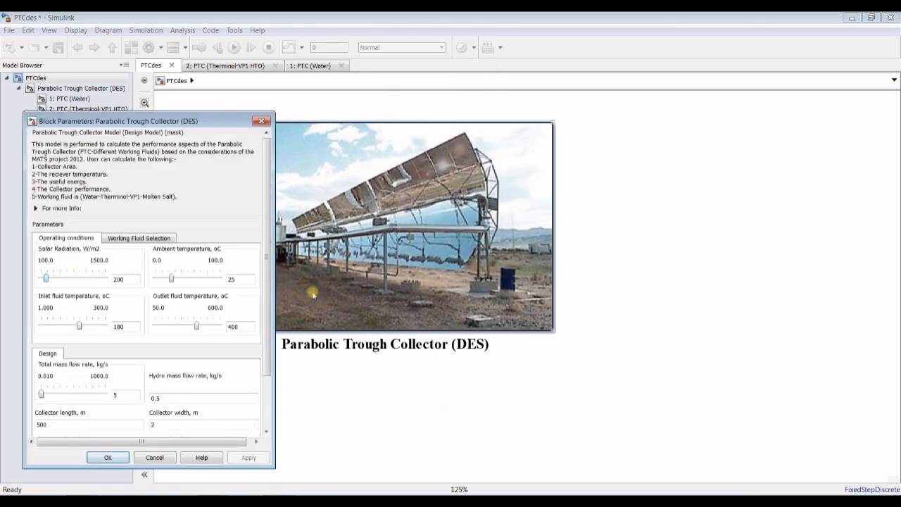
pyautogui.scroll(-2, 268, 296)
pyautogui.doubleClick(166, 360)
pyautogui.doubleClick(69, 361)
pyautogui.doubleClick(60, 385)
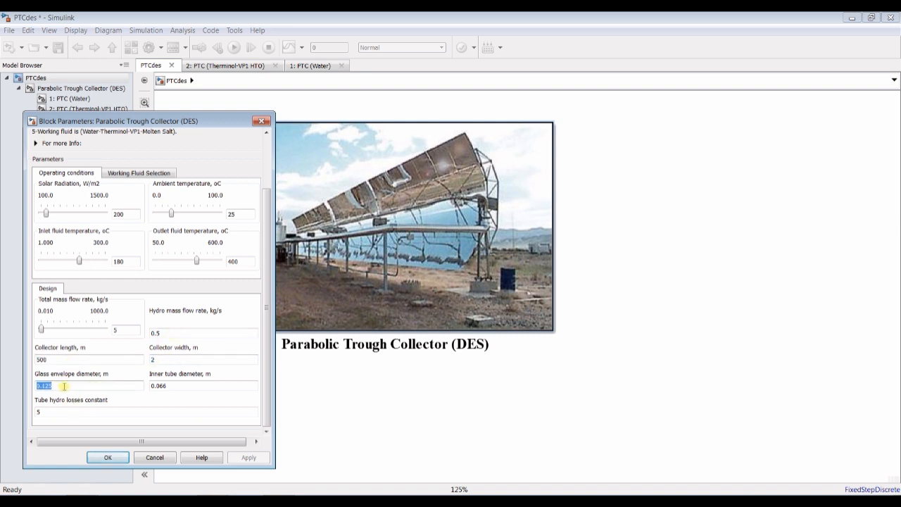
pyautogui.doubleClick(172, 385)
pyautogui.doubleClick(82, 413)
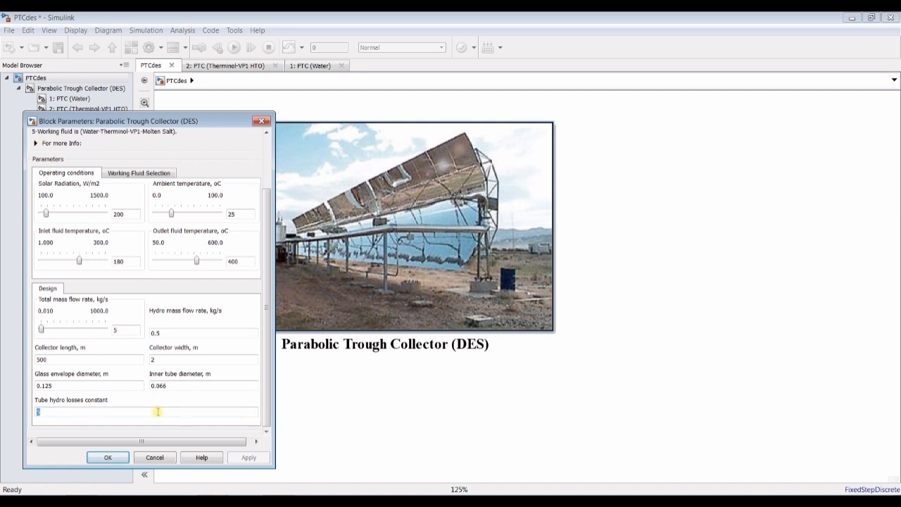
pyautogui.write('2')
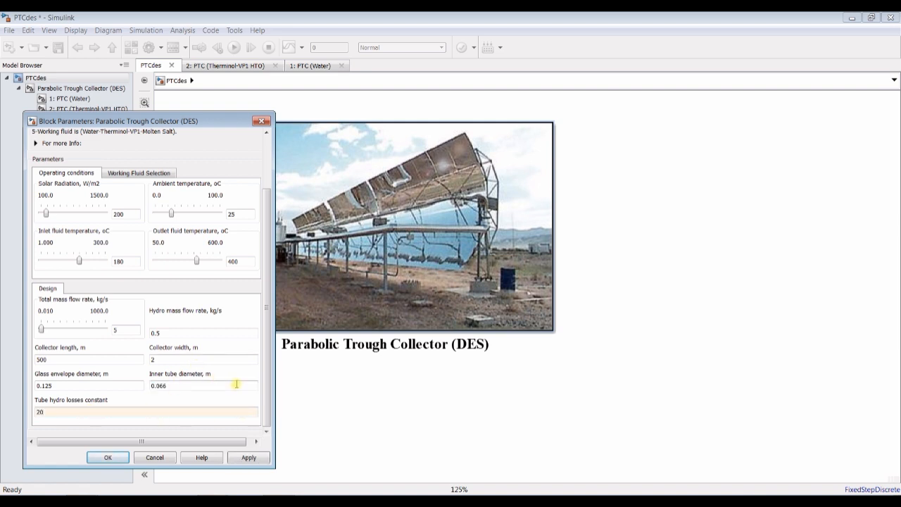
pyautogui.scroll(3, 266, 415)
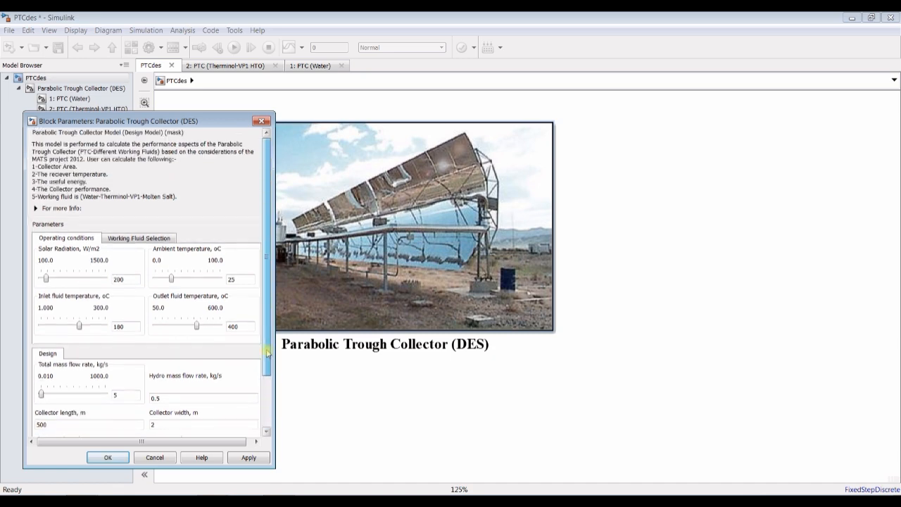
pyautogui.click(248, 457)
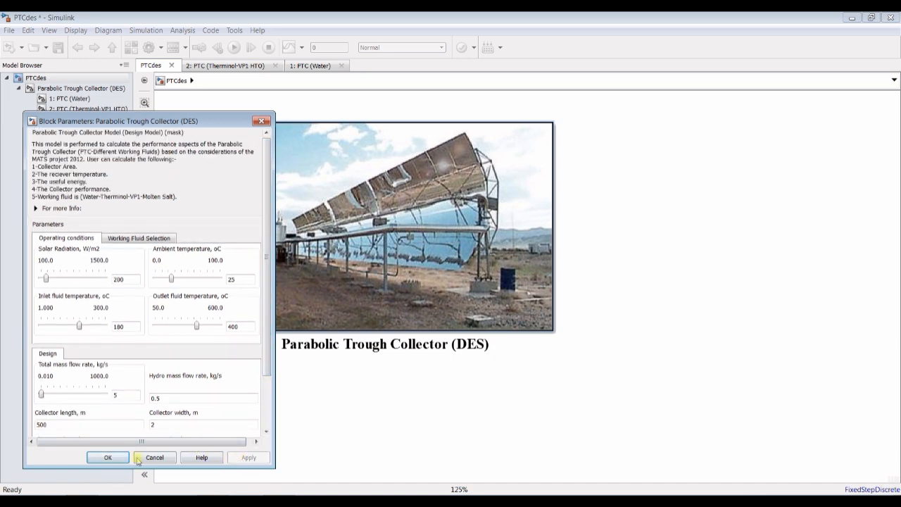
# - Choose Therminol-VP1 (HTO) (10<T<450oC) as the collector block's working fluid and apply it
pyautogui.moveTo(154, 121); pyautogui.dragTo(316, 103)
pyautogui.click(289, 222)
pyautogui.click(263, 244)
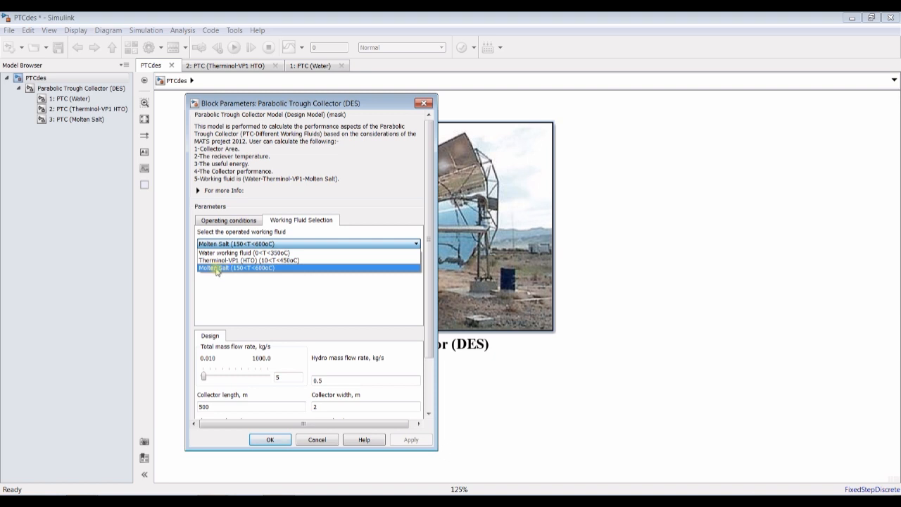
pyautogui.click(220, 261)
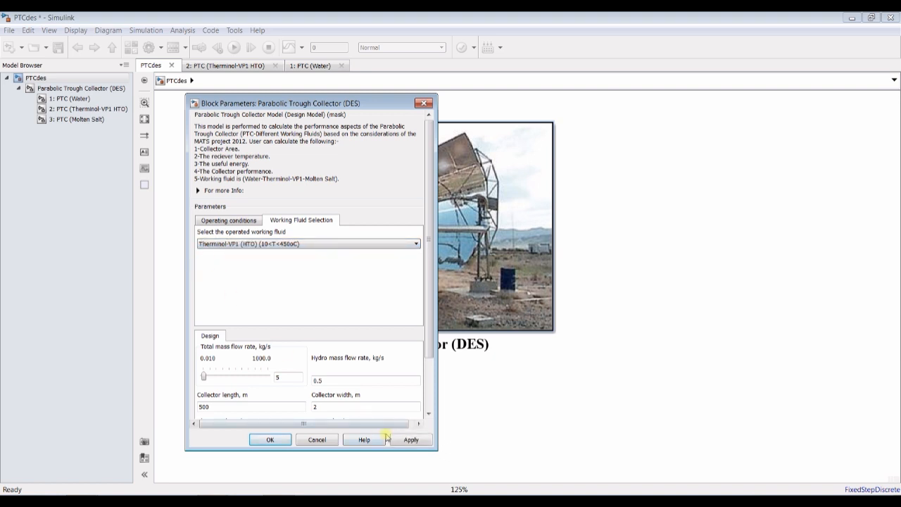
pyautogui.click(411, 439)
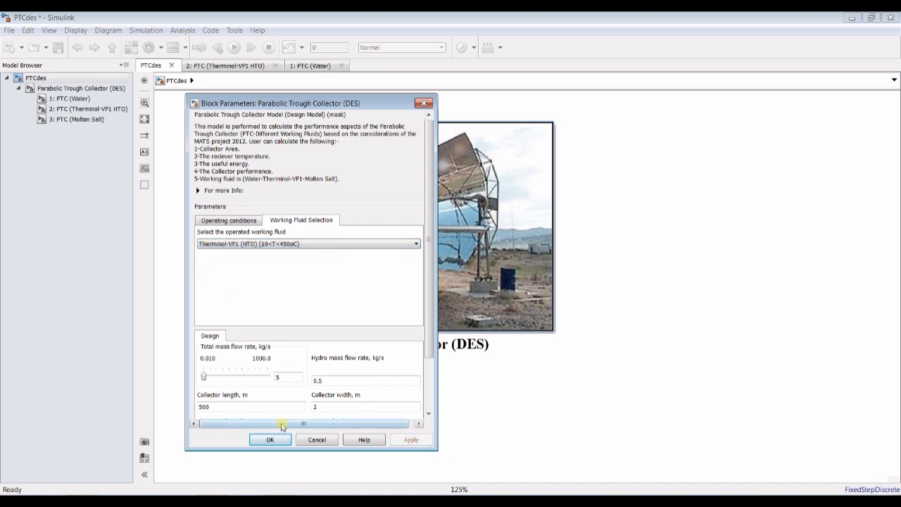
# - Open the 2: PTC (Therminol-VP1 HTO) subsystem of the collector model
pyautogui.click(70, 99)
pyautogui.click(85, 109)
pyautogui.click(85, 120)
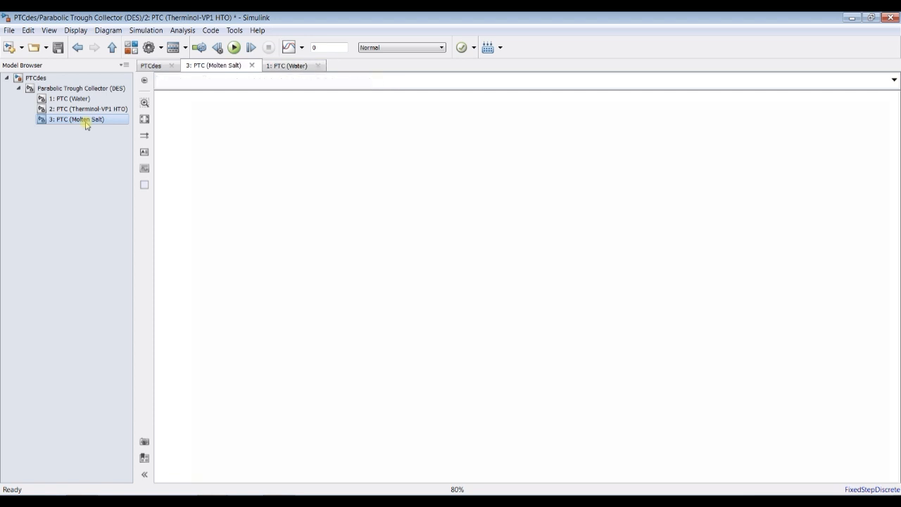
pyautogui.click(87, 111)
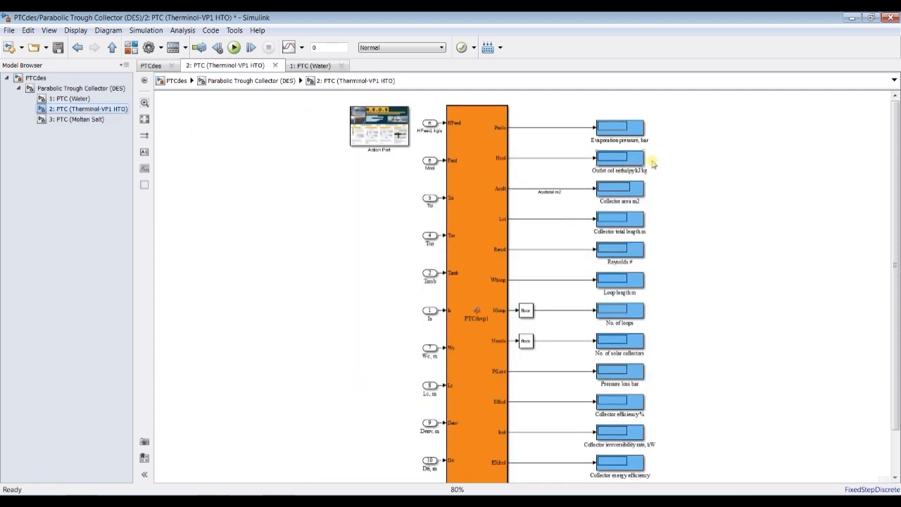
# - Set the simulation stop time to inf and save the model
pyautogui.scroll(4, 718, 134)
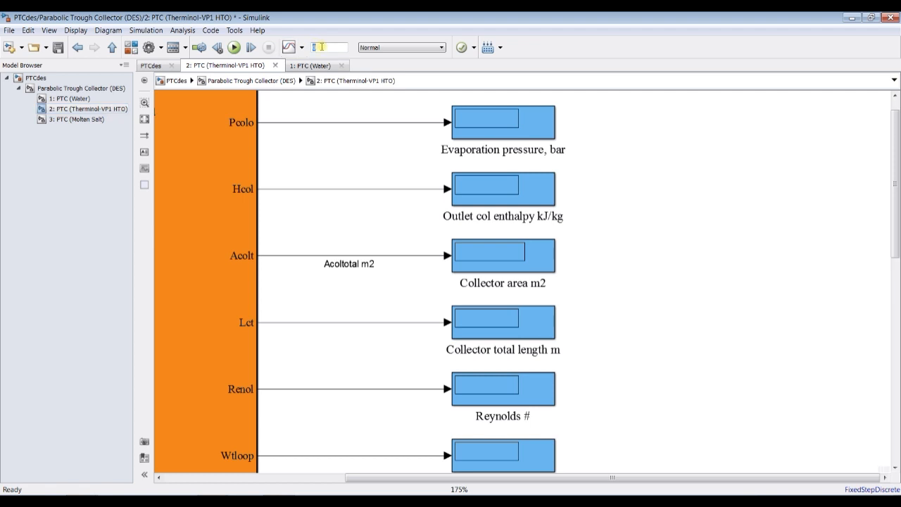
pyautogui.write('f')
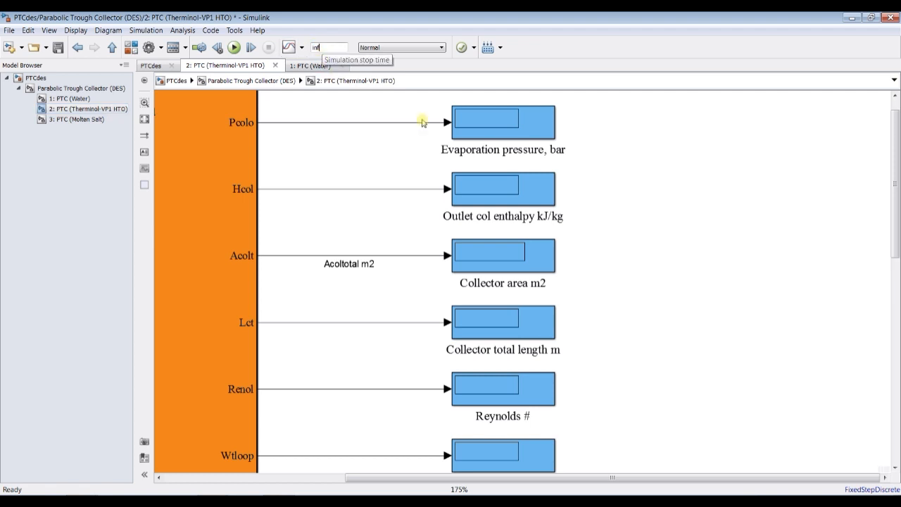
pyautogui.click(60, 50)
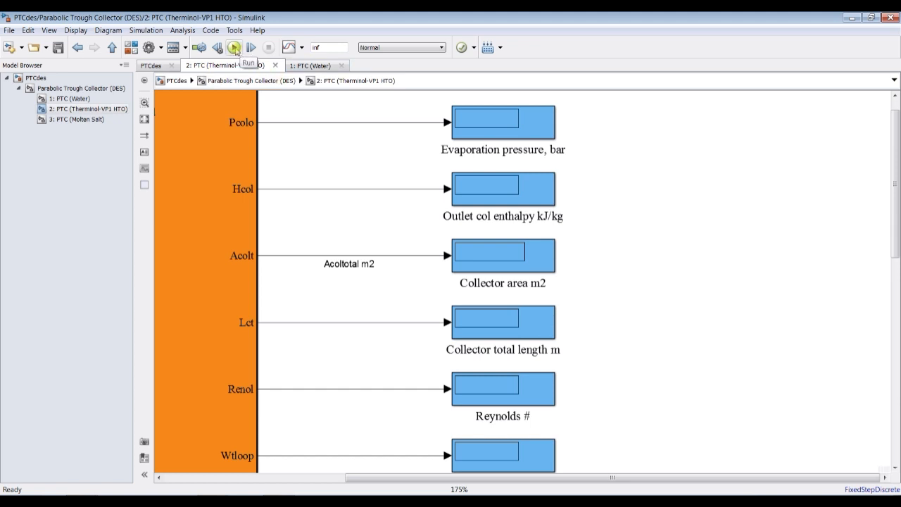
# - Run the simulation and view the output displays of the Therminol-VP1 subsystem
pyautogui.click(234, 48)
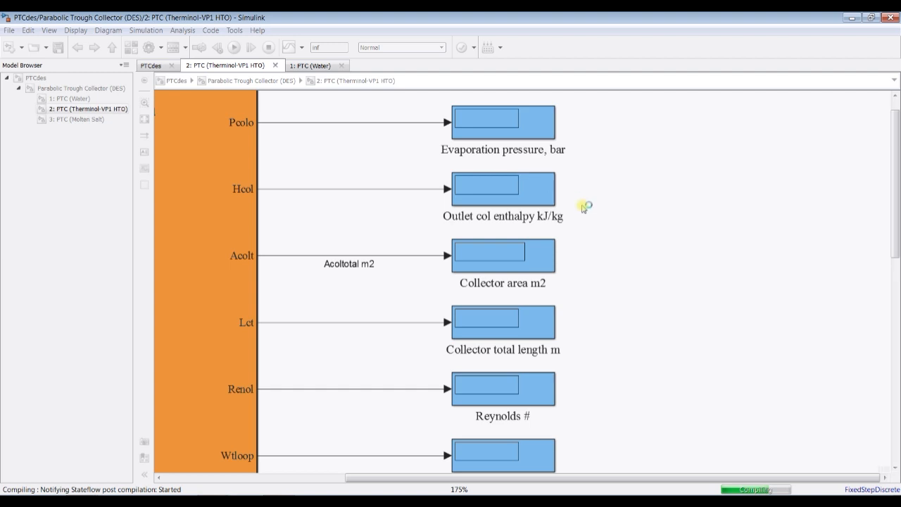
pyautogui.click(213, 501)
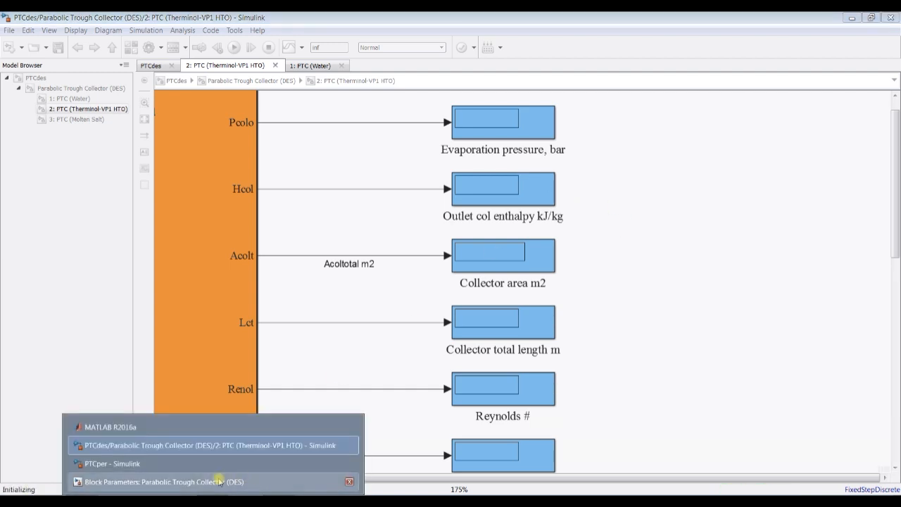
pyautogui.click(184, 483)
pyautogui.moveTo(320, 102); pyautogui.dragTo(148, 154)
pyautogui.click(301, 121)
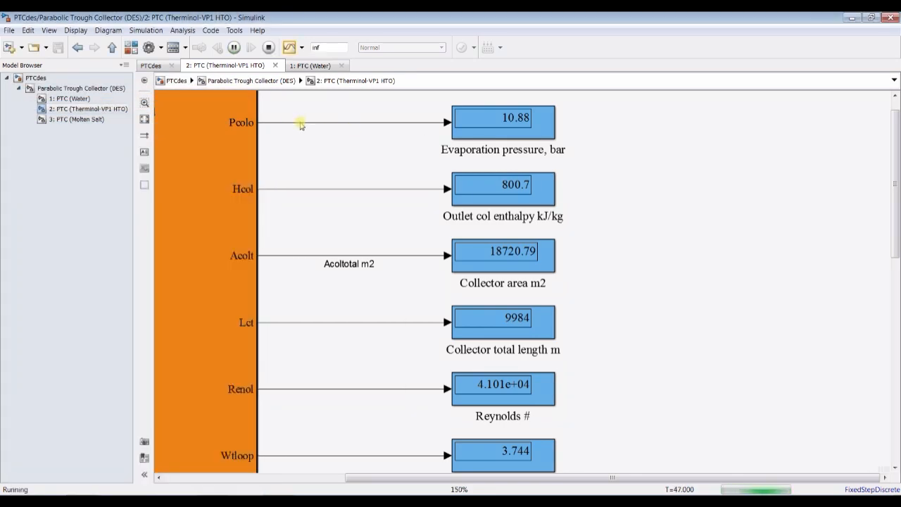
pyautogui.scroll(-2, 317, 153)
pyautogui.scroll(-1, 318, 152)
pyautogui.scroll(-1, 312, 147)
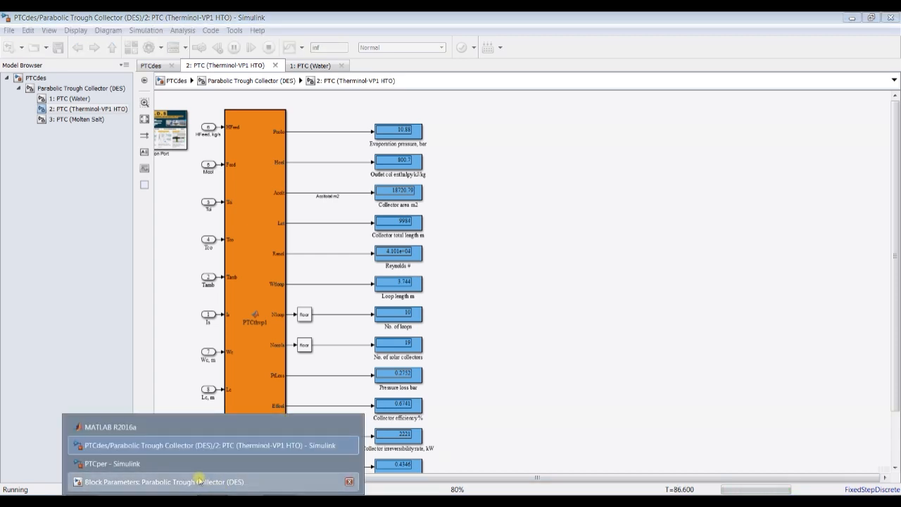
# - Bring the collector's block parameters dialog back to the front and close it
pyautogui.click(324, 480)
pyautogui.moveTo(147, 153); pyautogui.dragTo(632, 133)
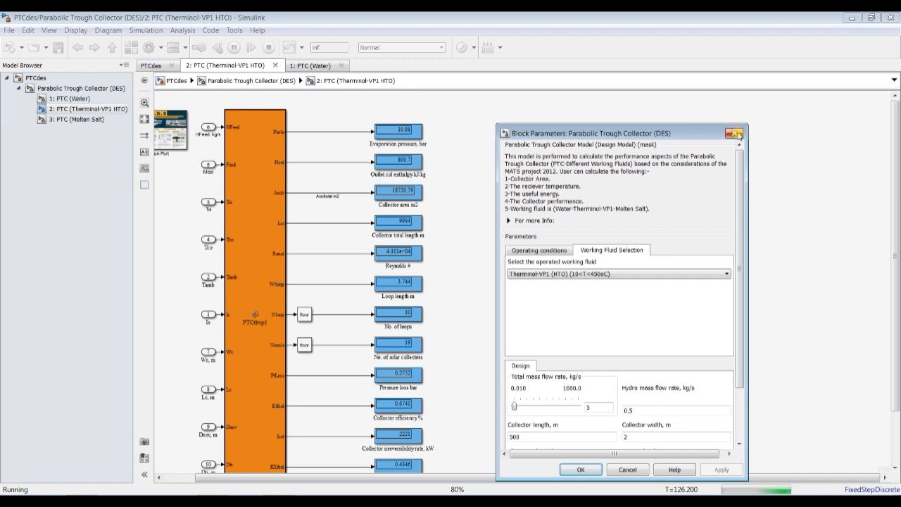
pyautogui.click(733, 133)
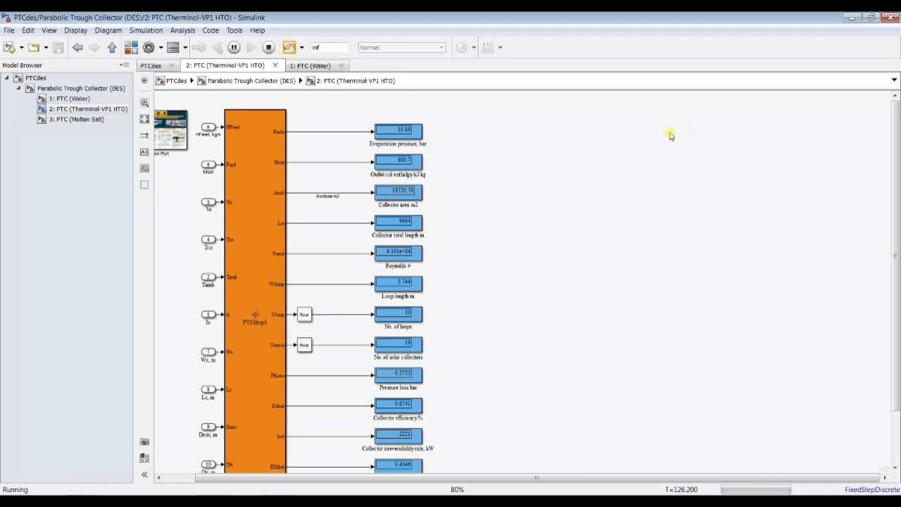
# - Stop the running simulation and enlarge the Therminol-VP1 subsystem diagram to 100%
pyautogui.click(267, 48)
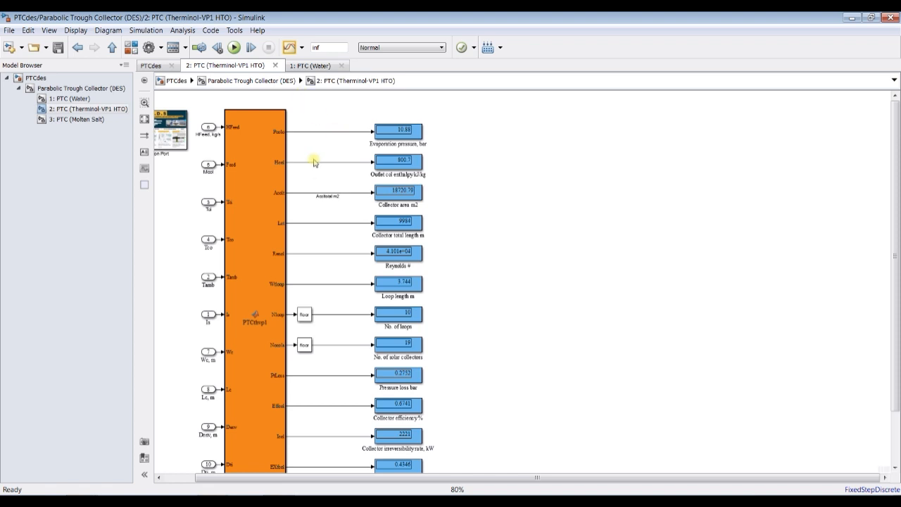
pyautogui.scroll(2, 304, 163)
pyautogui.scroll(1, 304, 163)
pyautogui.scroll(-3, 304, 162)
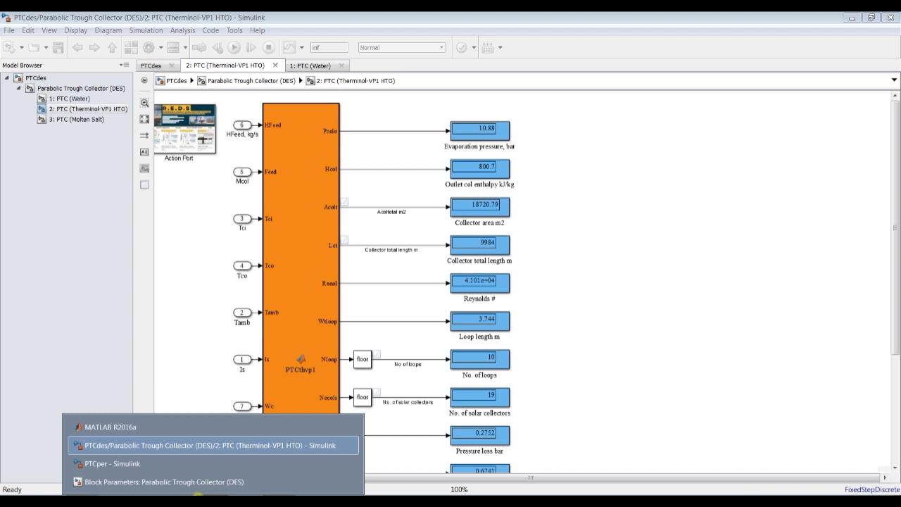
# - Bring up and reposition the Parabolic Trough Collector (DES) block parameters dialog and restart the simulation
pyautogui.click(176, 482)
pyautogui.moveTo(143, 121); pyautogui.dragTo(149, 92)
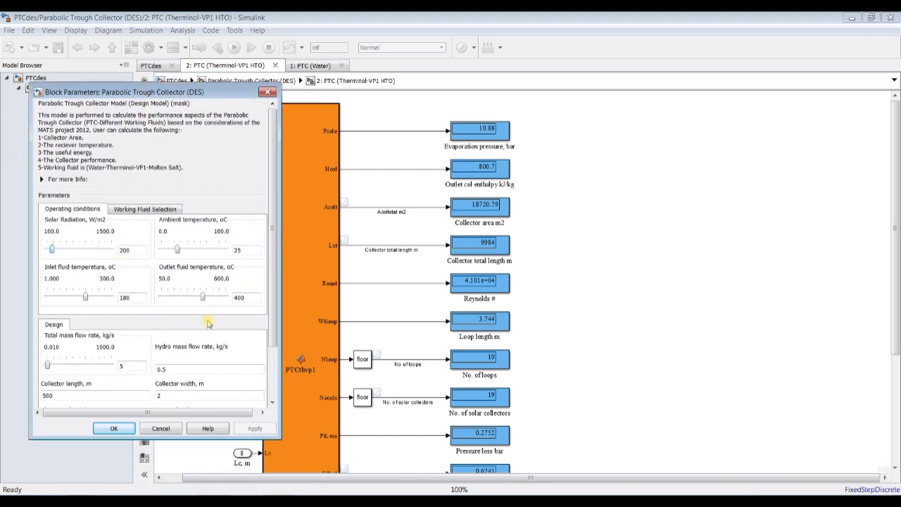
pyautogui.click(233, 47)
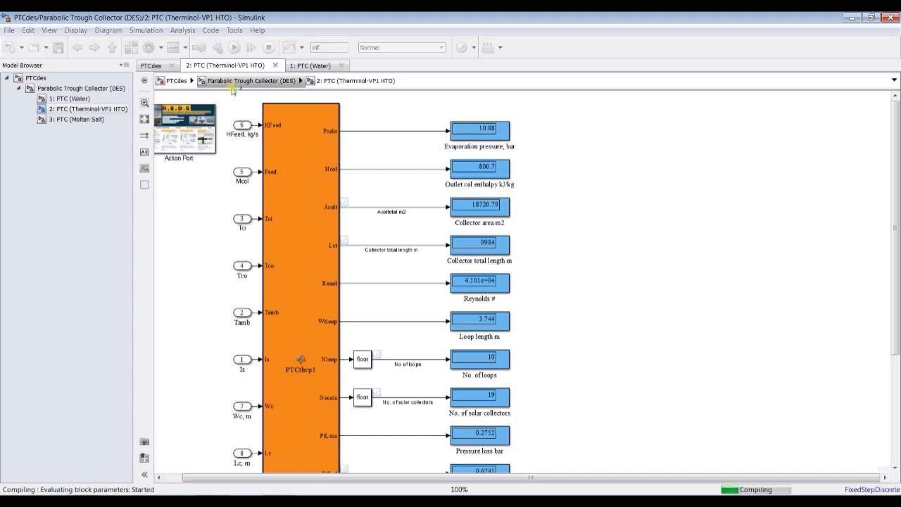
# - While the simulation runs, bring back the collector's block parameters dialog and raise the solar radiation to 786 W/m2
pyautogui.click(191, 501)
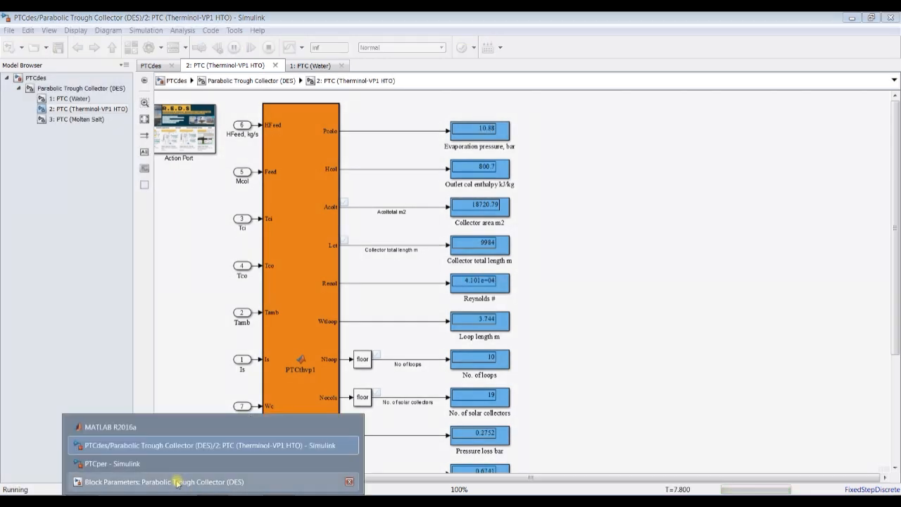
pyautogui.click(177, 481)
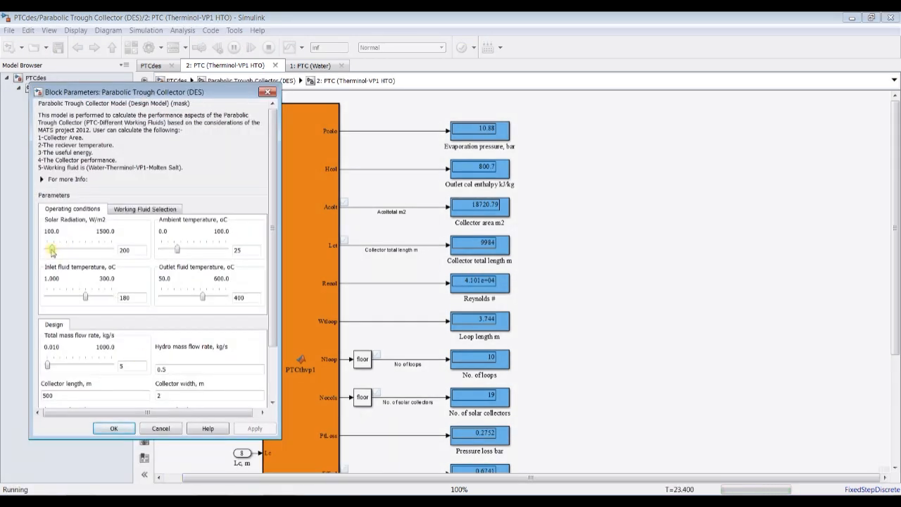
pyautogui.moveTo(52, 252); pyautogui.dragTo(53, 252)
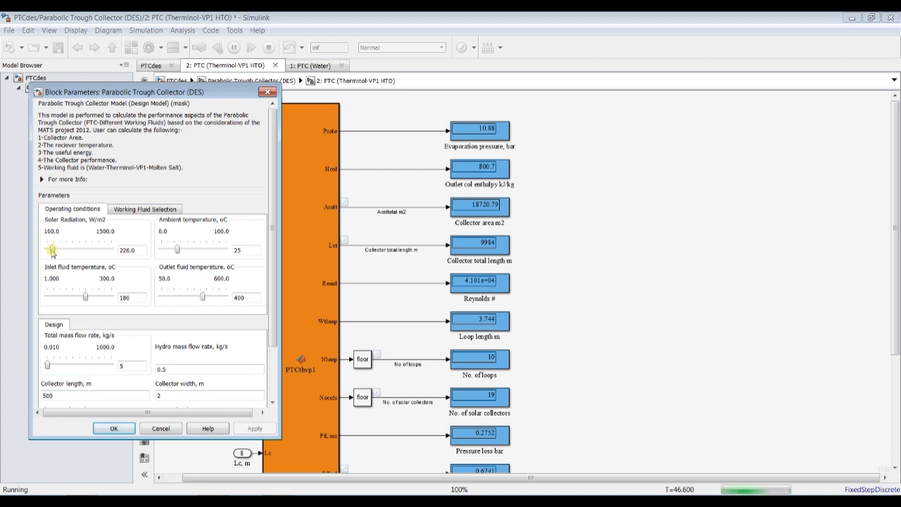
pyautogui.press('Right')
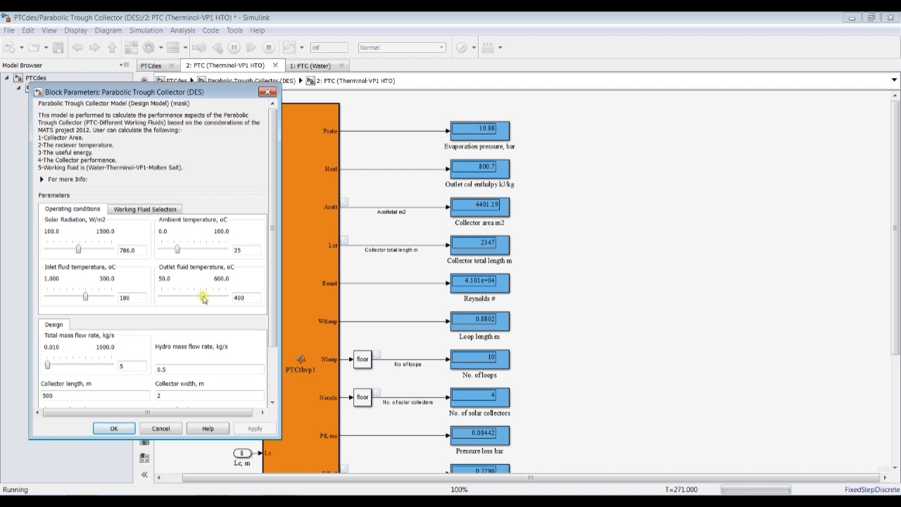
# - Lower the collector's outlet fluid temperature to 347 °C during the run
pyautogui.press('Left')
pyautogui.press('Left')
pyautogui.press('Left')
pyautogui.press('Left')
pyautogui.press('Left')
pyautogui.press('Left')
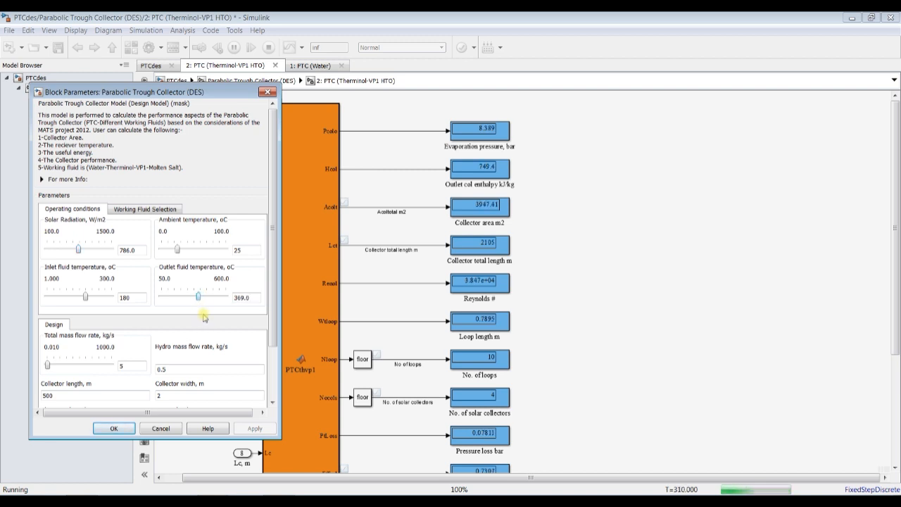
pyautogui.press('Left')
pyautogui.press('Left')
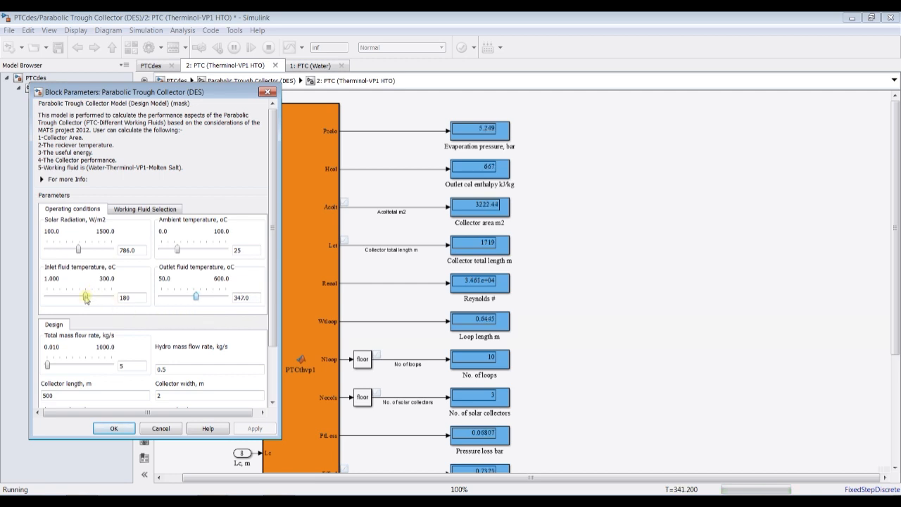
# - Lower the collector's inlet fluid temperature to 159.470 °C during the run
pyautogui.press('Left')
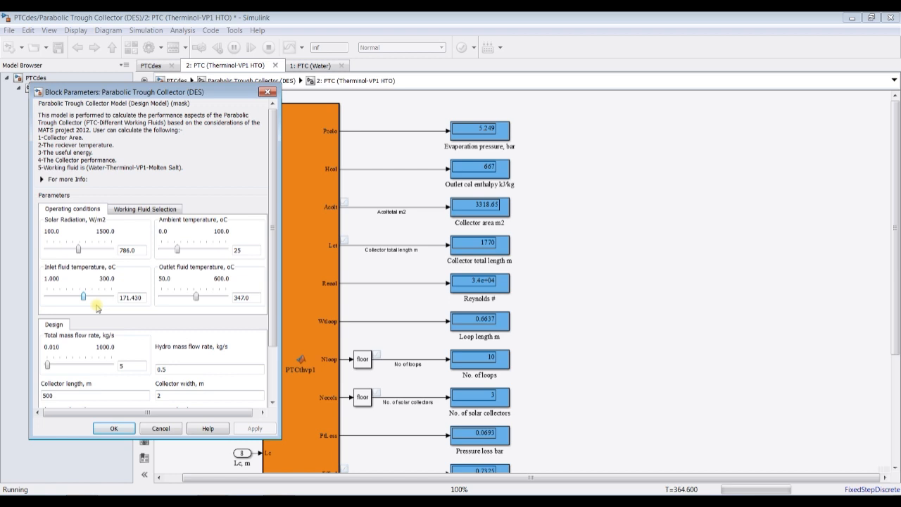
pyautogui.press('Left')
pyautogui.press('Left')
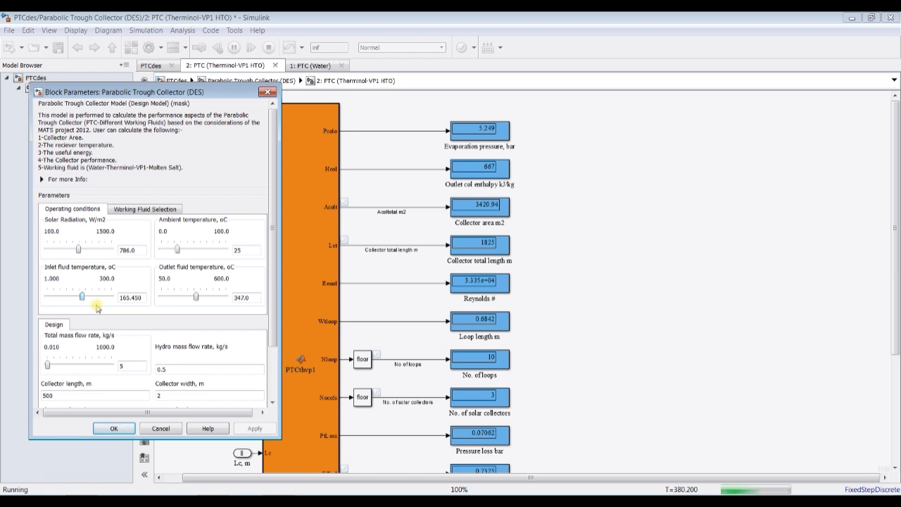
pyautogui.press('Left')
# - Raise the total mass flow rate in the design parameters to 130.009 kg/s during the run
pyautogui.moveTo(275, 335); pyautogui.dragTo(275, 384)
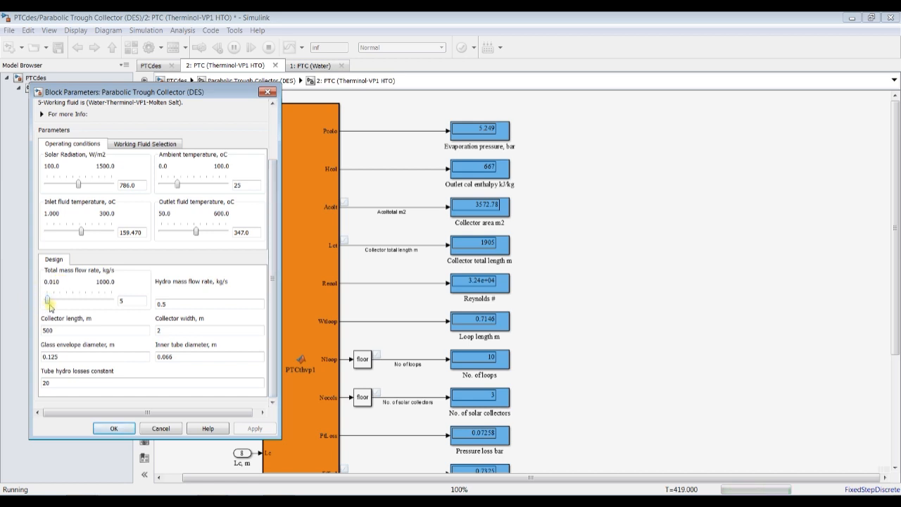
pyautogui.moveTo(48, 302); pyautogui.dragTo(49, 302)
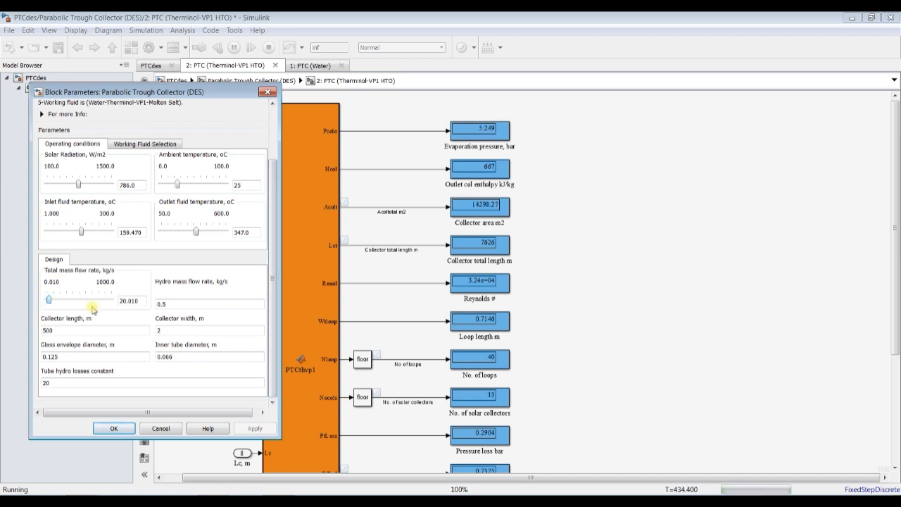
pyautogui.press('Right')
pyautogui.press('Right')
pyautogui.press('Right')
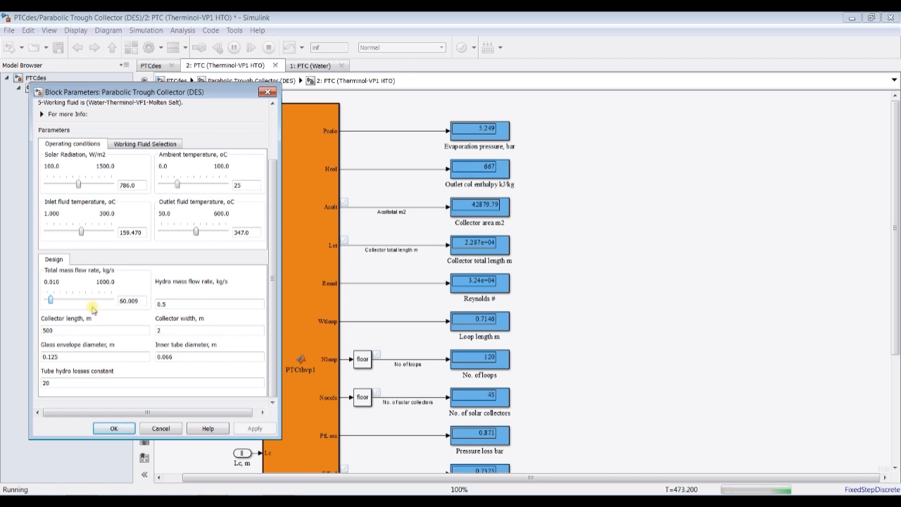
pyautogui.press('Right')
pyautogui.press('Right')
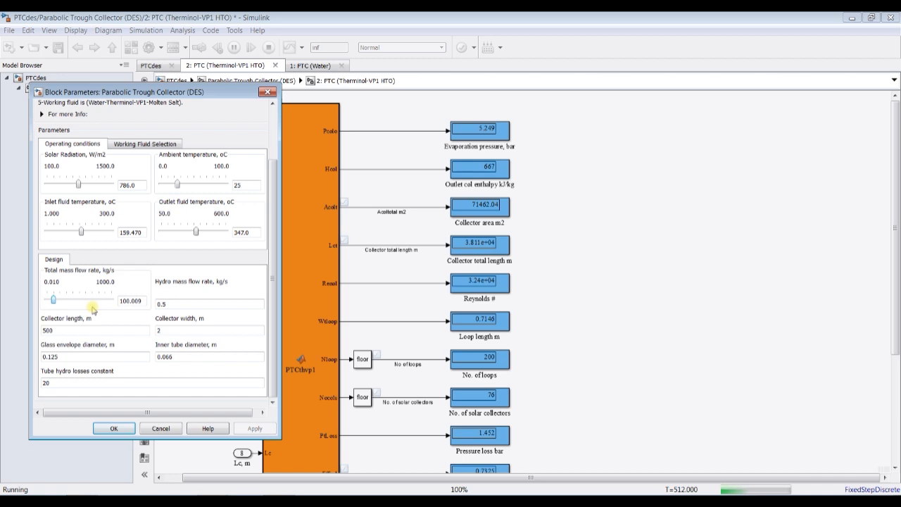
pyautogui.press('Right')
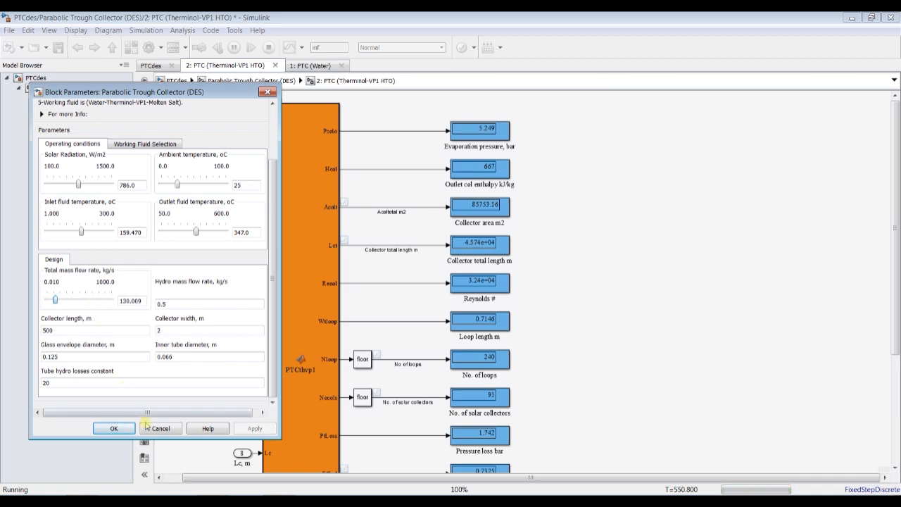
# - Accept the collector's block parameters and stop the simulation
pyautogui.click(116, 428)
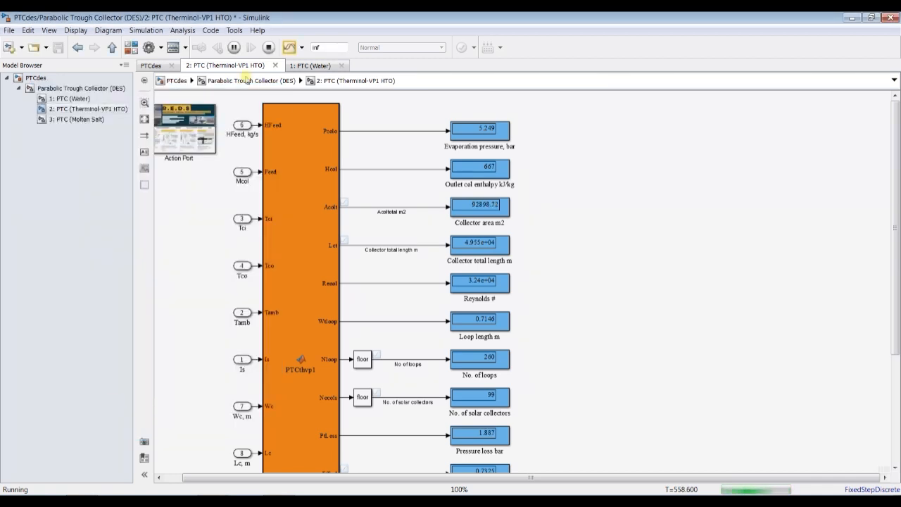
pyautogui.click(269, 48)
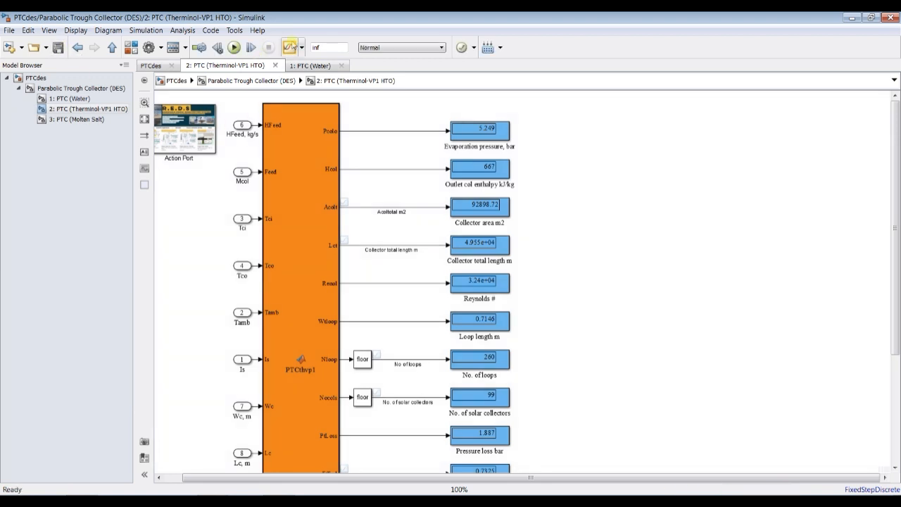
# - Open the Simulation Data Inspector, maximize its window and give the list of run signals more height
pyautogui.click(289, 47)
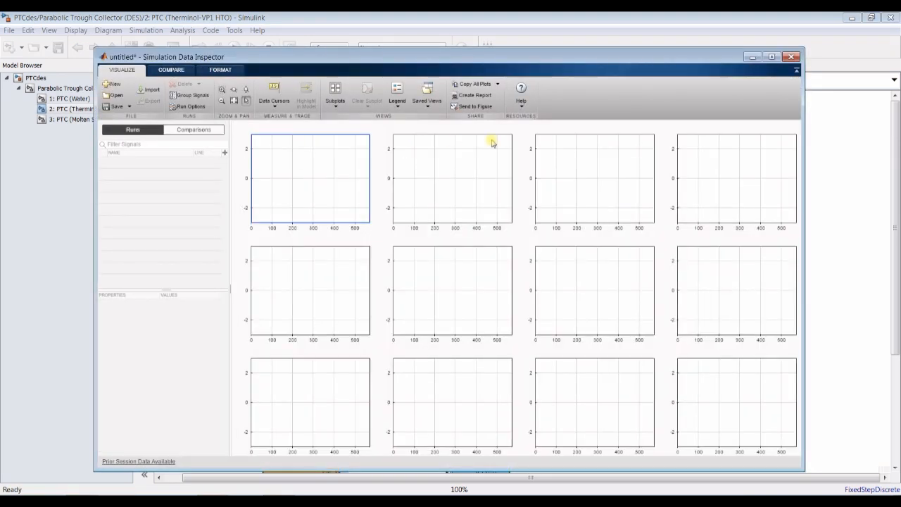
pyautogui.click(771, 57)
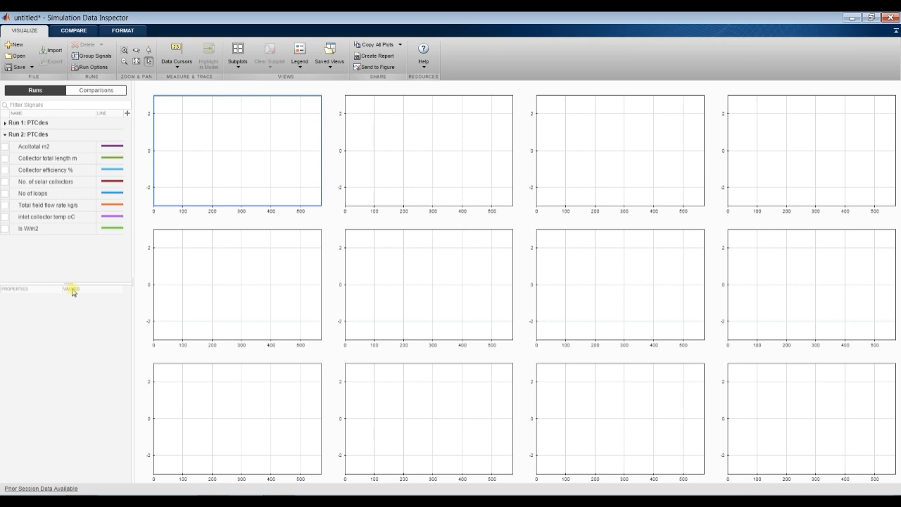
pyautogui.moveTo(68, 281); pyautogui.dragTo(64, 398)
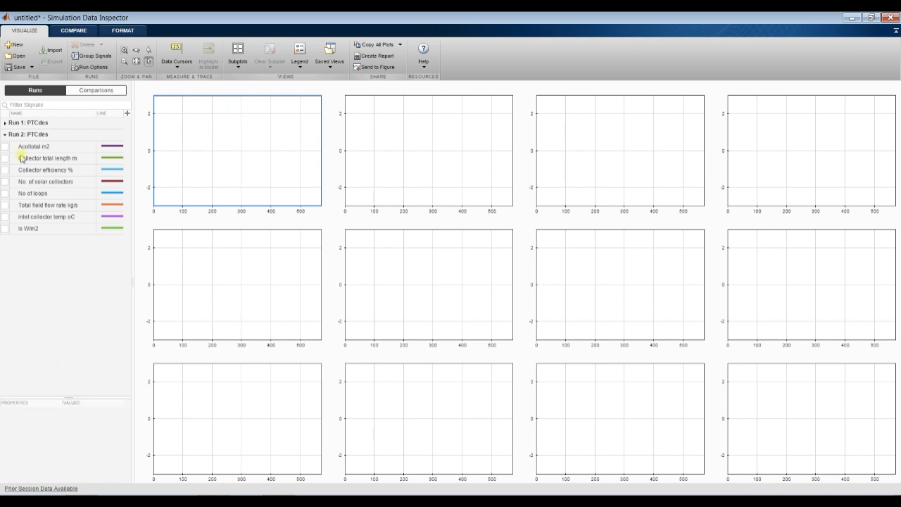
# - Plot Run 2's Acoltotal m2, Collector total length m, Collector efficiency % and No. of solar collectors in separate subplots across the first row
pyautogui.click(5, 147)
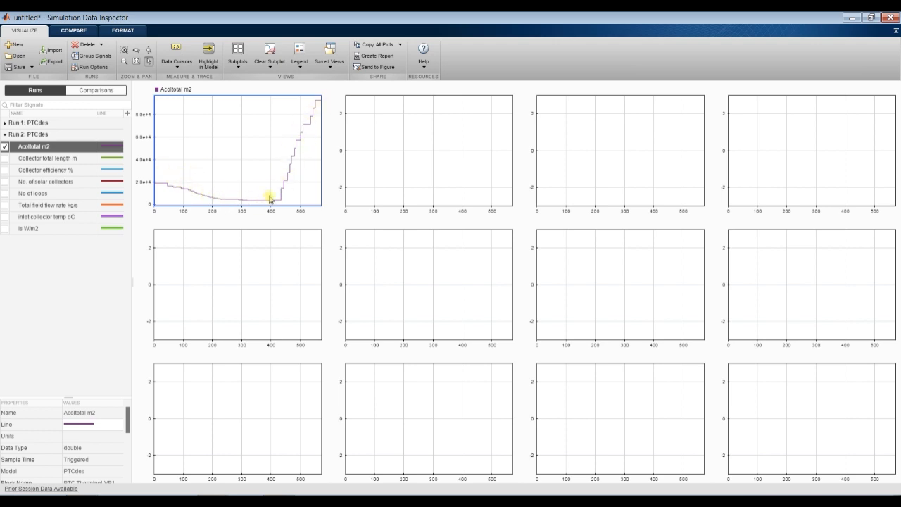
pyautogui.click(475, 151)
pyautogui.click(6, 161)
pyautogui.click(5, 159)
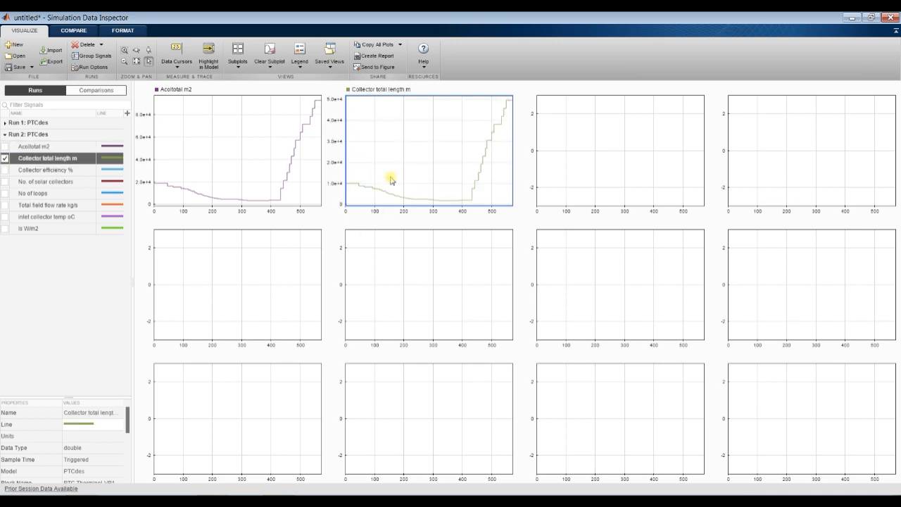
pyautogui.click(599, 125)
pyautogui.click(6, 169)
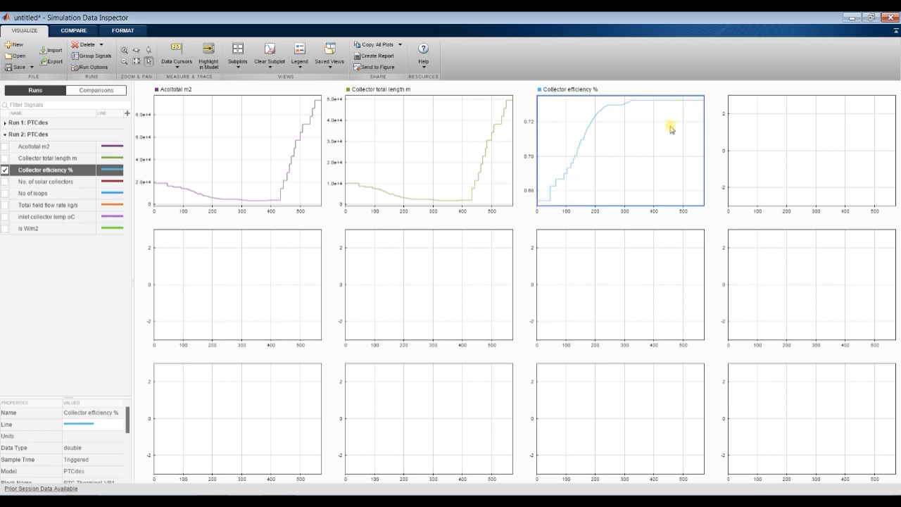
pyautogui.click(773, 133)
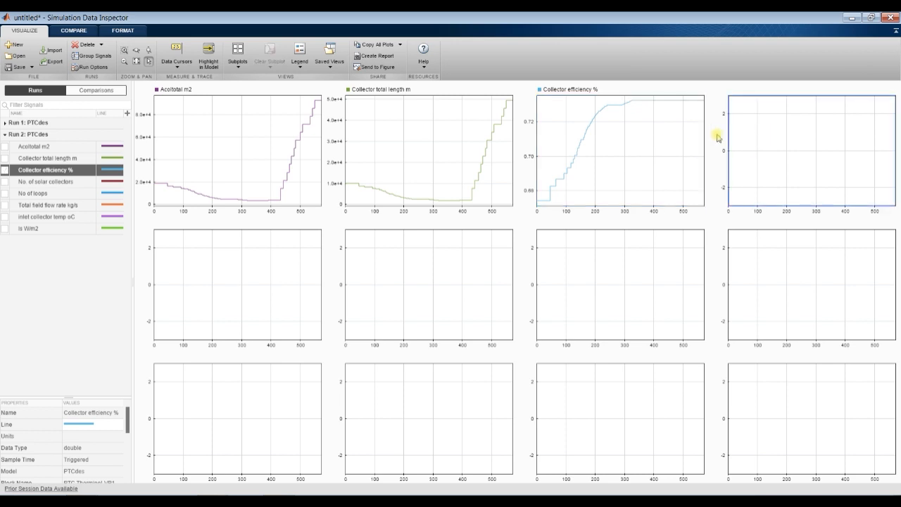
pyautogui.click(6, 184)
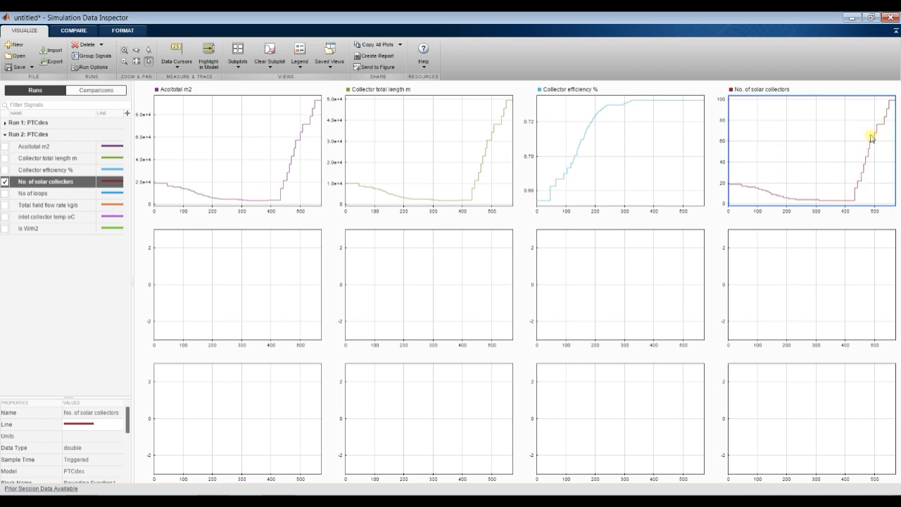
# - Plot Run 2's No of loops, Total field flow rate kg/s, inlet collector temp oC and Is W/m2 in separate subplots across the second row
pyautogui.click(267, 288)
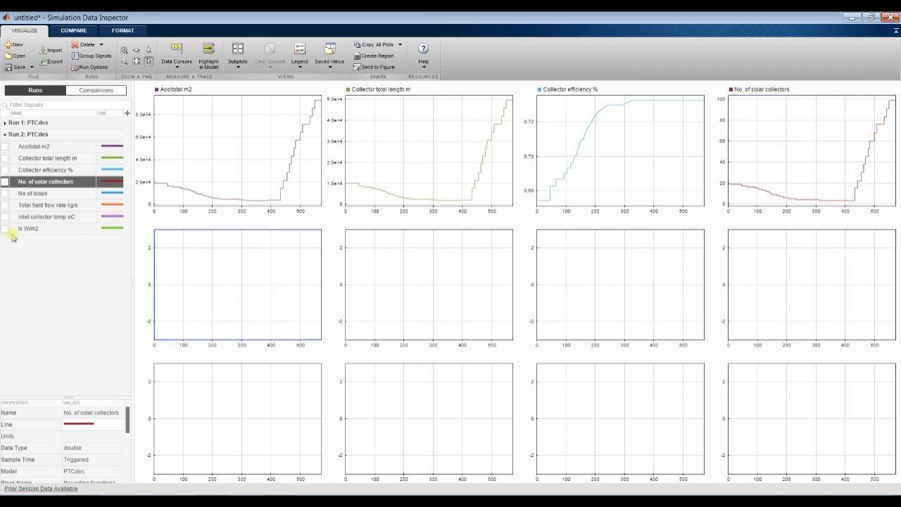
pyautogui.click(5, 194)
pyautogui.click(383, 275)
pyautogui.click(6, 205)
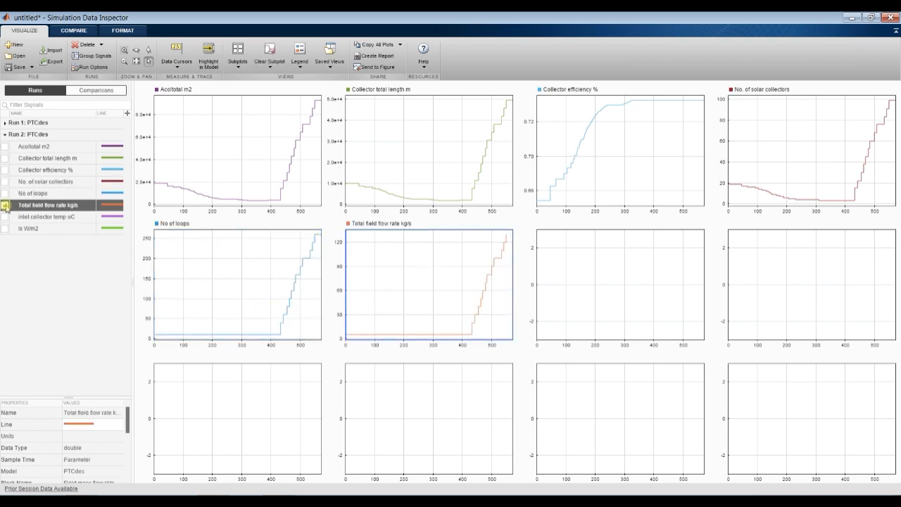
pyautogui.click(603, 285)
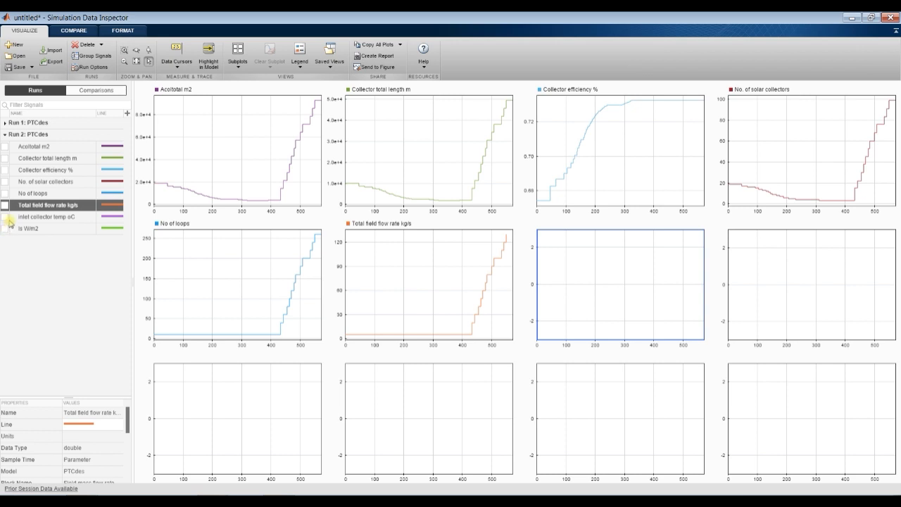
pyautogui.click(5, 217)
pyautogui.click(777, 268)
pyautogui.click(5, 229)
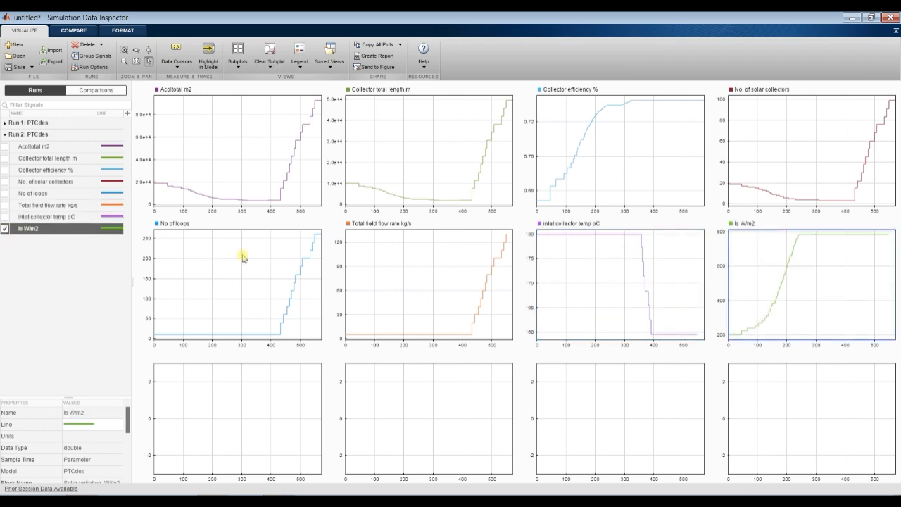
# - Minimize the Simulation Data Inspector, return to the PTCdes top level and open the Parabolic Trough Collector (DES) block parameters
pyautogui.click(851, 18)
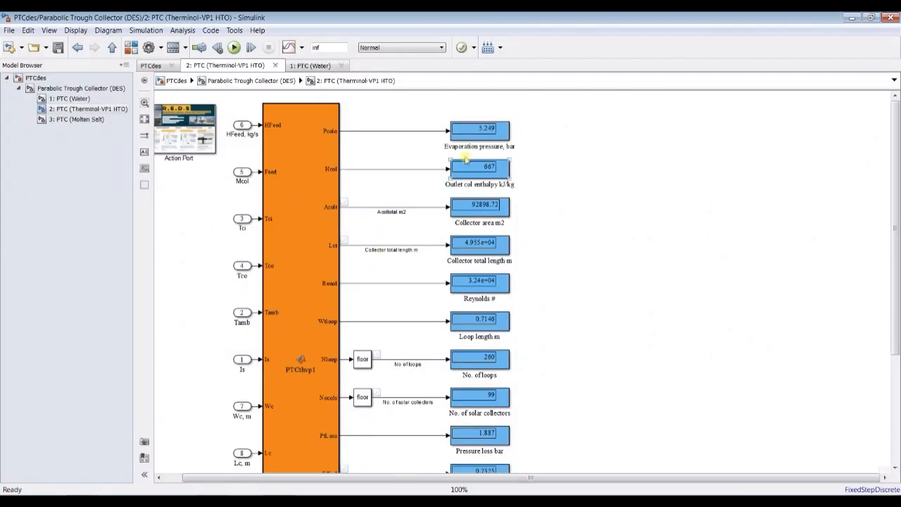
pyautogui.click(51, 89)
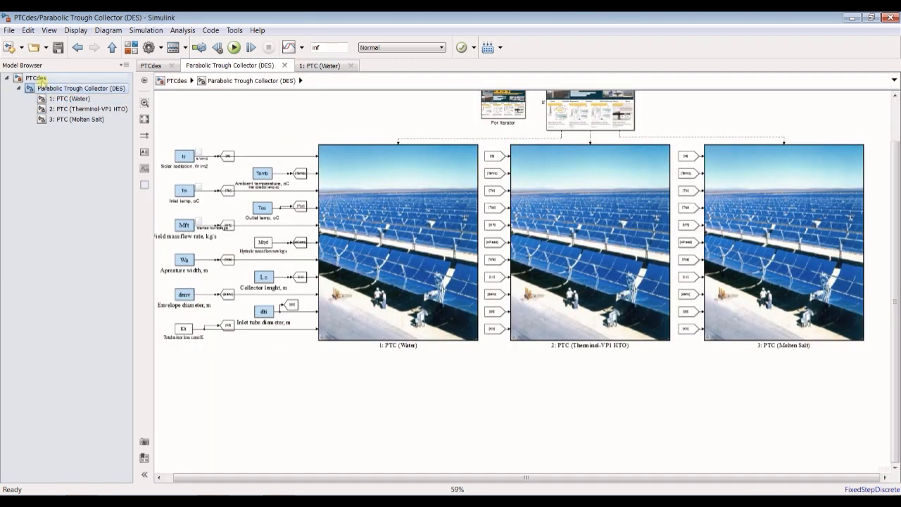
pyautogui.click(35, 77)
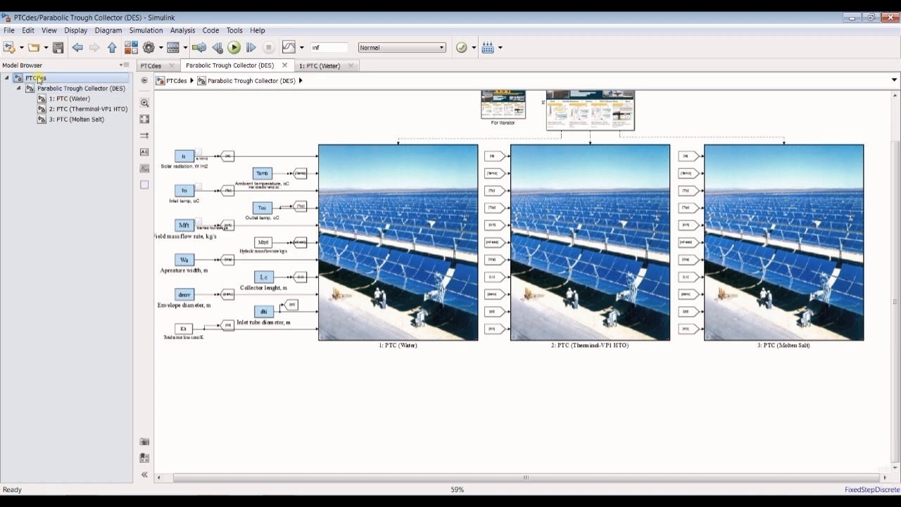
pyautogui.doubleClick(323, 178)
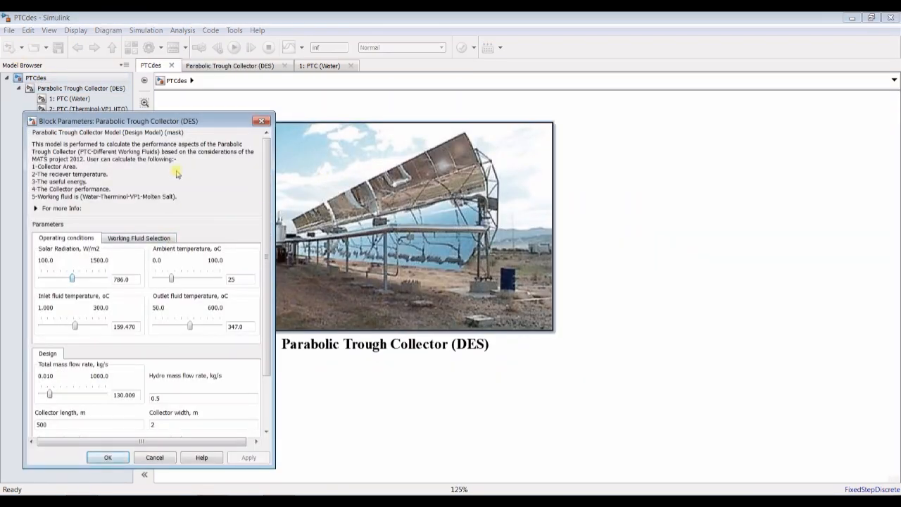
# - Change the collector's operated working fluid to Water working fluid (0<T<350oC) and apply it
pyautogui.moveTo(183, 125); pyautogui.dragTo(241, 77)
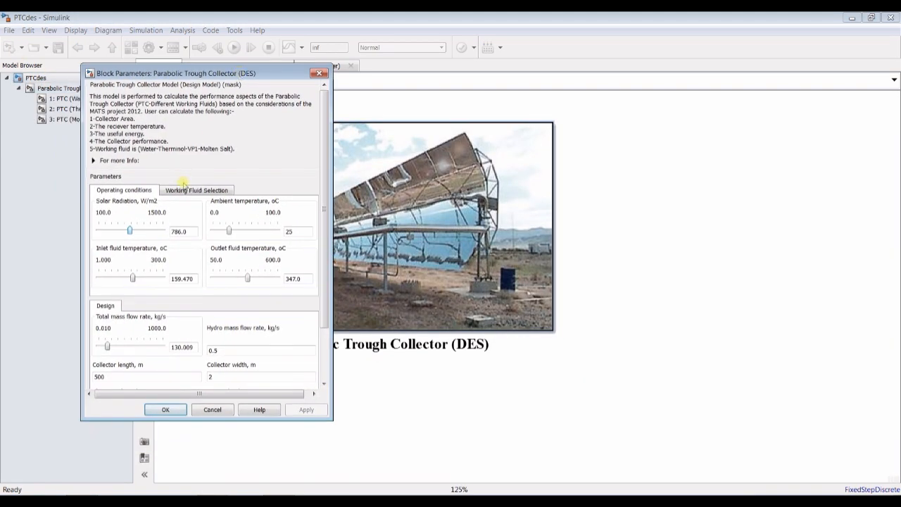
pyautogui.click(185, 190)
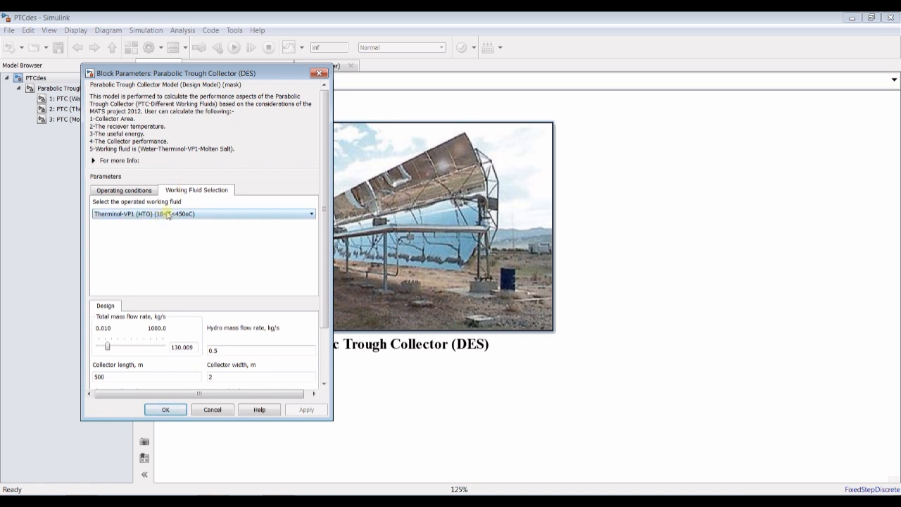
pyautogui.click(167, 214)
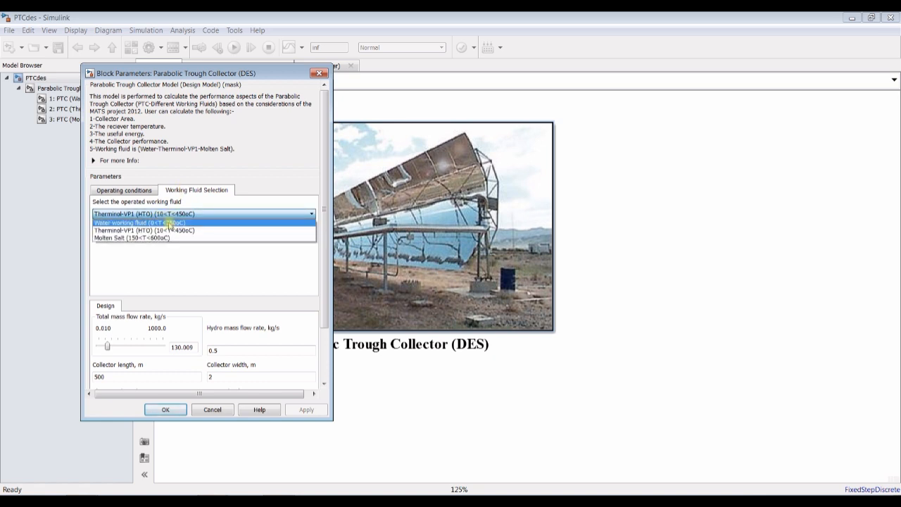
pyautogui.click(169, 223)
pyautogui.click(304, 410)
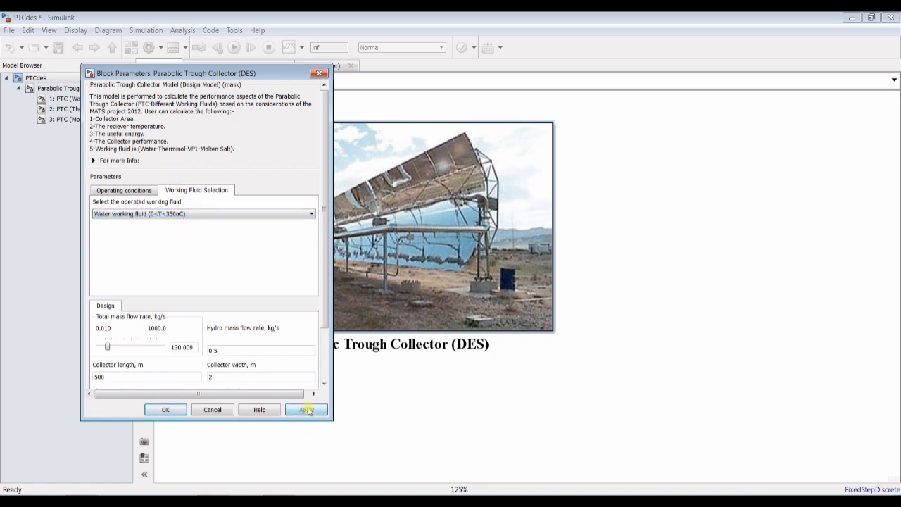
pyautogui.moveTo(325, 281); pyautogui.dragTo(324, 336)
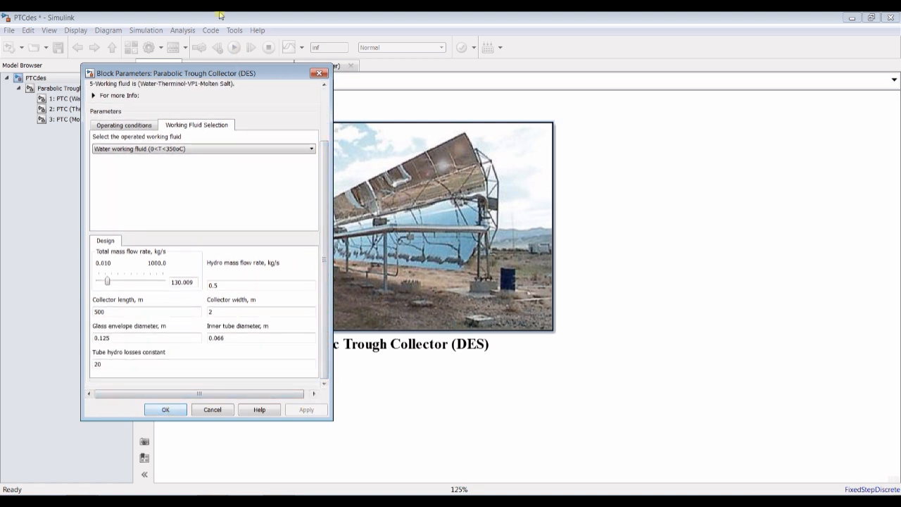
# - Open the 1: PTC (Water) subsystem, enlarge its output displays and run the simulation
pyautogui.press('Return')
pyautogui.click(69, 99)
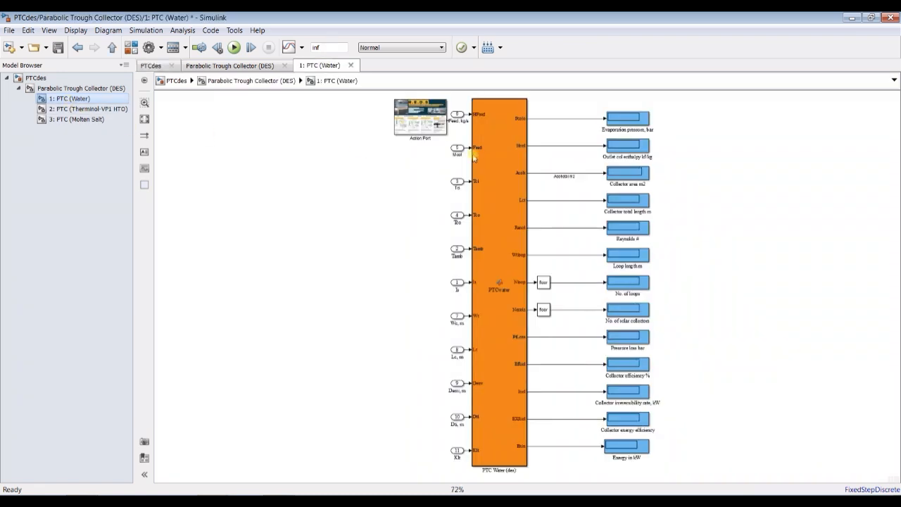
pyautogui.scroll(5, 694, 120)
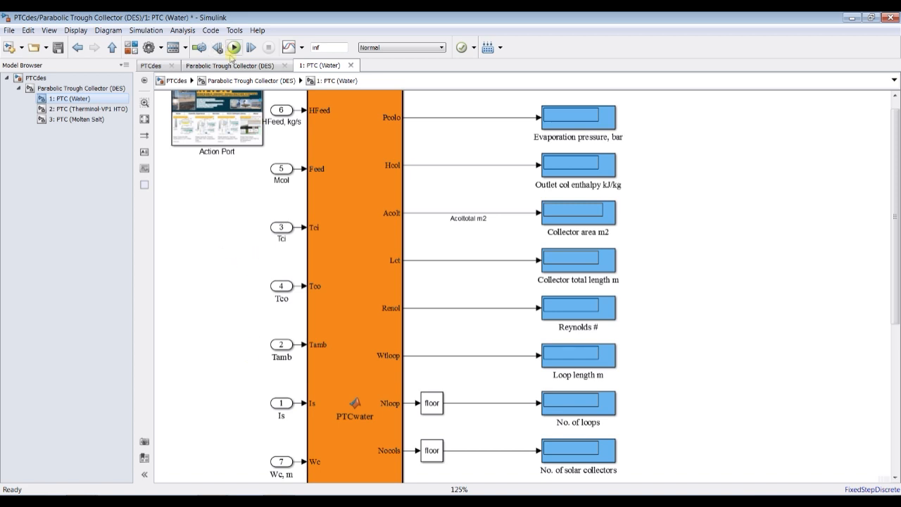
pyautogui.click(213, 501)
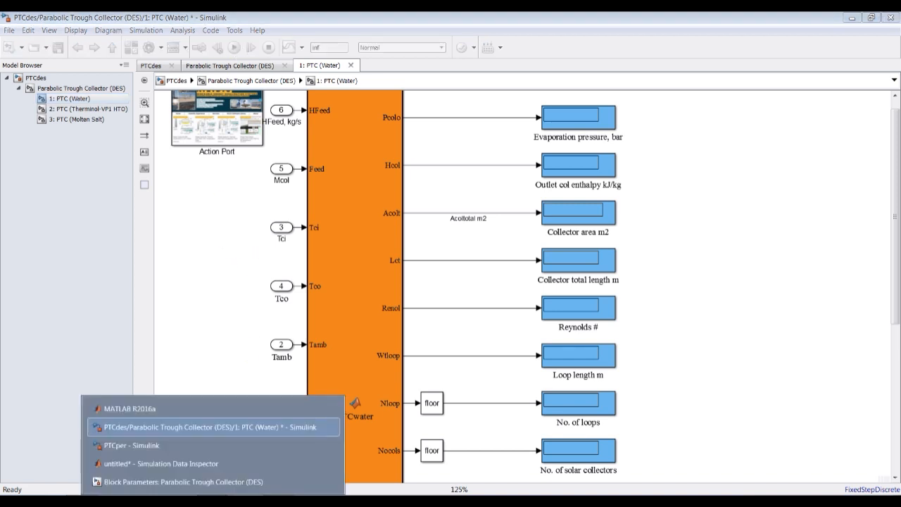
pyautogui.click(216, 291)
pyautogui.click(234, 47)
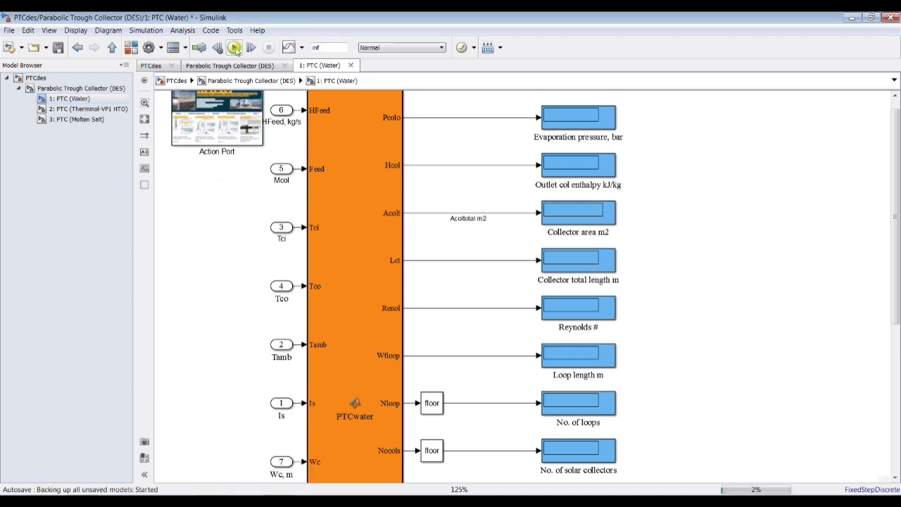
# - Bring back the Parabolic Trough Collector (DES) parameters and lower the outlet fluid temperature to 176.5 °C in the operating conditions
pyautogui.click(211, 501)
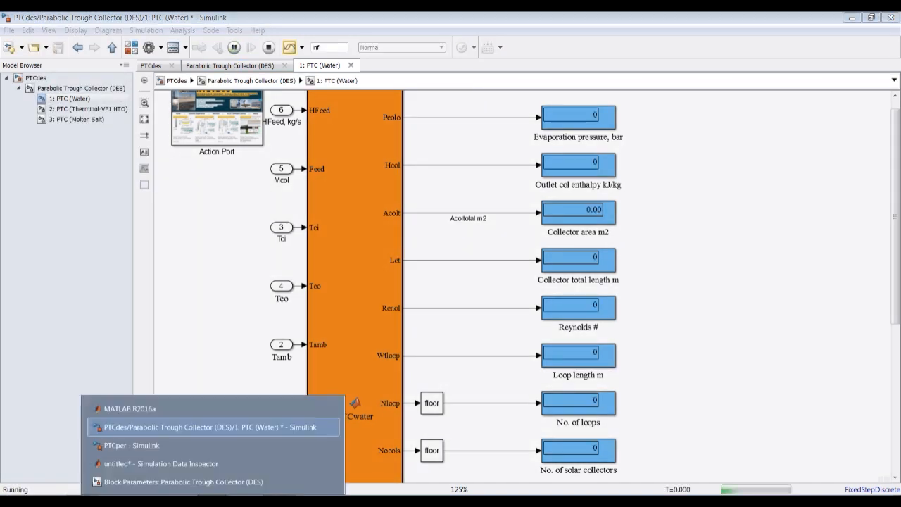
pyautogui.click(201, 484)
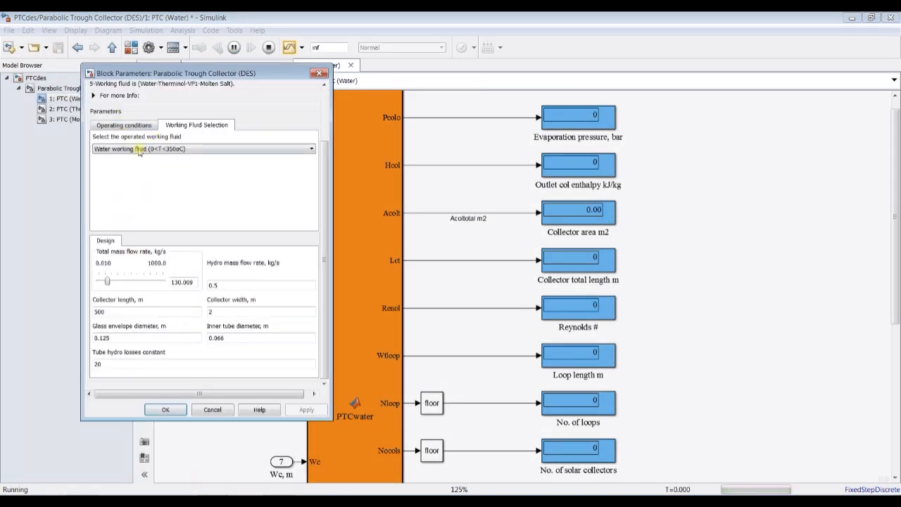
pyautogui.click(117, 126)
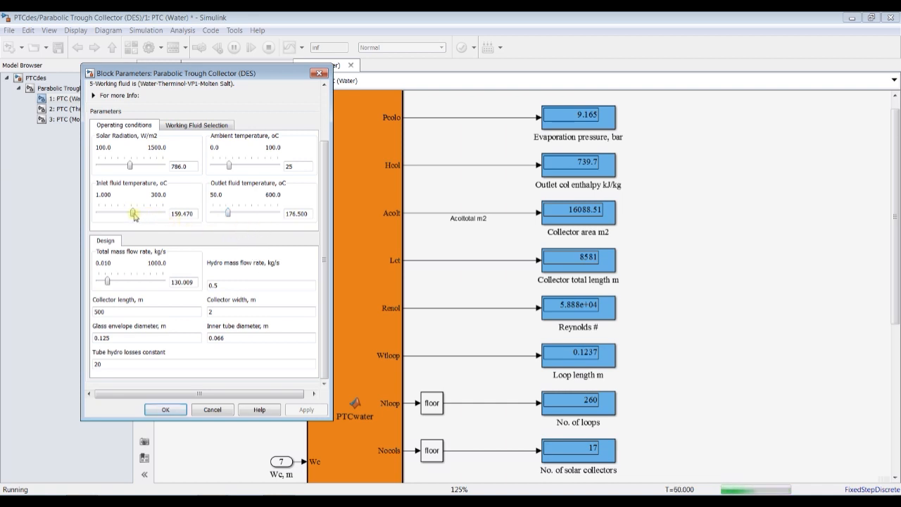
# - Lower the inlet fluid temperature gradually to 54.82 °C while the simulation runs
pyautogui.press('Left')
pyautogui.press('Left')
pyautogui.press('Left')
pyautogui.press('Left')
pyautogui.press('Left')
pyautogui.press('Left')
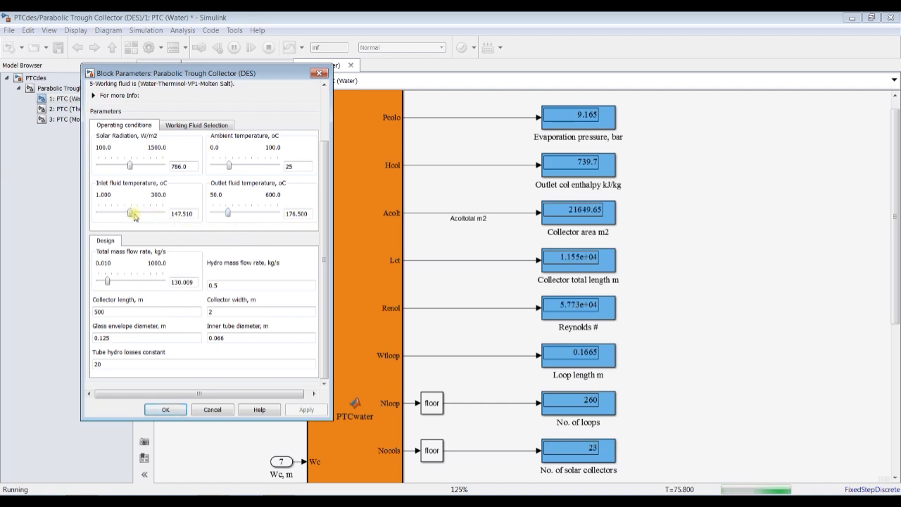
pyautogui.press('Left')
pyautogui.press('Left')
pyautogui.press('Left')
pyautogui.press('Left')
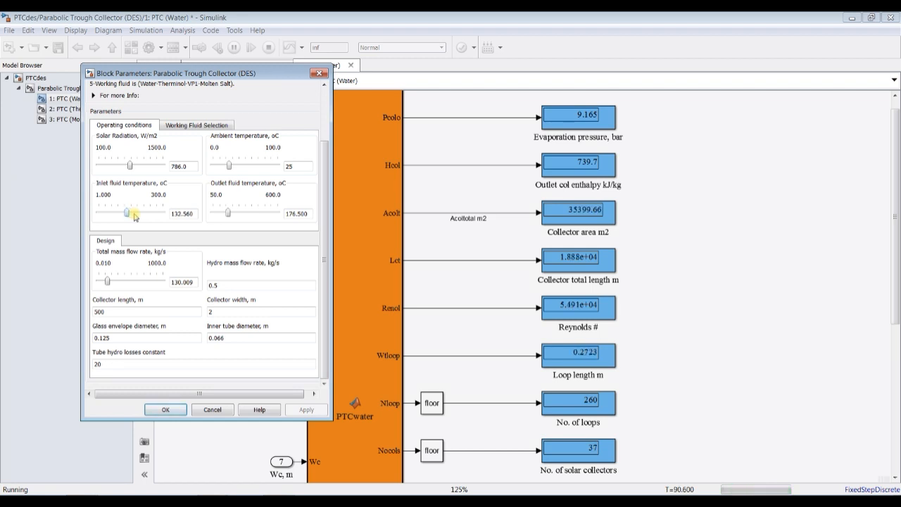
pyautogui.press('Left')
pyautogui.press('Left')
pyautogui.press('Left')
pyautogui.press('Left')
pyautogui.press('Left')
pyautogui.press('Left')
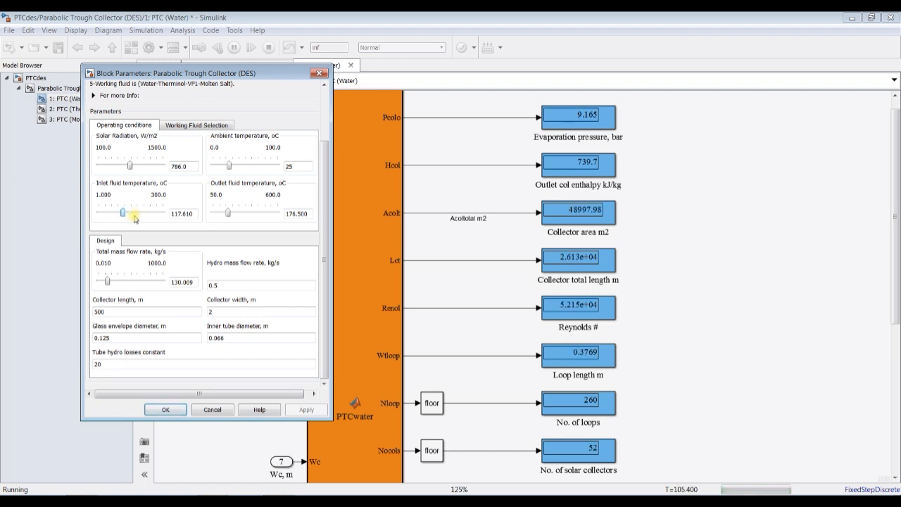
pyautogui.press('Left')
pyautogui.press('Left')
pyautogui.press('Left')
pyautogui.press('Left')
pyautogui.press('Left')
pyautogui.press('Left')
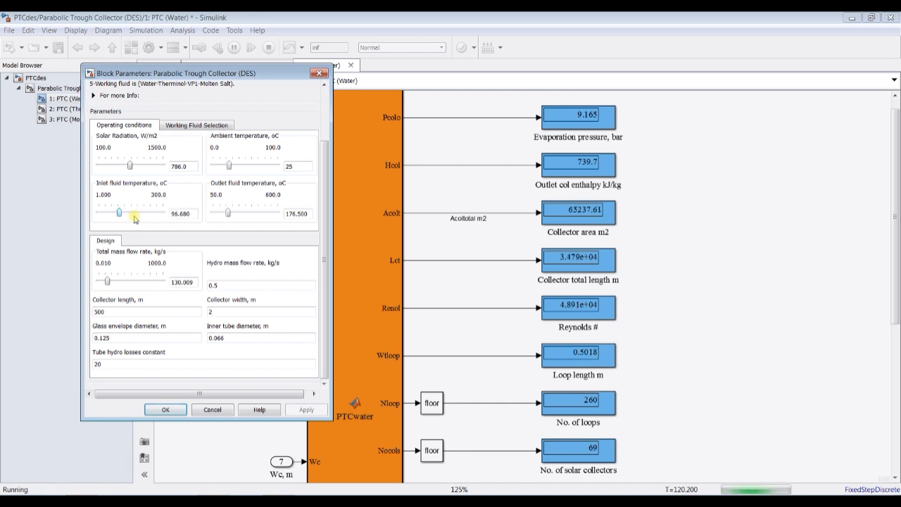
pyautogui.press('Left')
pyautogui.press('Left')
pyautogui.press('Left')
pyautogui.press('Left')
pyautogui.press('Left')
pyautogui.press('Left')
pyautogui.press('Left')
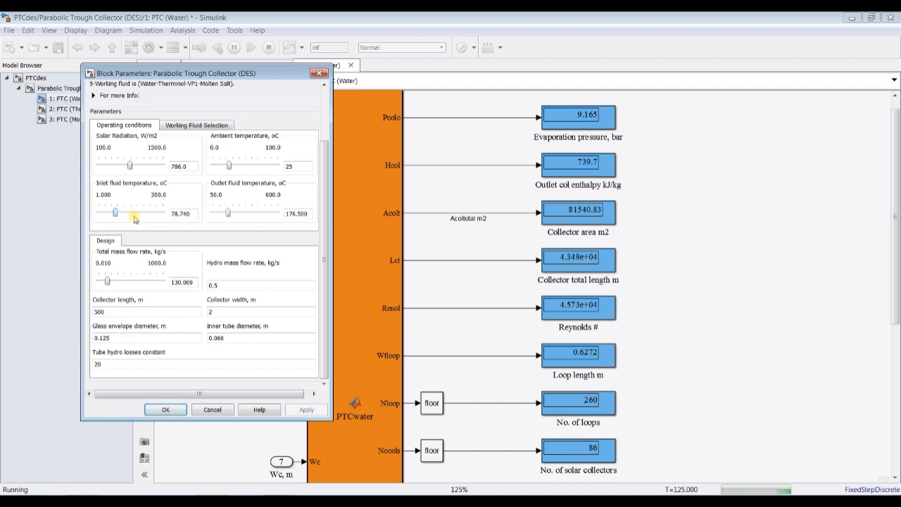
pyautogui.press('Left')
pyautogui.press('Left')
pyautogui.press('Left')
pyautogui.press('Left')
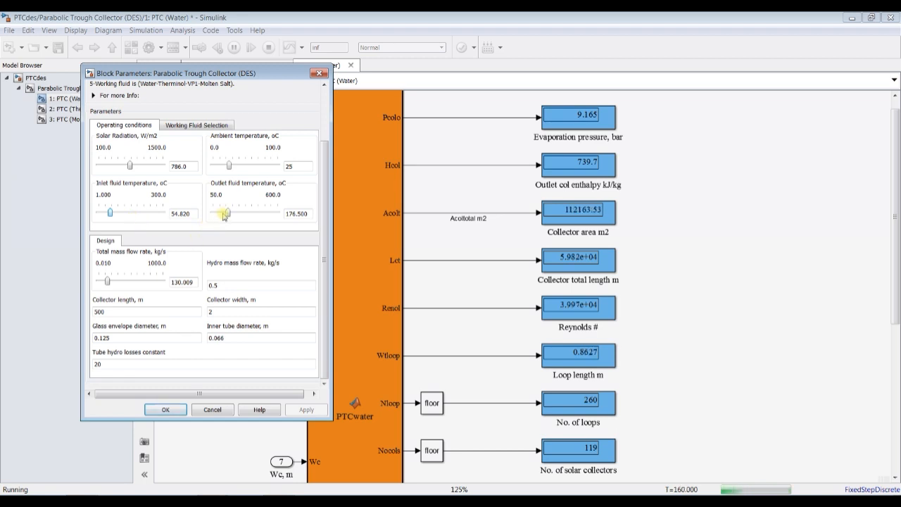
# - Raise the outlet fluid temperature gradually to 237 °C while the simulation runs
pyautogui.press('Right')
pyautogui.press('Right')
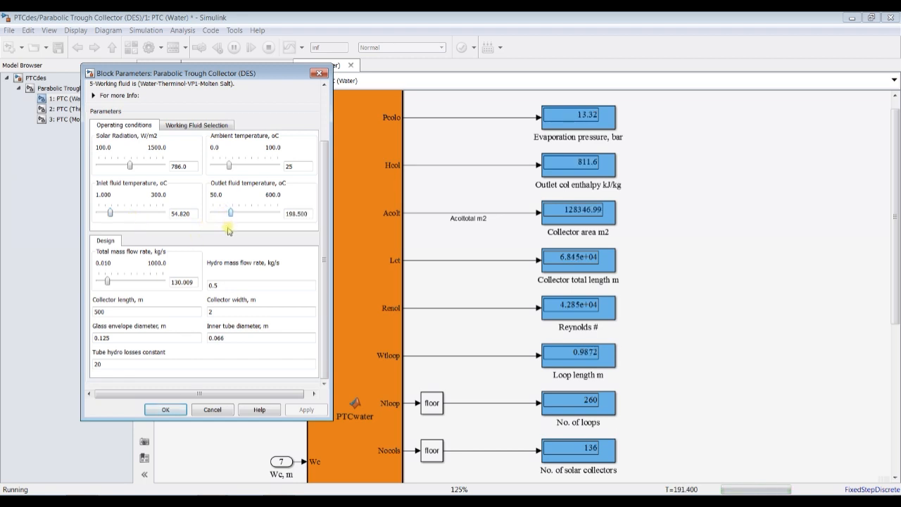
pyautogui.press('Right')
pyautogui.press('Right')
pyautogui.press('Right')
pyautogui.press('Right')
pyautogui.press('Right')
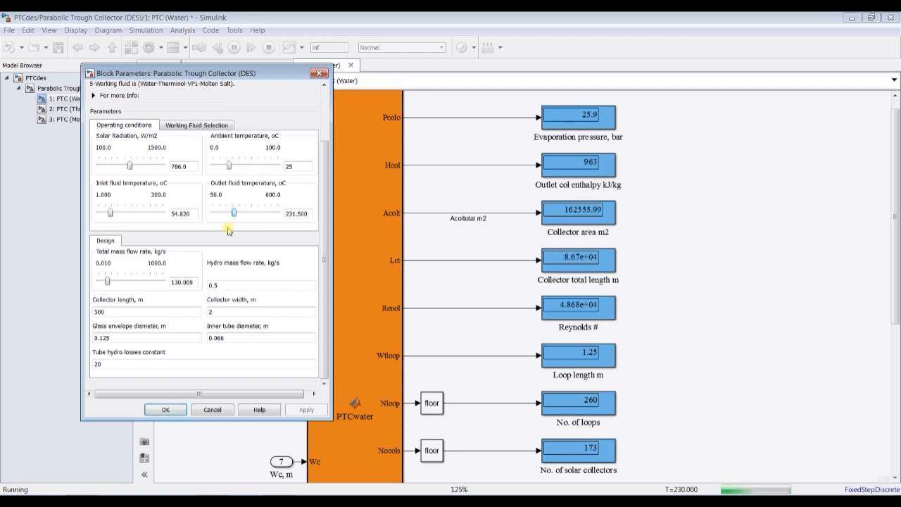
pyautogui.press('Right')
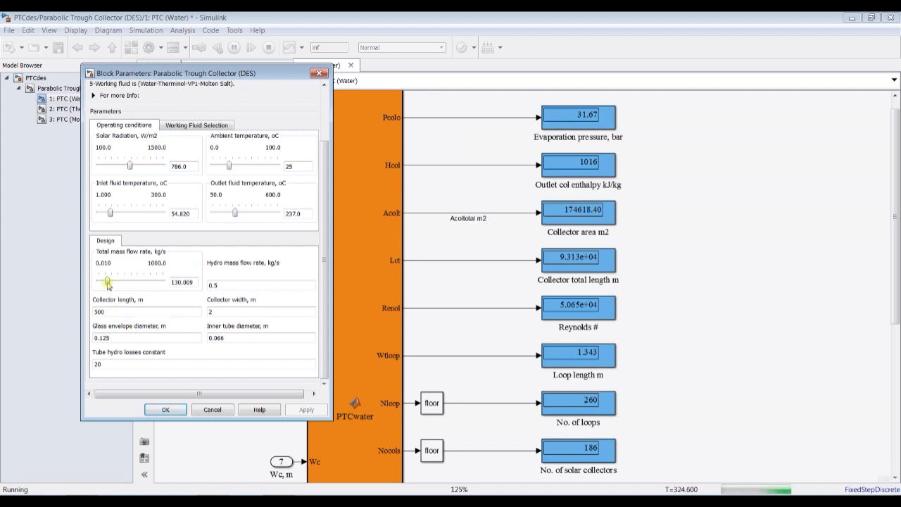
# - Reduce the total mass flow rate to 30.01 and 10.01 kg/s, finally setting it to 20.01 kg/s
pyautogui.moveTo(108, 284); pyautogui.dragTo(106, 284)
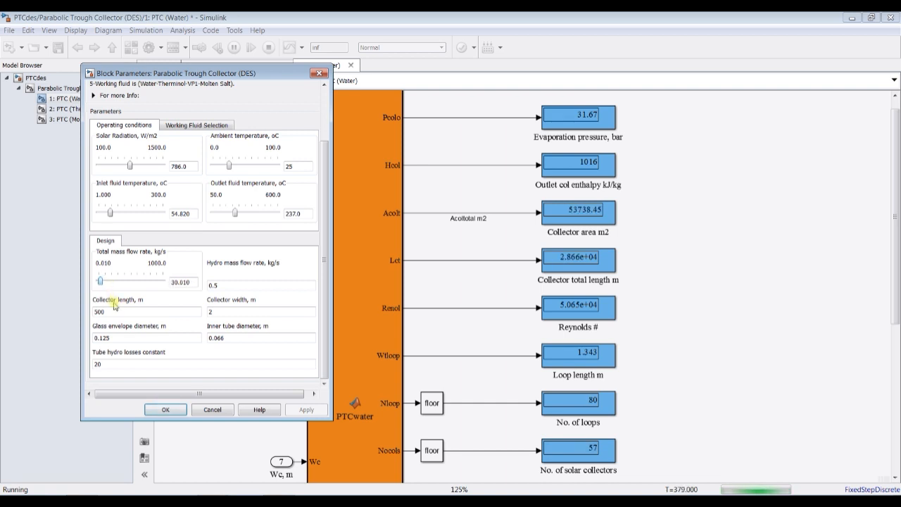
pyautogui.press('Left')
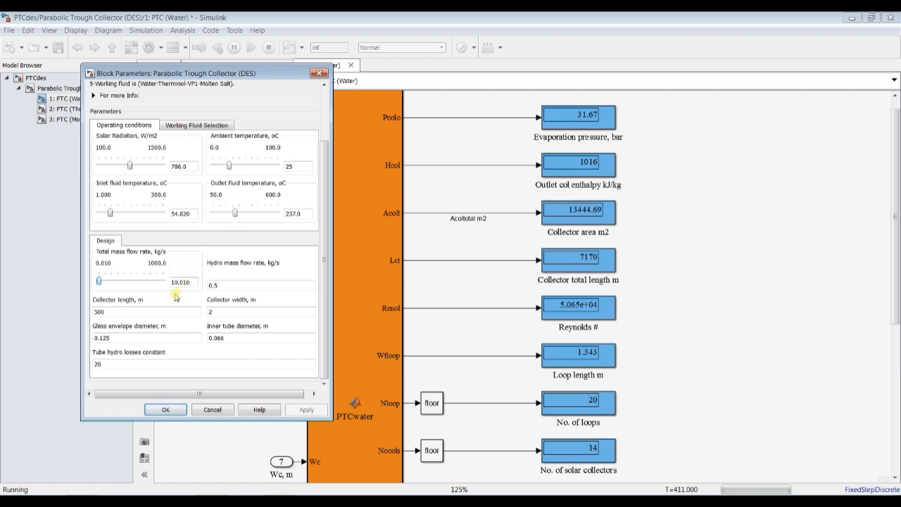
pyautogui.press('Left')
pyautogui.press('Right')
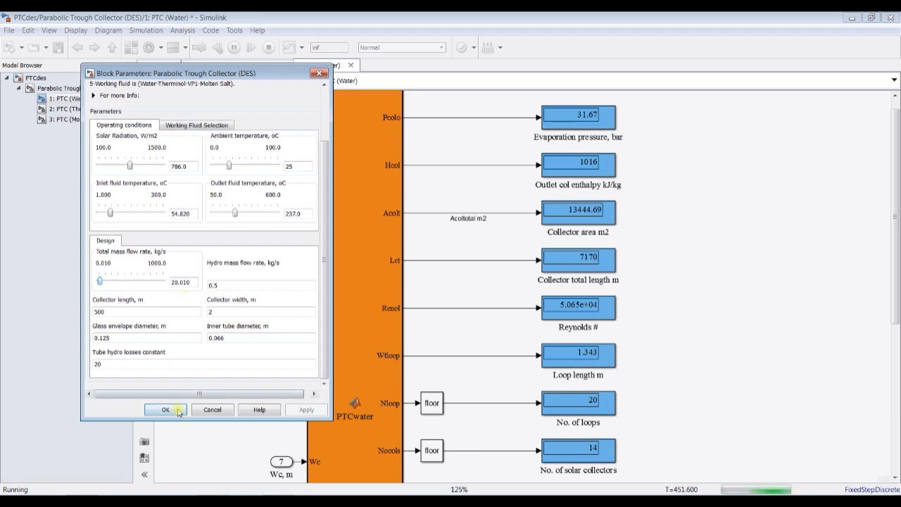
# - Set the outlet fluid temperature to 248 °C and the inlet fluid temperature to 69.77 °C
pyautogui.press('Right')
pyautogui.press('Right')
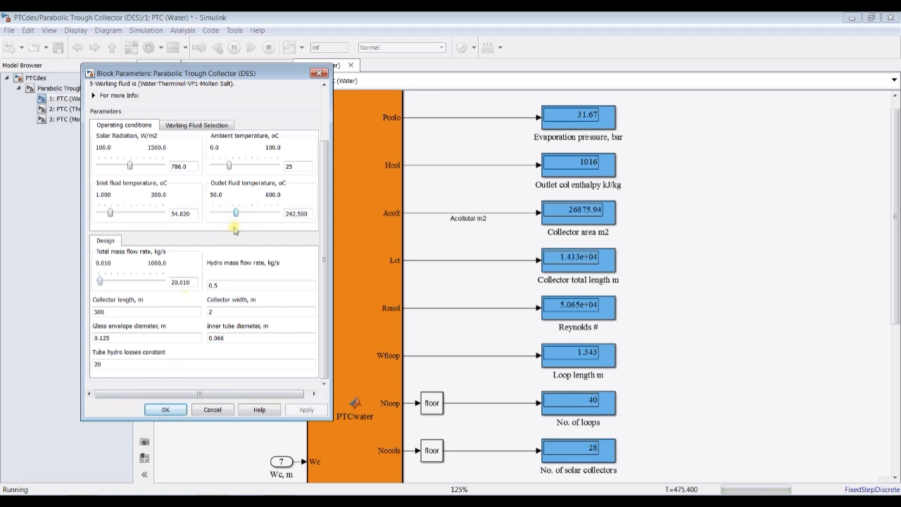
pyautogui.click(110, 213)
pyautogui.press('Right')
pyautogui.press('Right')
pyautogui.press('Right')
pyautogui.press('Right')
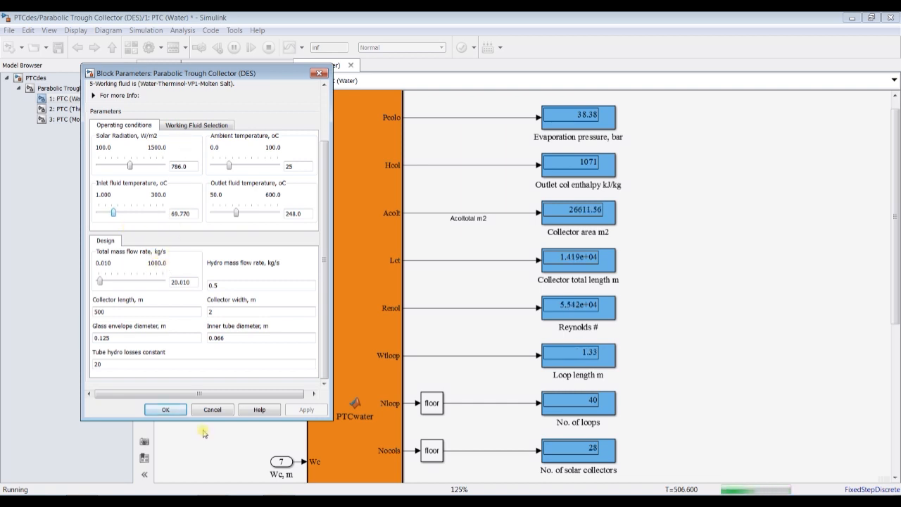
# - Accept the block parameters, stop the simulation and open the Simulation Data Inspector
pyautogui.click(169, 409)
pyautogui.click(268, 49)
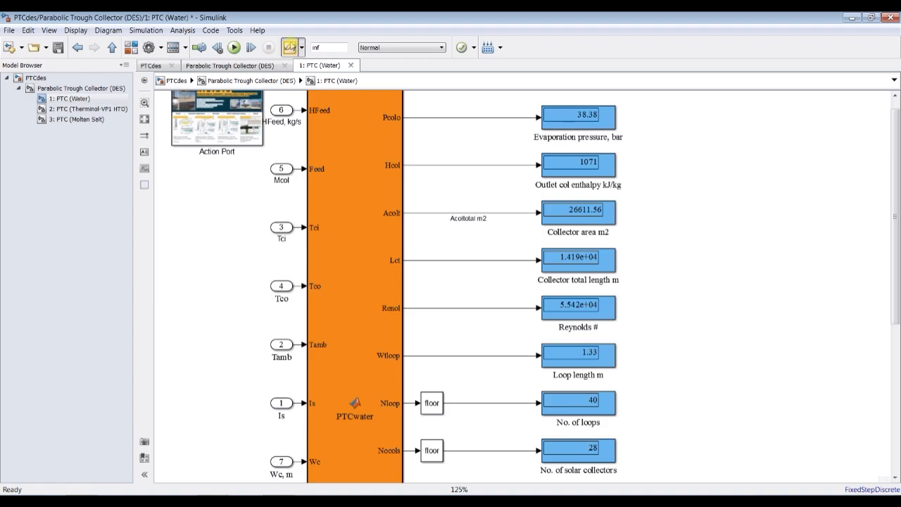
pyautogui.click(288, 47)
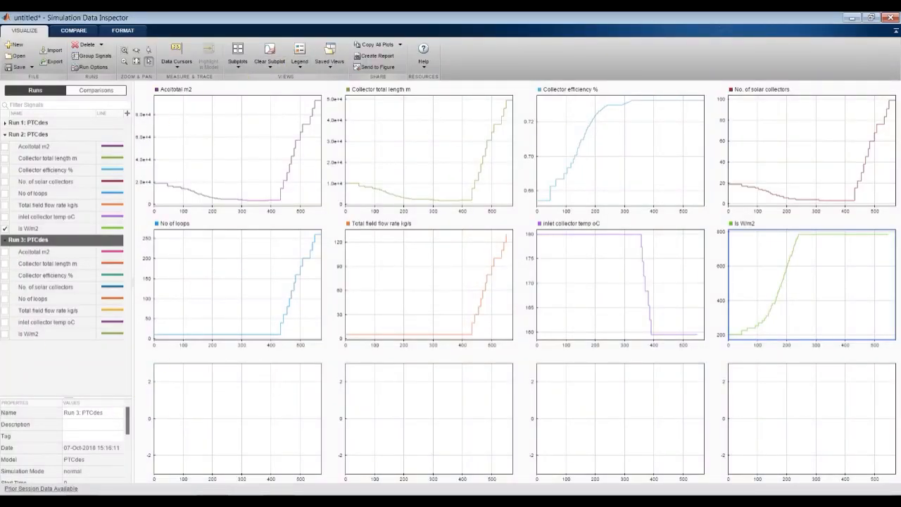
# - Return to the PTC (Water) subsystem and label the Pcolo output signal "Evaporation pressure, bar", copied from its display's name
pyautogui.click(206, 501)
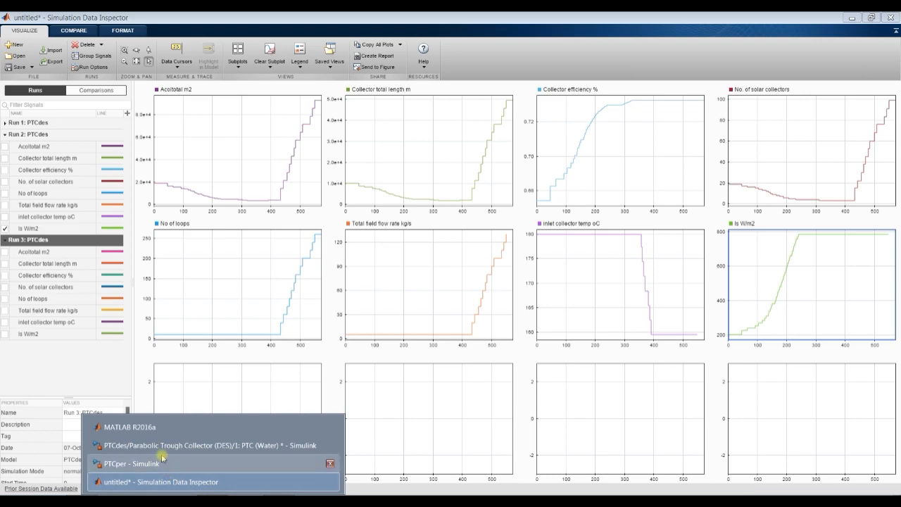
pyautogui.click(162, 446)
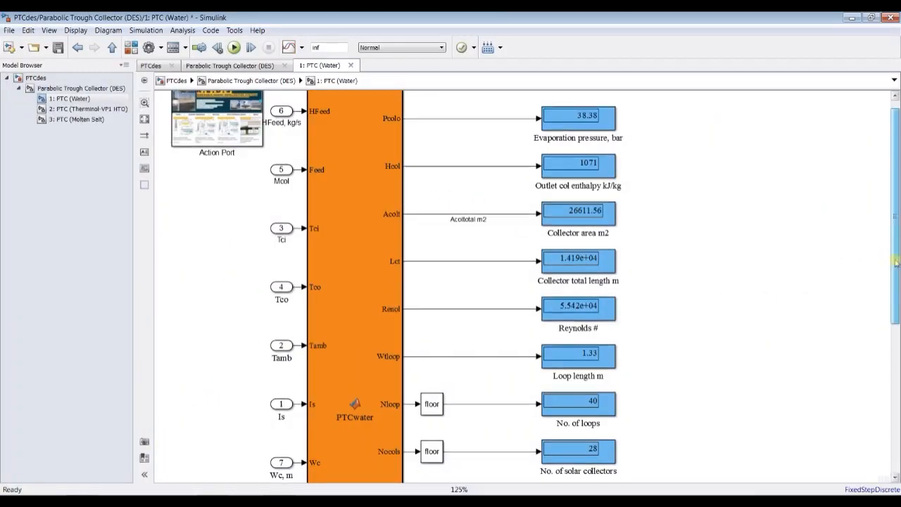
pyautogui.scroll(1, 896, 262)
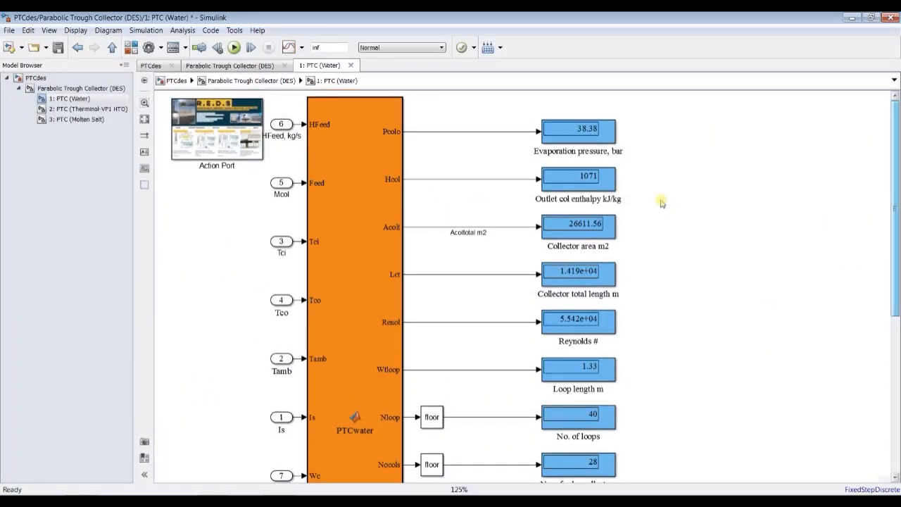
pyautogui.click(451, 127)
pyautogui.click(465, 116)
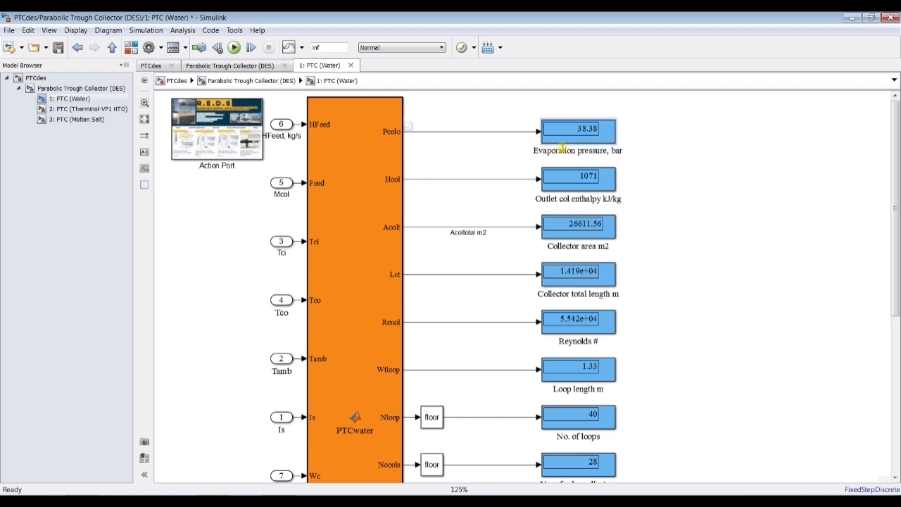
pyautogui.click(561, 147)
pyautogui.hotkey('ctrl', 'c')
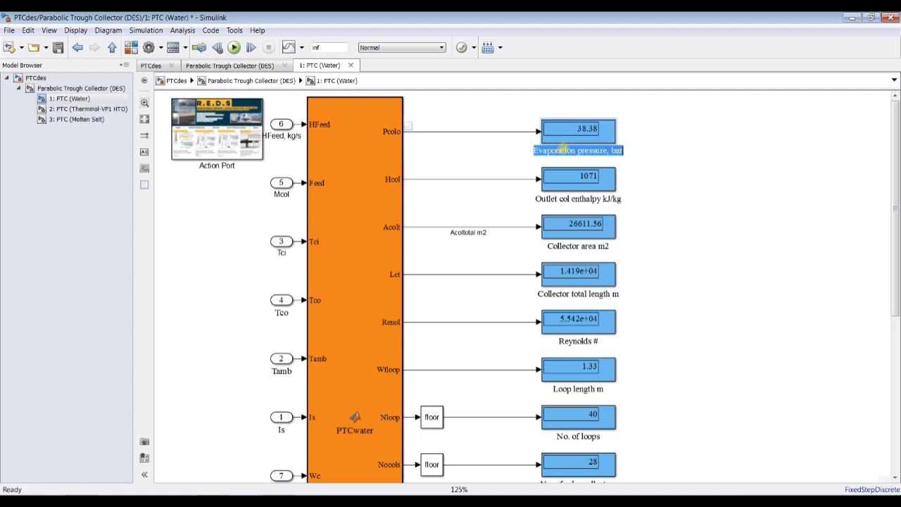
pyautogui.click(475, 133)
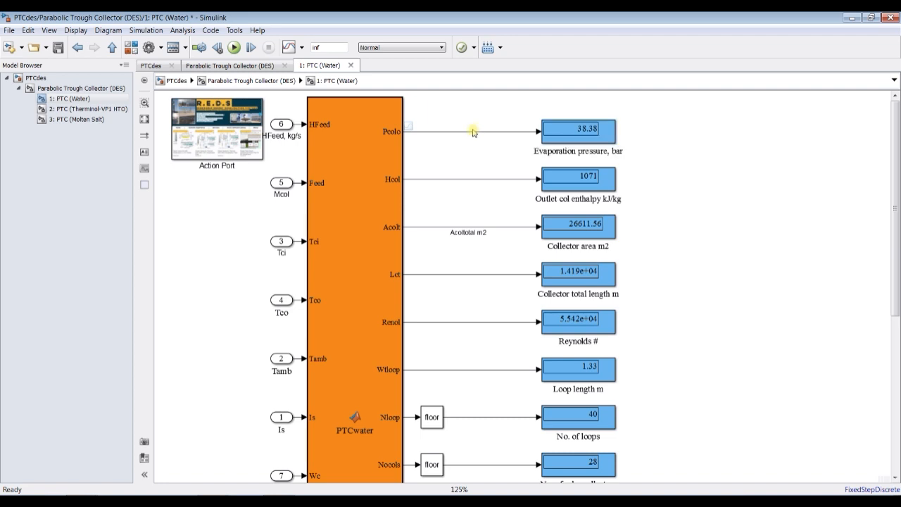
pyautogui.doubleClick(471, 132)
pyautogui.hotkey('ctrl', 'v')
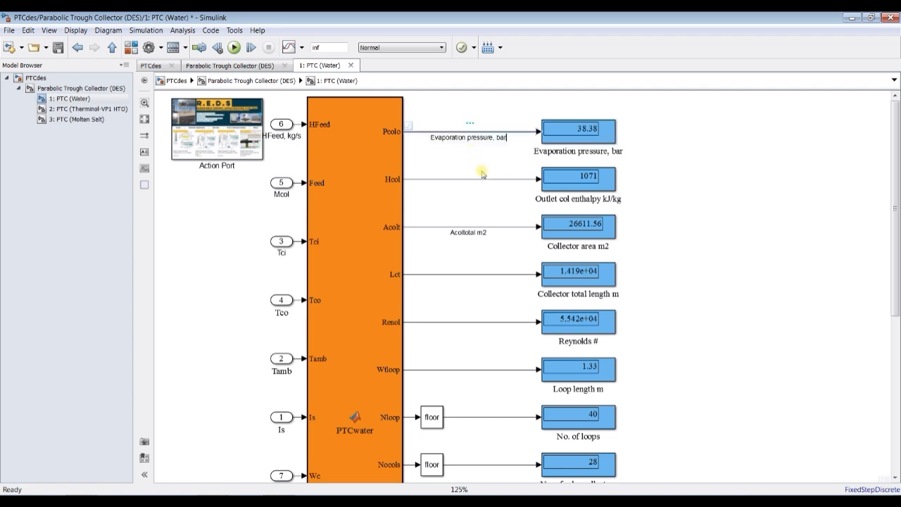
# - Remove the comma from the Pcolo signal label so that it reads "Evaporation pressure bar"
pyautogui.click(490, 138)
pyautogui.press('BackSpace')
pyautogui.click(521, 201)
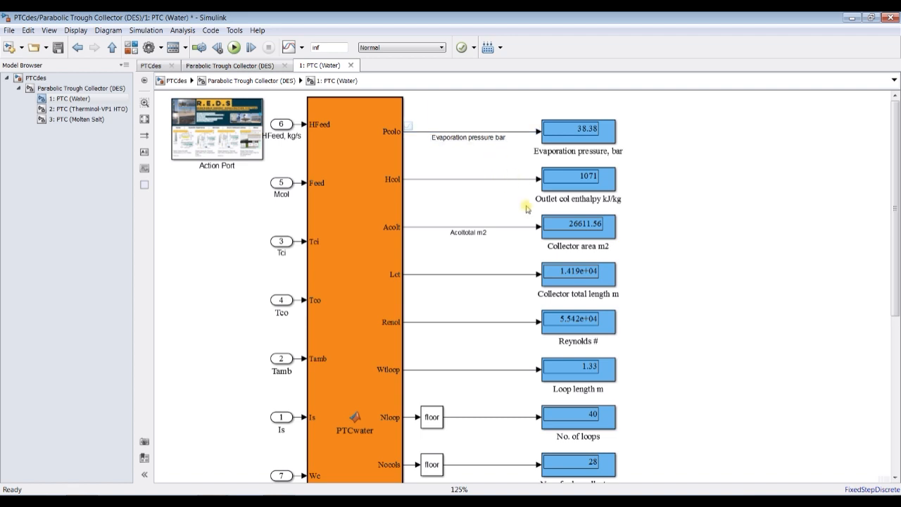
pyautogui.tripleClick(563, 246)
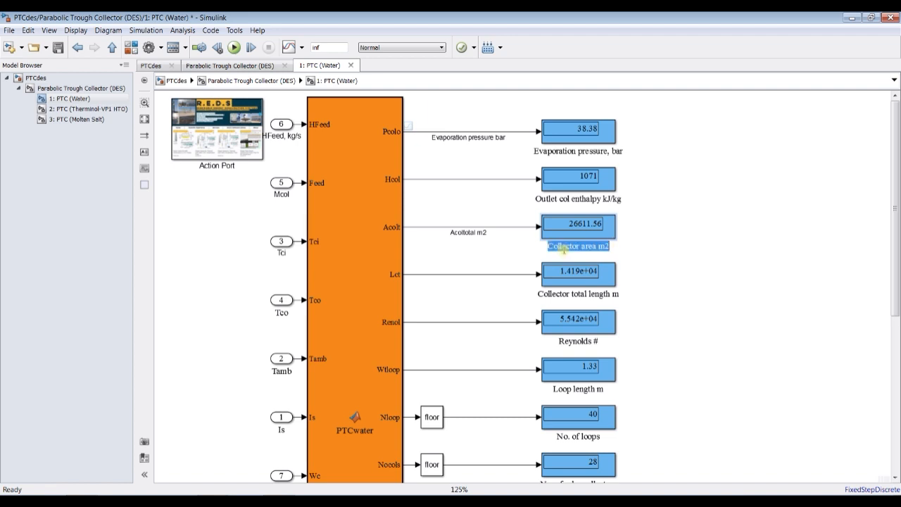
pyautogui.moveTo(213, 501)
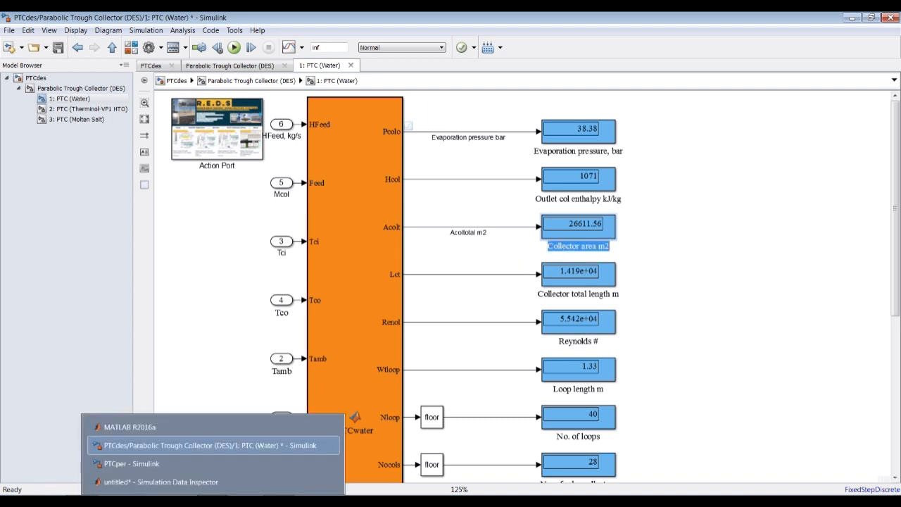
pyautogui.click(226, 501)
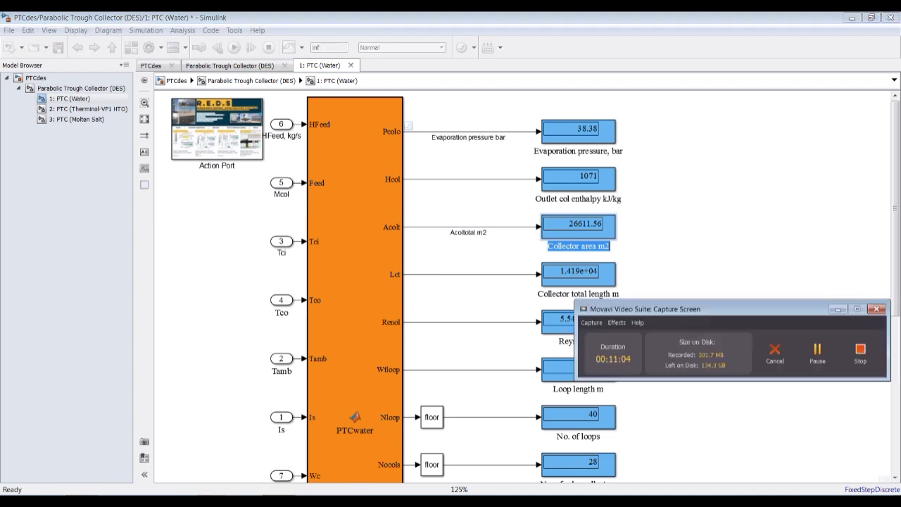
pyautogui.click(225, 501)
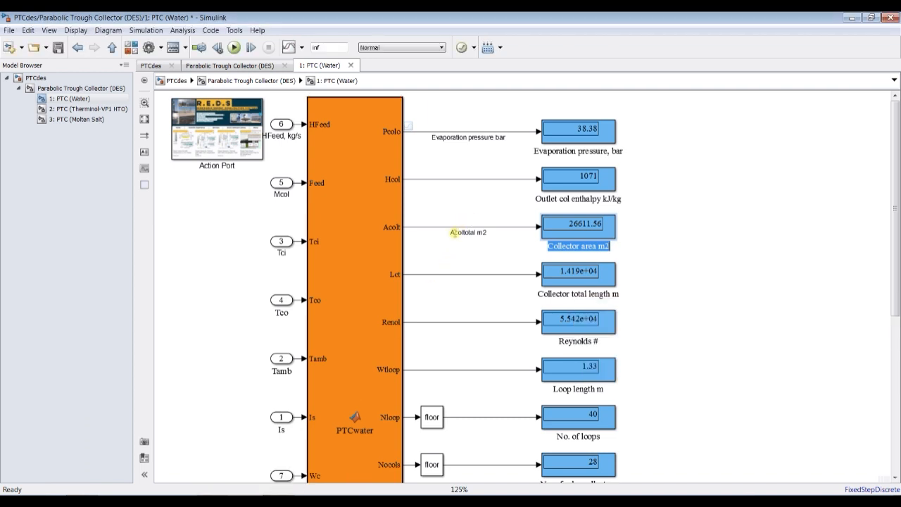
# - Mark the Acolt and Lct output signals for logging, and label Lct "Collector total length m", copied from its display's name
pyautogui.click(440, 226)
pyautogui.click(567, 294)
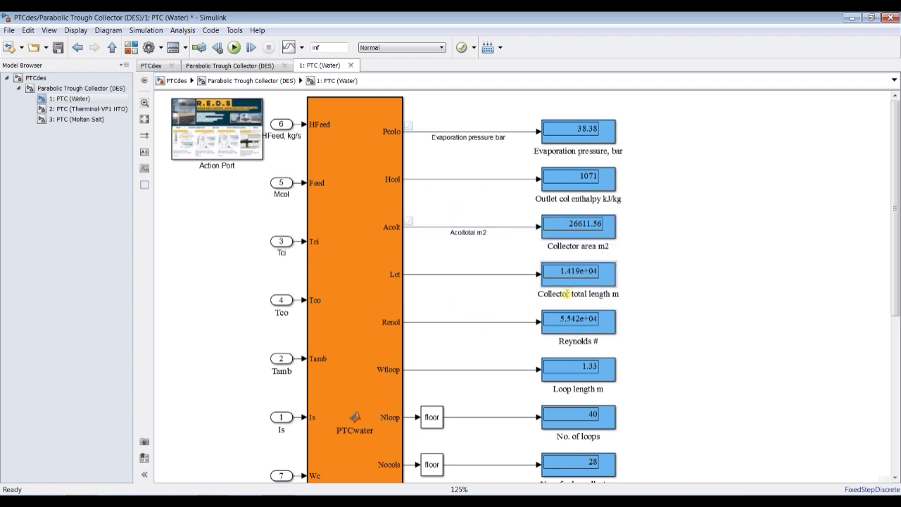
pyautogui.click(566, 293)
pyautogui.hotkey('ctrl', 'c')
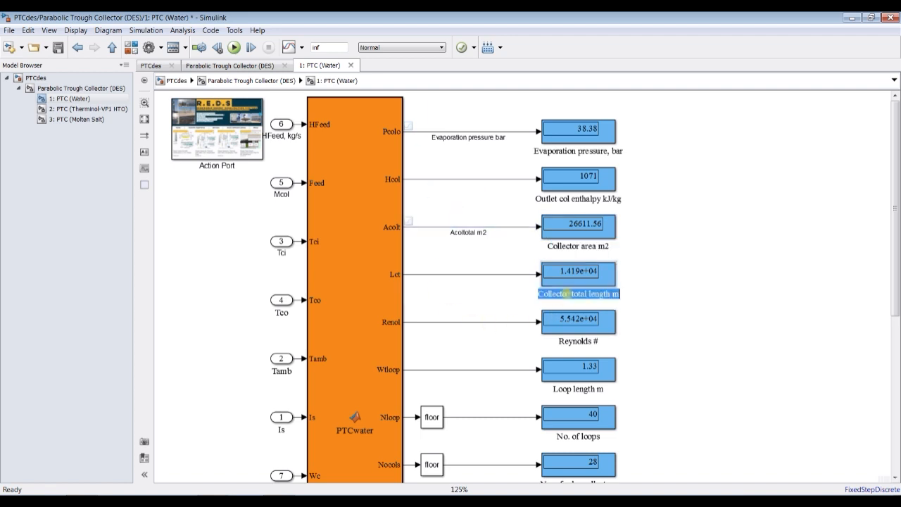
pyautogui.click(471, 274)
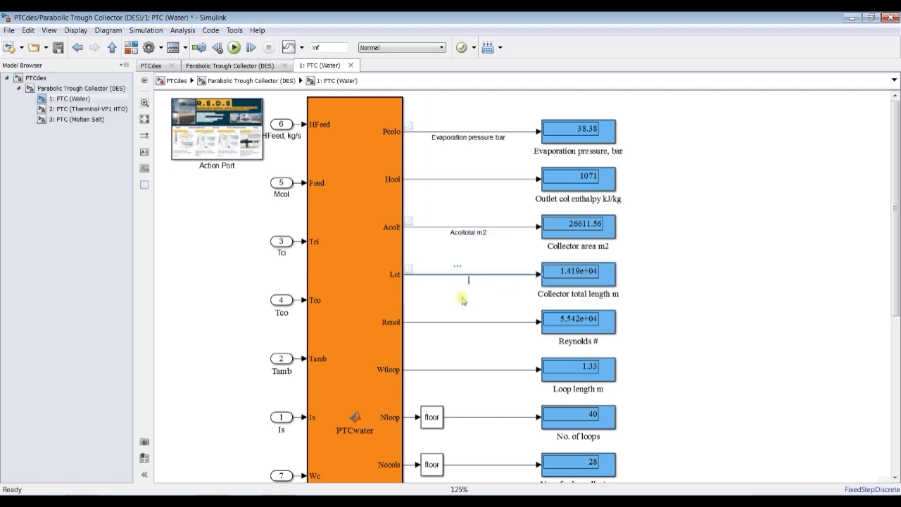
pyautogui.hotkey('ctrl', 'v')
pyautogui.click(708, 313)
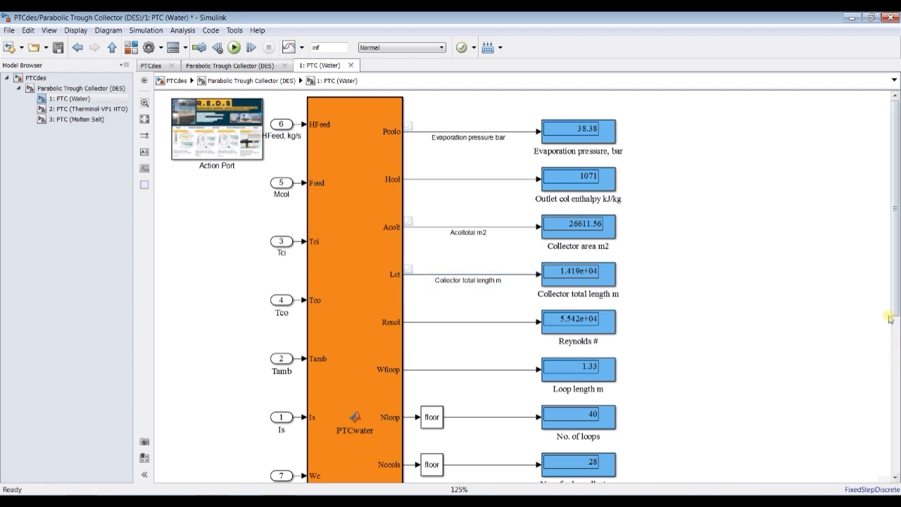
# - Label the signal from the Nloop floor block "No of loops", copied from its display's name without the period, and mark it for logging
pyautogui.scroll(-3, 897, 296)
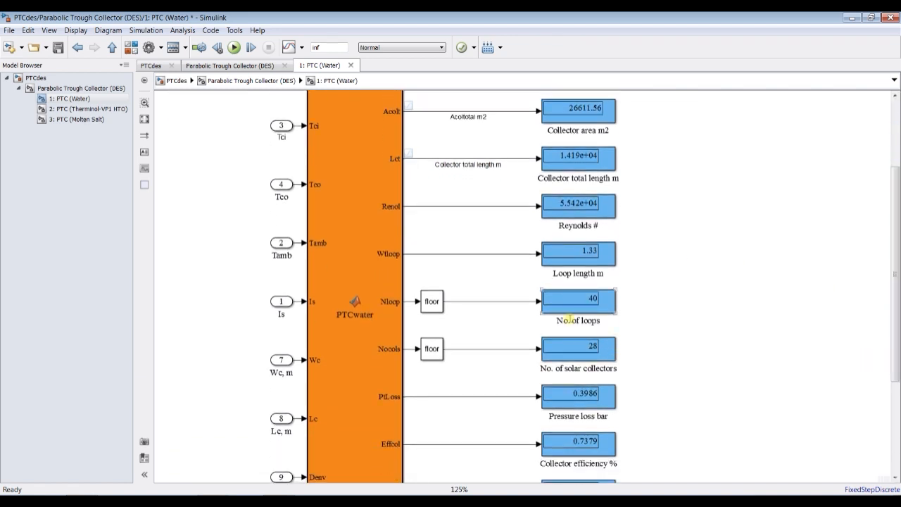
pyautogui.click(558, 319)
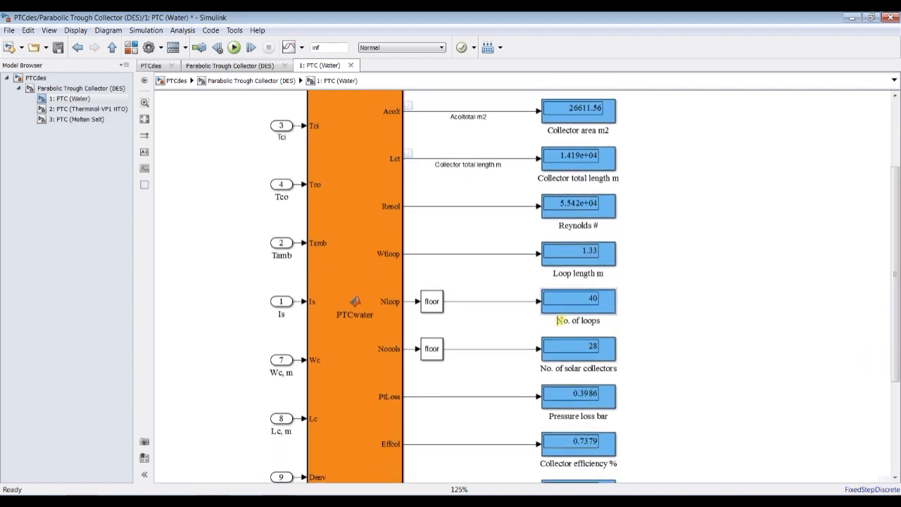
pyautogui.doubleClick(560, 320)
pyautogui.hotkey('ctrl', 'c')
pyautogui.doubleClick(485, 301)
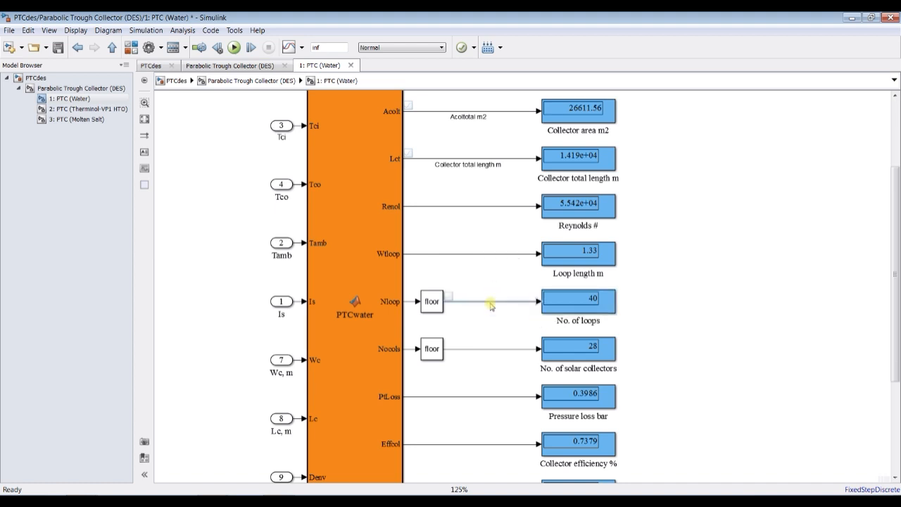
pyautogui.hotkey('ctrl', 'v')
pyautogui.click(482, 308)
pyautogui.press('BackSpace')
pyautogui.click(501, 338)
# - Label the signal from the Nocols floor block "No of solar collectors", copied from its display's name without the period
pyautogui.click(585, 371)
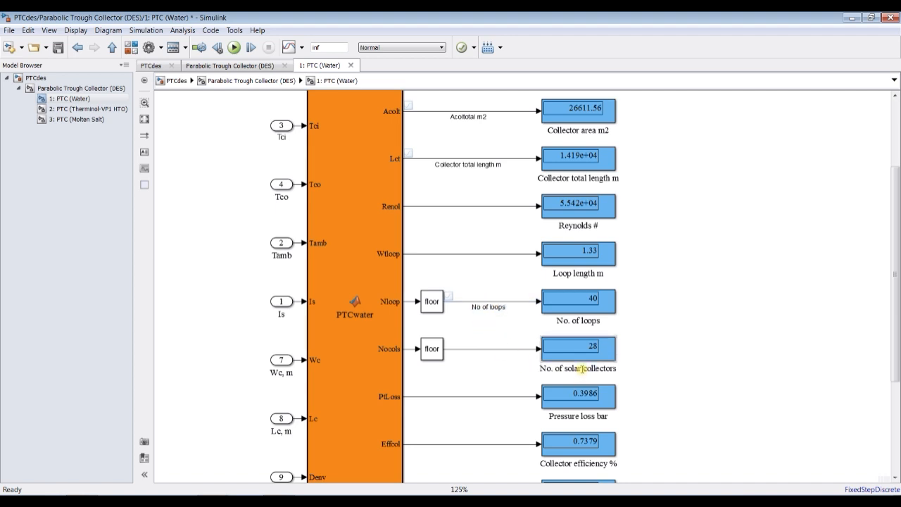
pyautogui.hotkey('ctrl', 'a')
pyautogui.hotkey('ctrl', 'c')
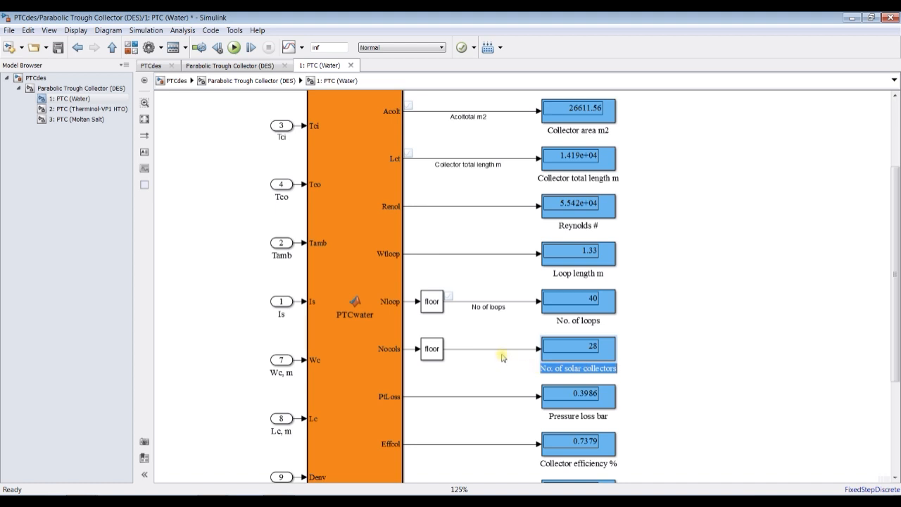
pyautogui.doubleClick(503, 349)
pyautogui.hotkey('ctrl', 'v')
pyautogui.press('BackSpace')
pyautogui.click(516, 332)
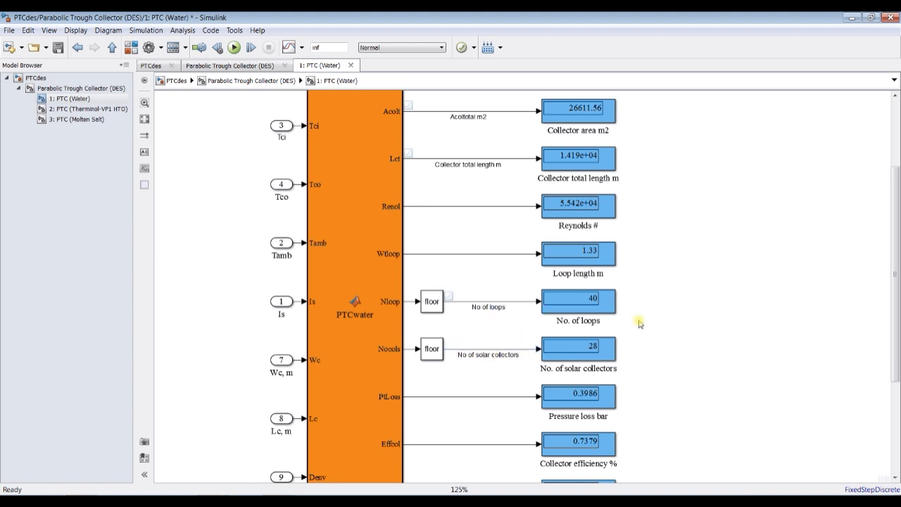
# - Save the PTCdes model and close the Simulation Data Inspector showing the earlier runs
pyautogui.click(58, 48)
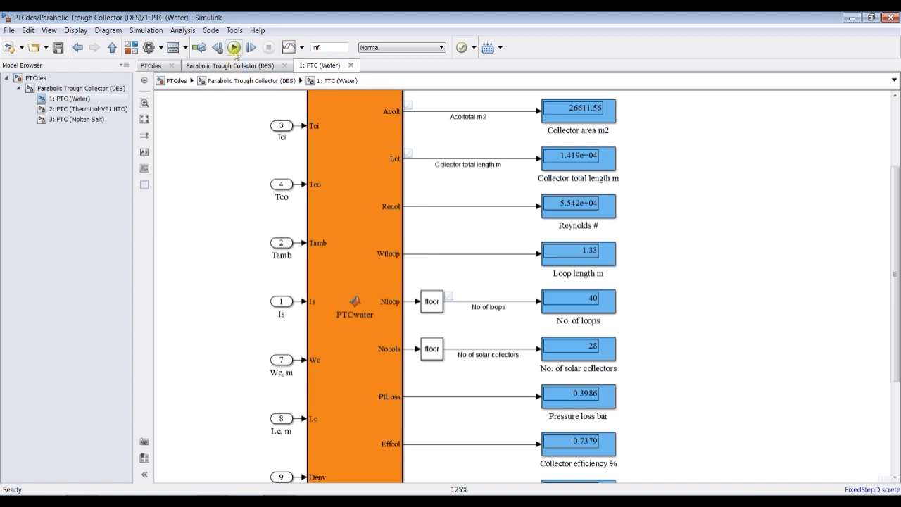
pyautogui.click(212, 501)
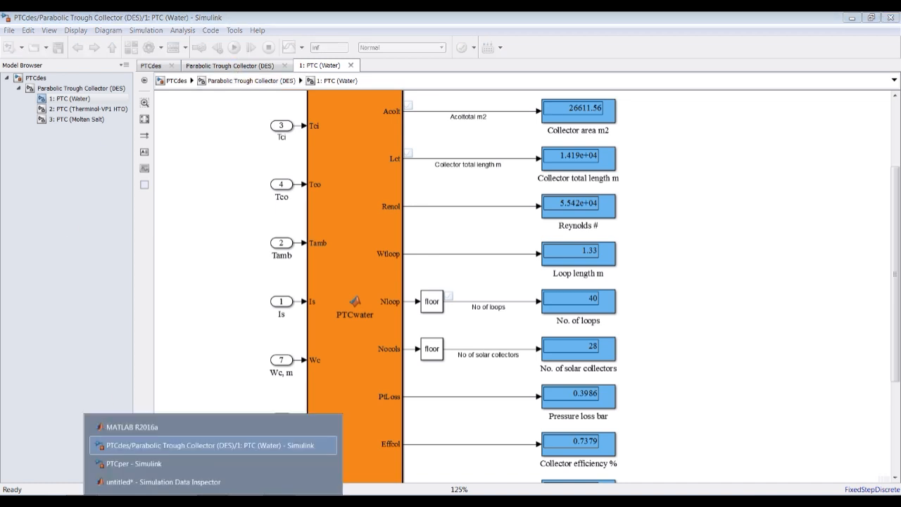
pyautogui.click(163, 482)
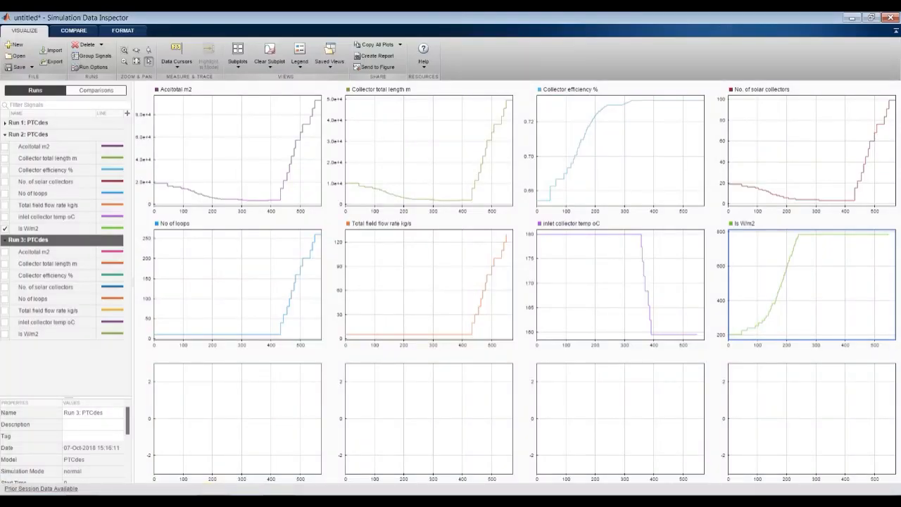
pyautogui.click(892, 21)
# - Open the Parabolic Trough Collector (DES) block parameters from the PTCdes top level and select water as the working fluid
pyautogui.click(35, 77)
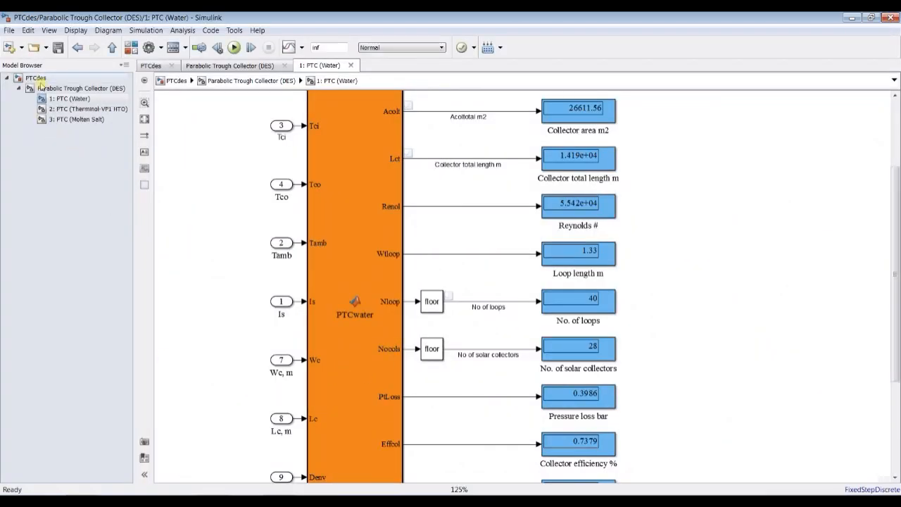
pyautogui.click(71, 89)
pyautogui.moveTo(93, 121); pyautogui.dragTo(442, 123)
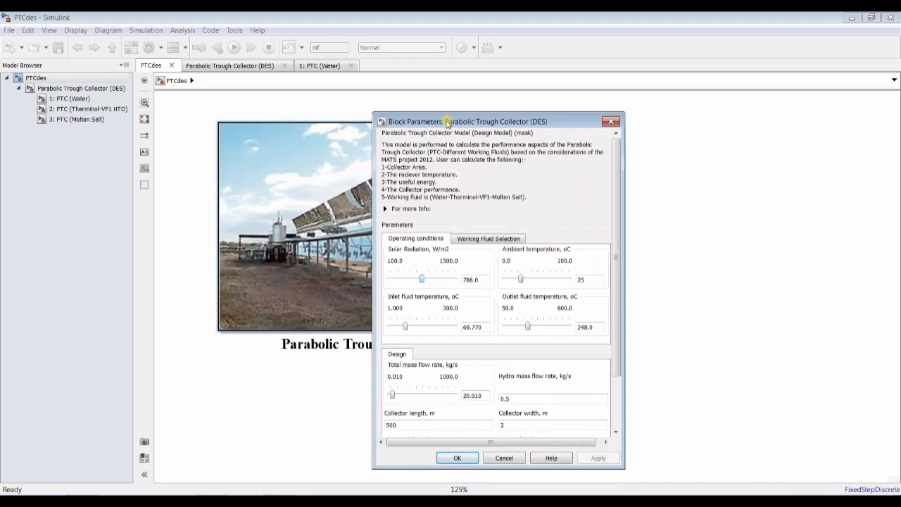
pyautogui.click(471, 240)
pyautogui.click(445, 267)
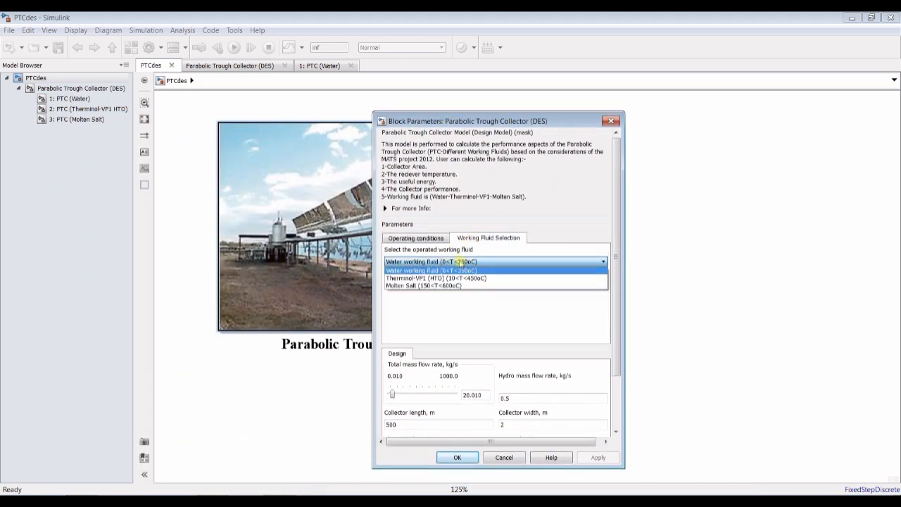
pyautogui.click(454, 271)
# - Set the outlet fluid temperature to 200 °C and the inlet fluid temperature to 50 °C in the operating conditions
pyautogui.click(417, 239)
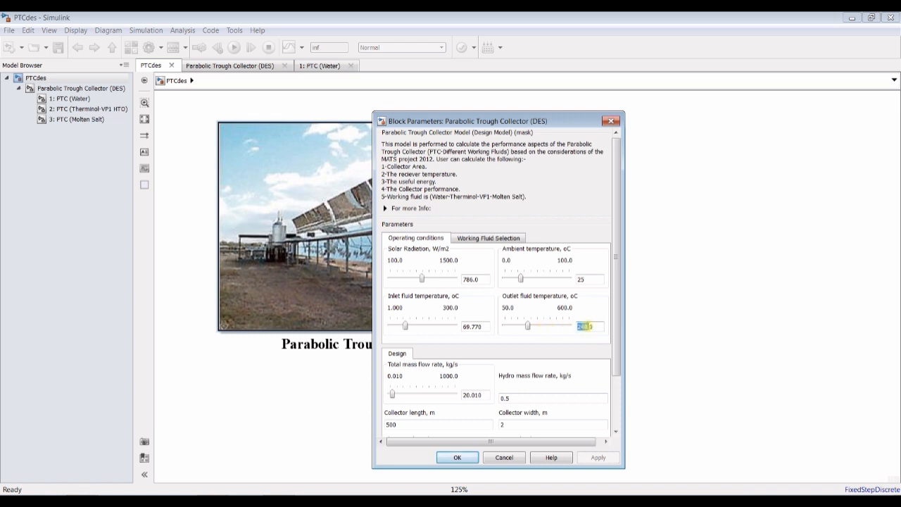
pyautogui.write('2')
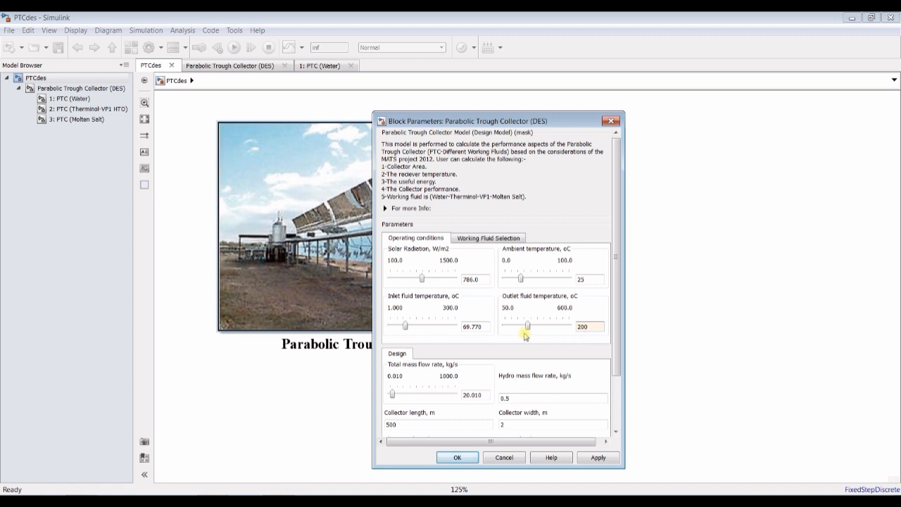
pyautogui.click(473, 326)
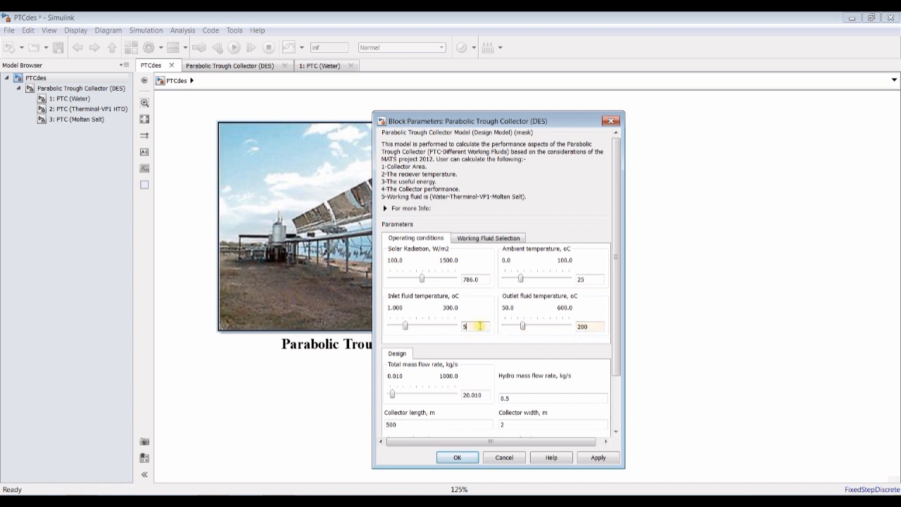
pyautogui.write('50')
# - Reduce the solar radiation to 492 W/m2 and apply the block parameters
pyautogui.click(470, 279)
pyautogui.moveTo(422, 281); pyautogui.dragTo(416, 282)
pyautogui.click(590, 458)
# - Run the simulation, open the PTC (Water) subsystem and place the block parameters dialog clear of the result displays
pyautogui.click(220, 15)
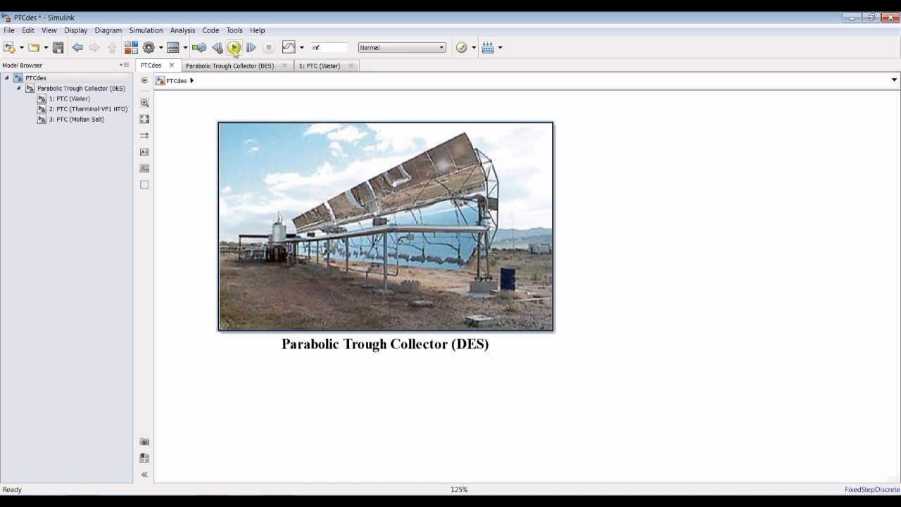
pyautogui.click(70, 98)
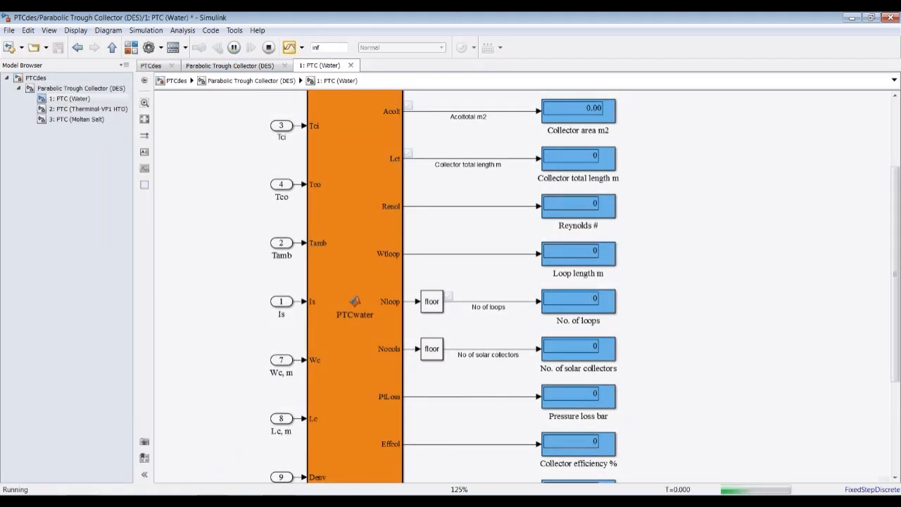
pyautogui.click(213, 503)
pyautogui.click(243, 484)
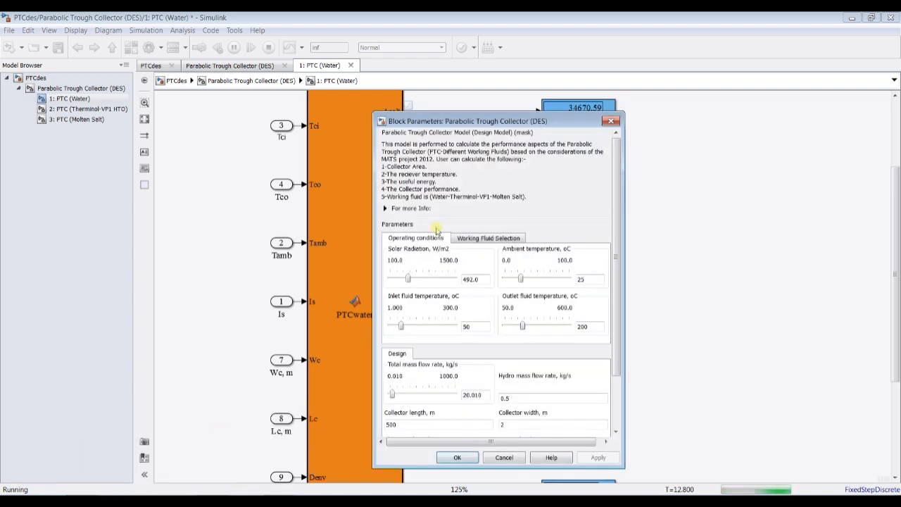
pyautogui.moveTo(481, 118); pyautogui.dragTo(143, 115)
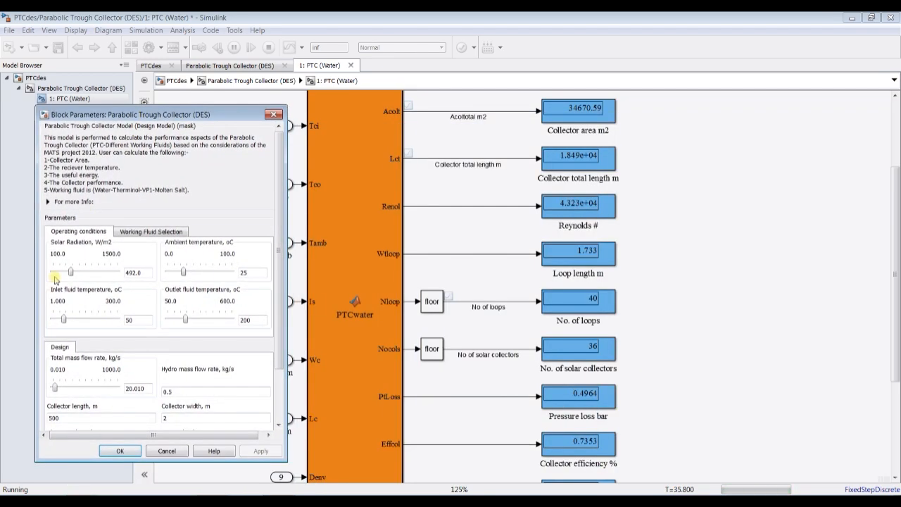
# - Raise the solar radiation gradually to 1010 W/m2 while the simulation runs
pyautogui.moveTo(71, 275); pyautogui.dragTo(73, 275)
pyautogui.press('Right')
pyautogui.press('Right')
pyautogui.press('Right')
pyautogui.press('Right')
pyautogui.press('Right')
pyautogui.press('Right')
pyautogui.press('Right')
pyautogui.press('Right')
pyautogui.press('Right')
pyautogui.press('Right')
pyautogui.press('Right')
pyautogui.press('Right')
pyautogui.press('Right')
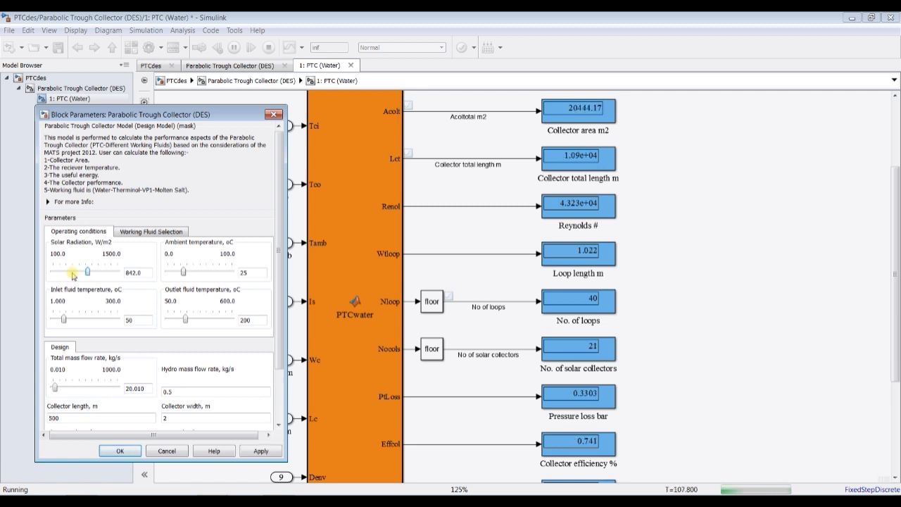
pyautogui.press('Right')
pyautogui.press('Right')
pyautogui.press('Right')
pyautogui.press('Right')
pyautogui.press('Right')
pyautogui.press('Right')
pyautogui.press('Right')
pyautogui.press('Right')
pyautogui.press('Right')
pyautogui.press('Right')
pyautogui.press('Right')
pyautogui.press('Right')
pyautogui.press('Right')
pyautogui.press('Right')
pyautogui.press('Left')
pyautogui.press('Left')
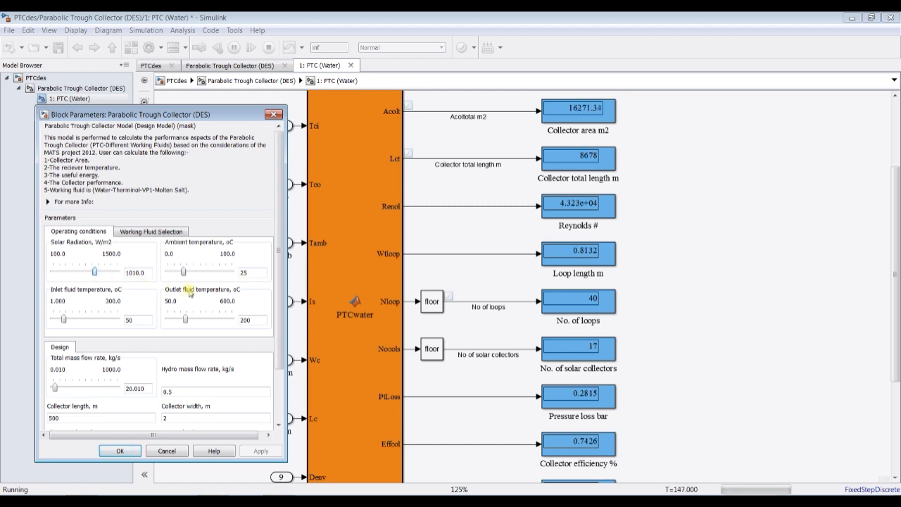
# - Raise the outlet fluid temperature gradually to 286.5 °C while the simulation runs
pyautogui.click(186, 321)
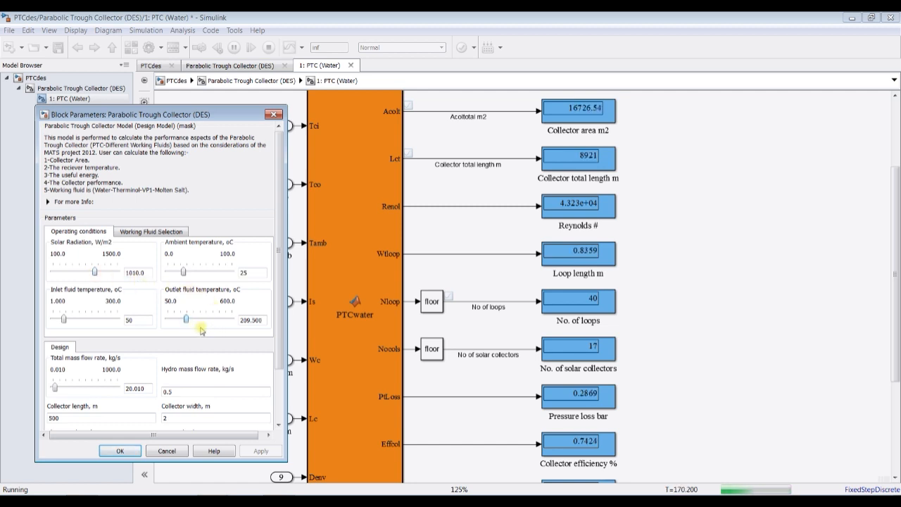
pyautogui.press('Right')
pyautogui.press('Right')
pyautogui.press('Right')
pyautogui.press('Right')
pyautogui.press('Right')
pyautogui.press('Right')
pyautogui.press('Right')
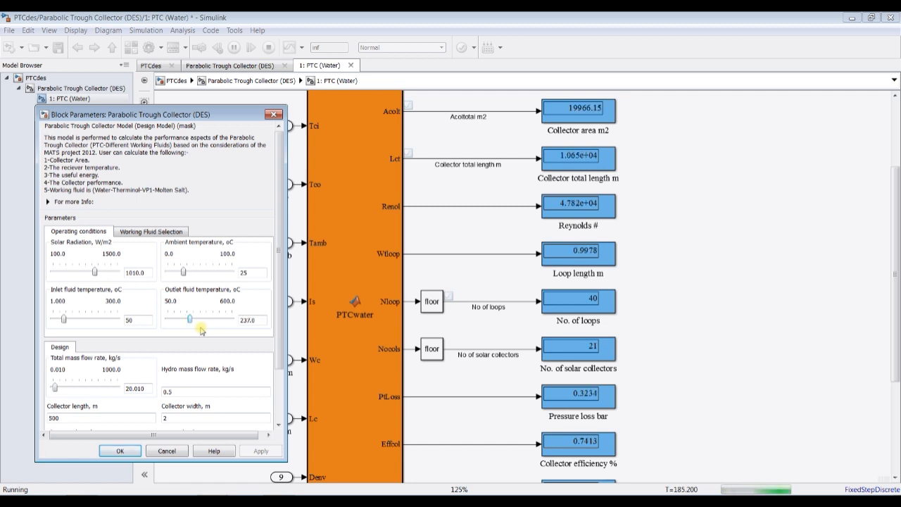
pyautogui.press('Right')
pyautogui.press('Right')
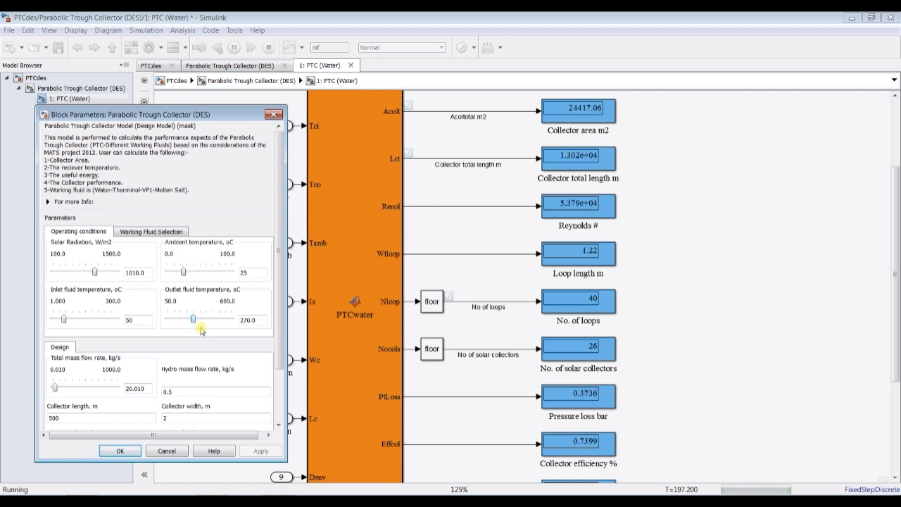
pyautogui.press('Right')
pyautogui.press('Right')
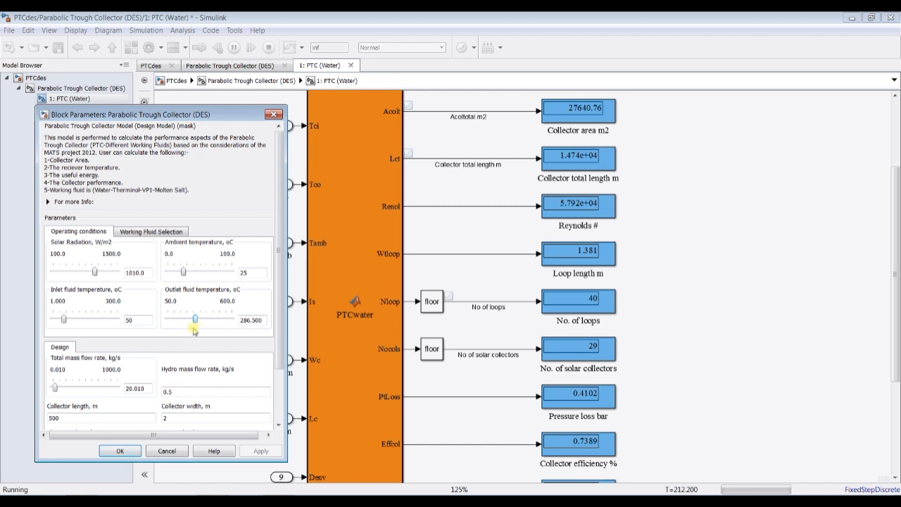
# - Raise the inlet fluid temperature gradually to 93.69 °C while the simulation runs
pyautogui.moveTo(64, 318); pyautogui.dragTo(65, 318)
pyautogui.press('Right')
pyautogui.press('Right')
pyautogui.press('Right')
pyautogui.press('Right')
pyautogui.press('Right')
pyautogui.press('Right')
pyautogui.press('Right')
pyautogui.press('Right')
pyautogui.press('Right')
pyautogui.press('Right')
pyautogui.press('Right')
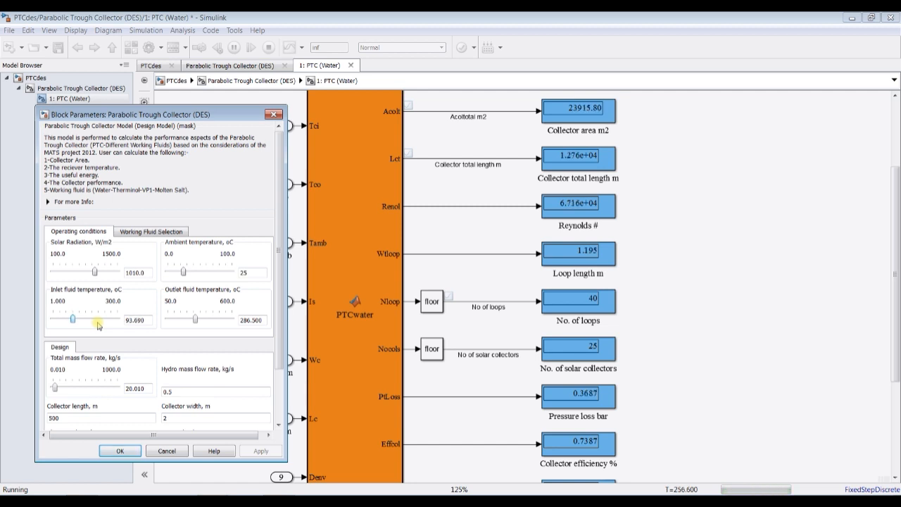
# - Raise the inlet fluid temperature gradually to 114.62 °C while the simulation runs
pyautogui.press('Right')
pyautogui.press('Right')
pyautogui.press('Right')
pyautogui.press('Right')
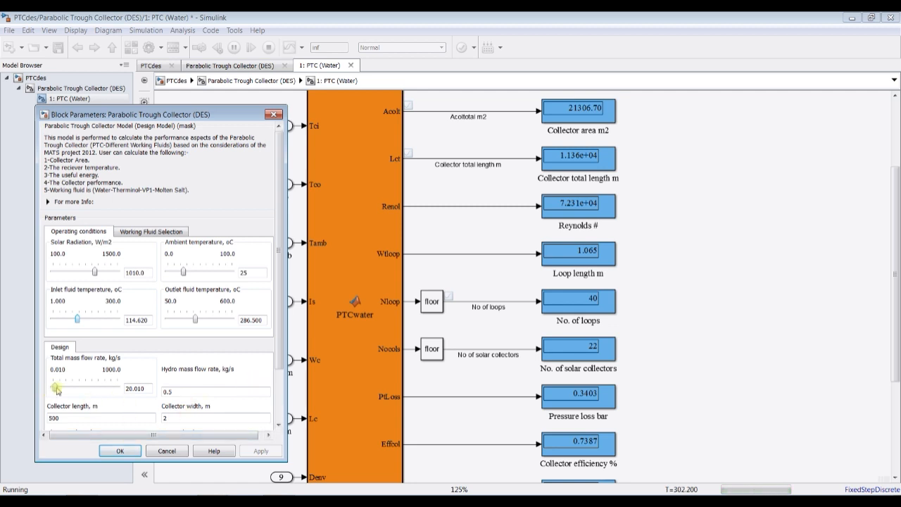
# - Raise the total mass flow rate gradually past 120 kg/s, accept the block parameters and stop the simulation
pyautogui.moveTo(56, 389); pyautogui.dragTo(87, 394)
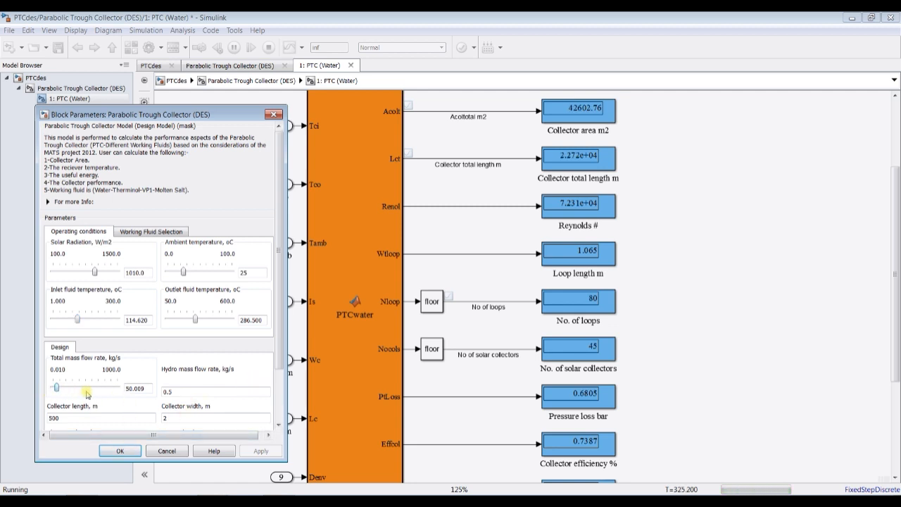
pyautogui.press('Right')
pyautogui.press('Right')
pyautogui.press('Right')
pyautogui.press('Right')
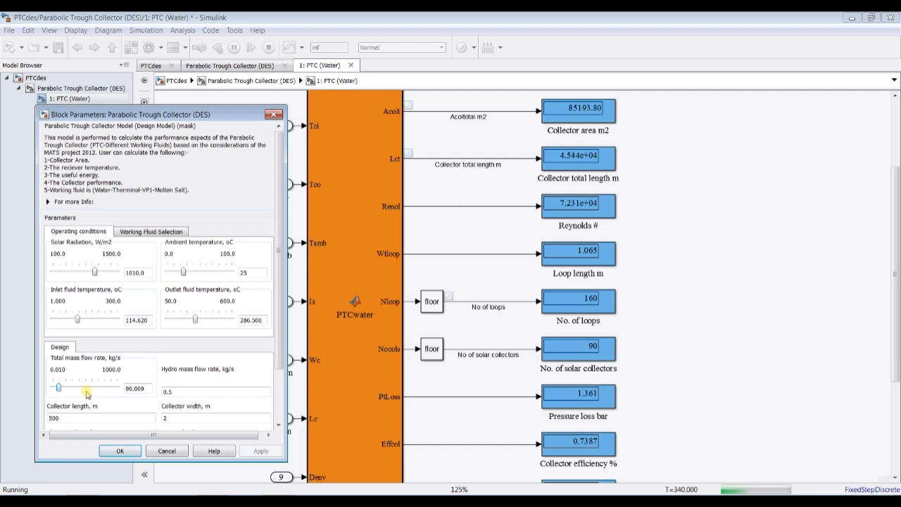
pyautogui.press('Right')
pyautogui.press('Right')
pyautogui.press('Right')
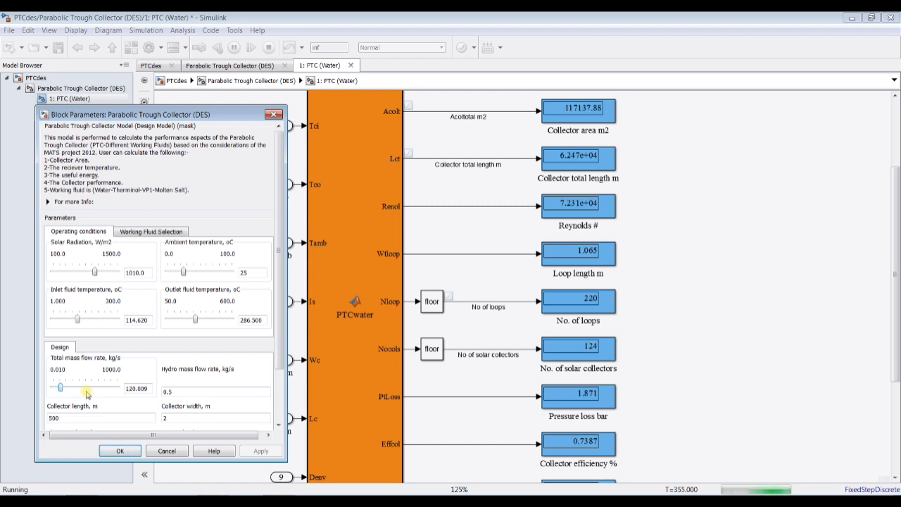
pyautogui.click(120, 450)
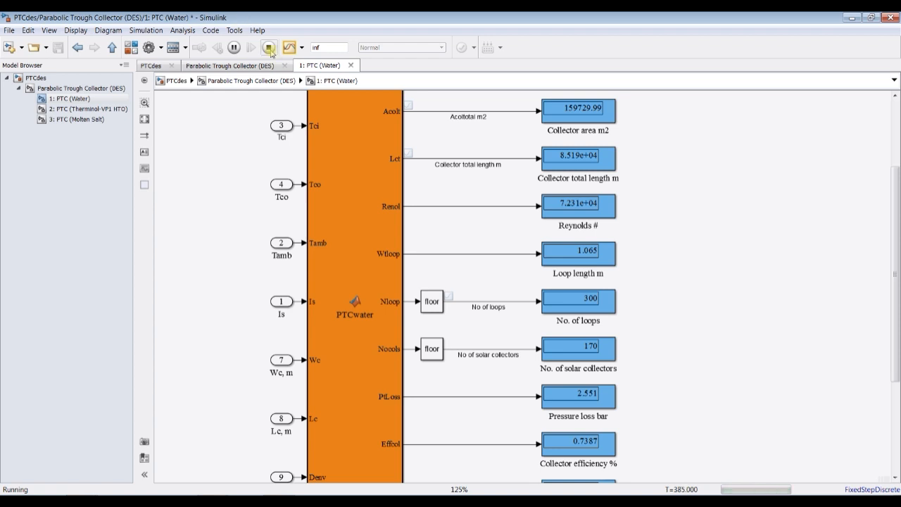
pyautogui.click(268, 48)
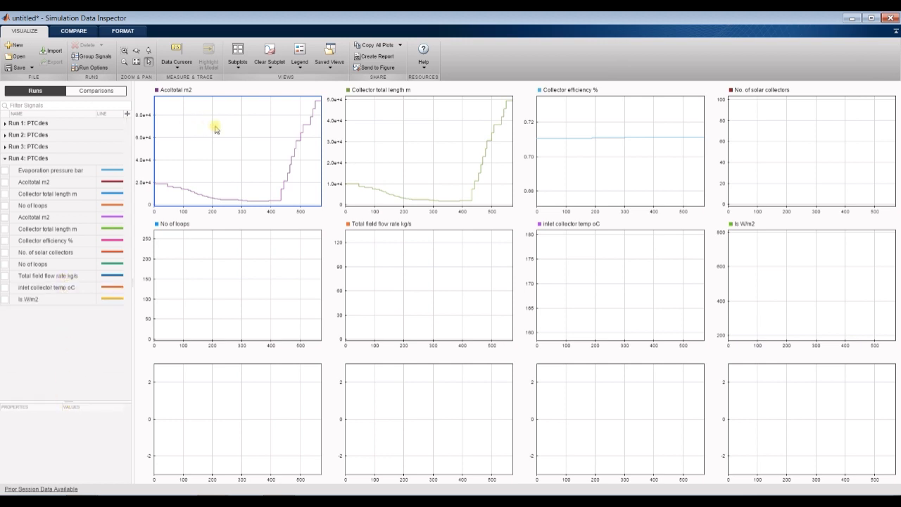
# - Overlay Run 4's Acoltotal m2 and Collector total length m signals on their matching subplots in the Simulation Data Inspector
pyautogui.click(5, 183)
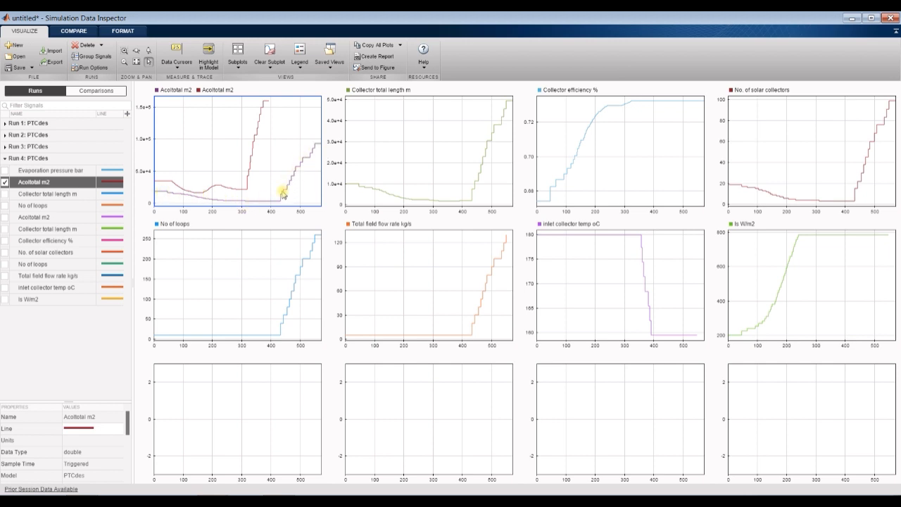
pyautogui.click(423, 126)
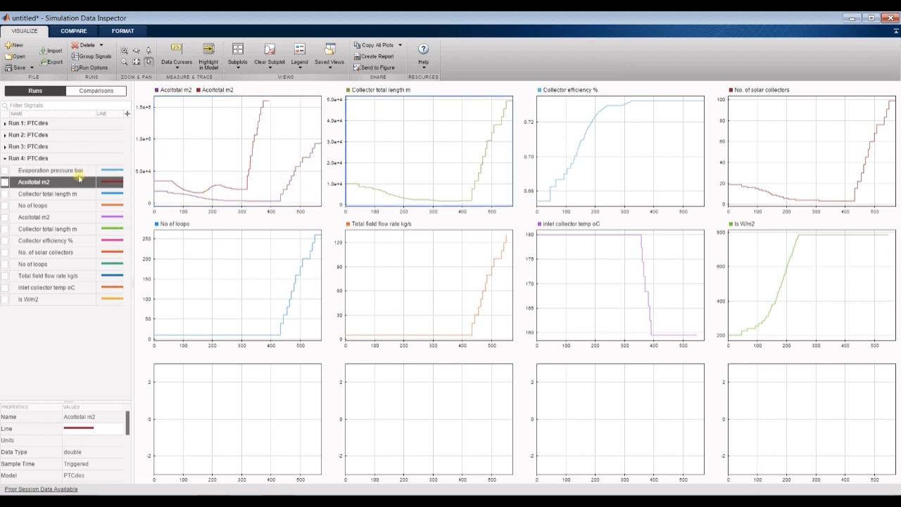
pyautogui.click(6, 194)
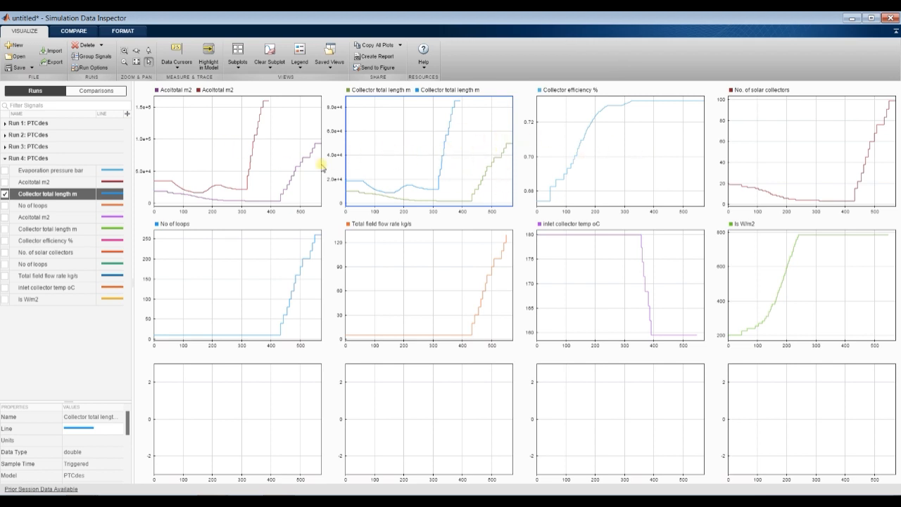
# - Overlay Run 4's No. of solar collectors and No of loops signals on their matching subplots and close the Simulation Data Inspector
pyautogui.click(636, 154)
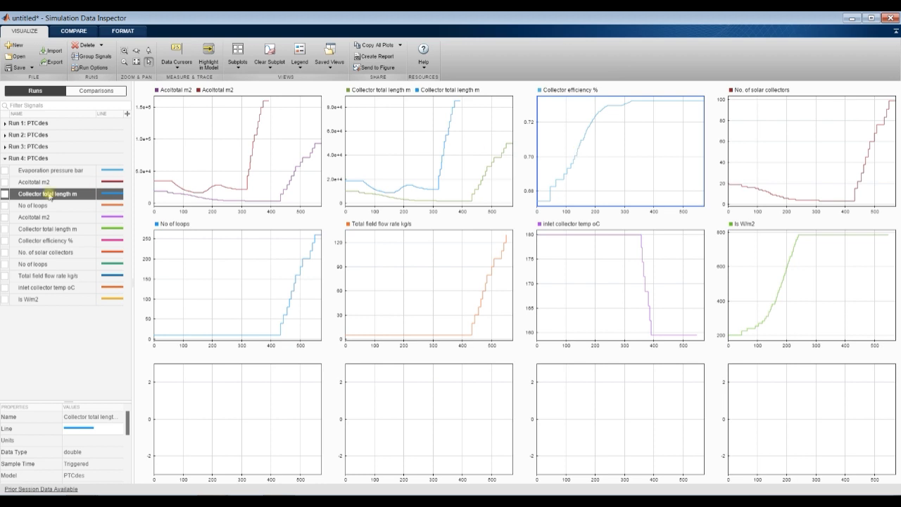
pyautogui.click(807, 147)
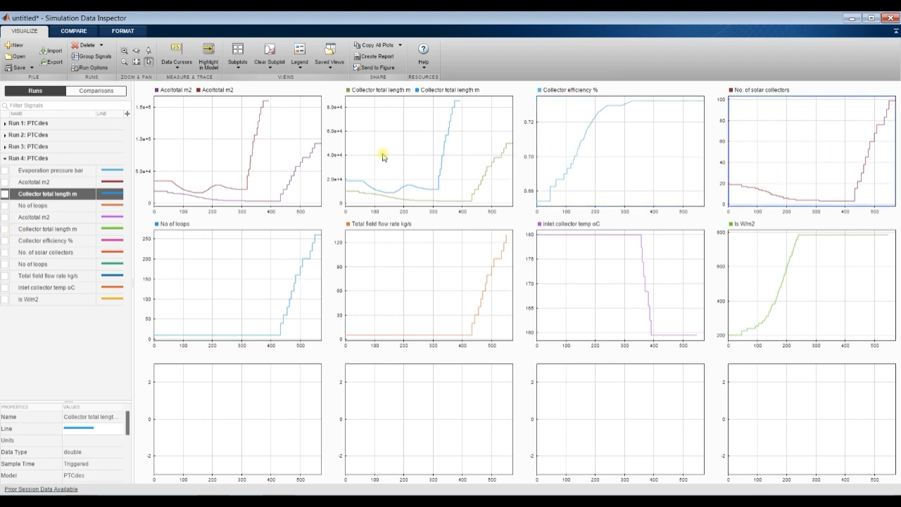
pyautogui.click(6, 253)
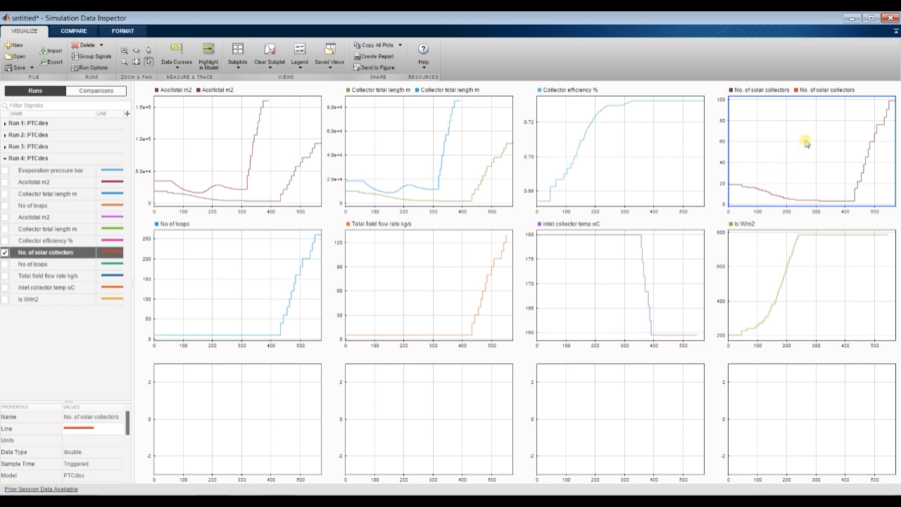
pyautogui.click(239, 283)
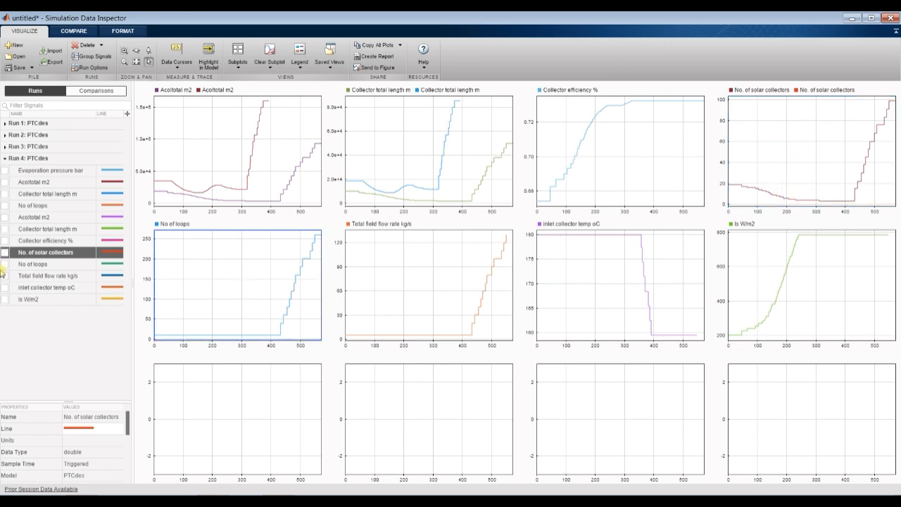
pyautogui.click(6, 264)
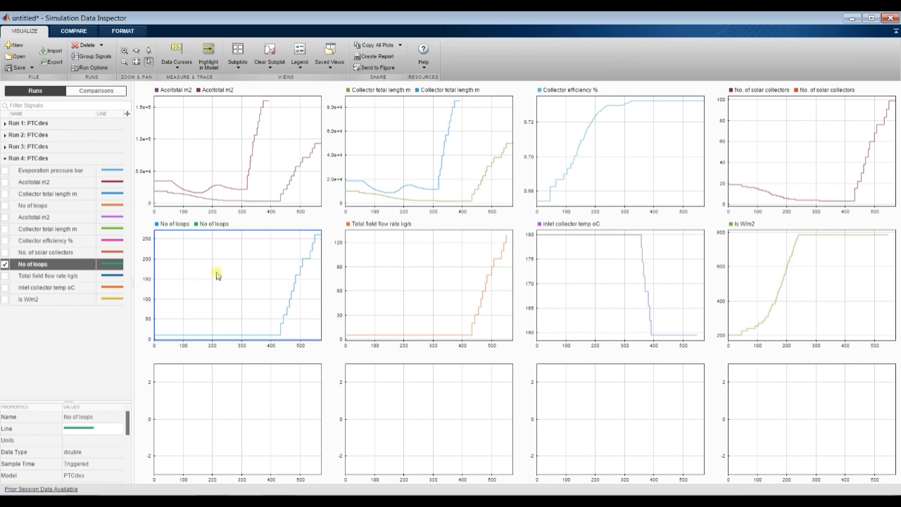
pyautogui.click(445, 280)
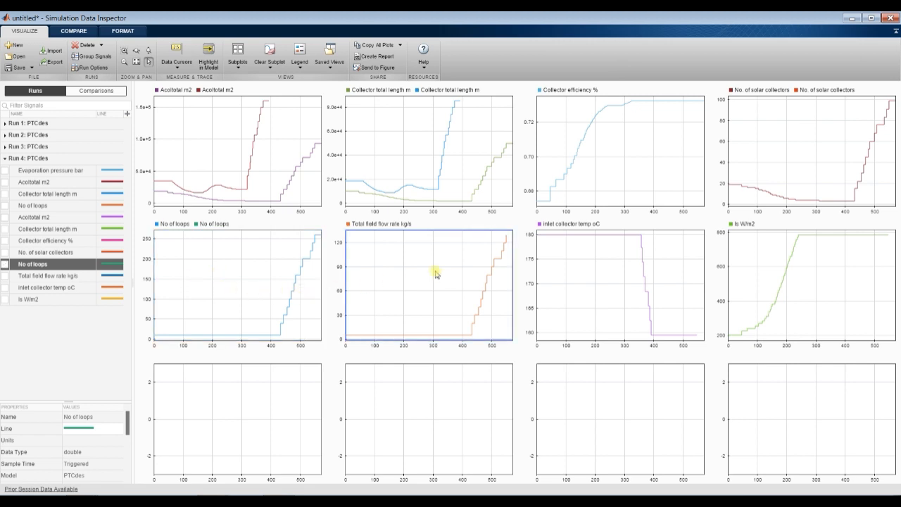
pyautogui.click(890, 18)
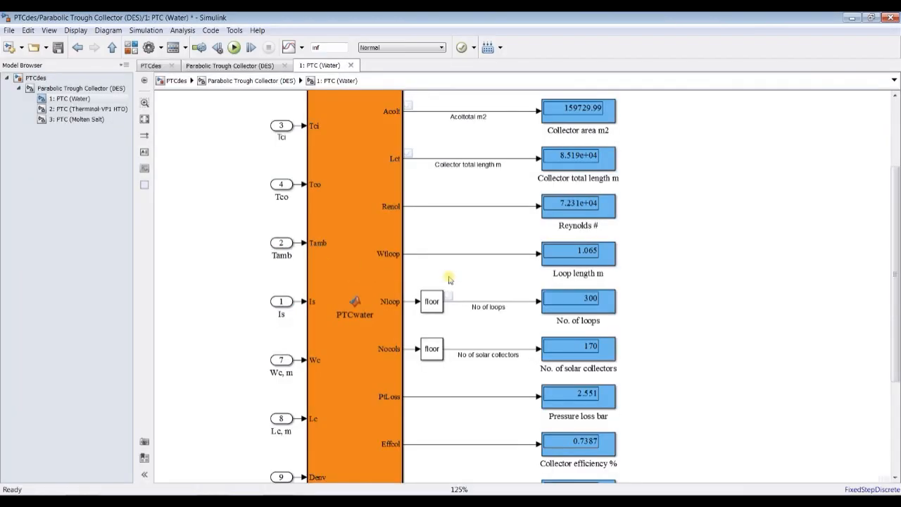
# - Enable data logging on the No of solar collectors signal and close the PTCdes model
pyautogui.click(451, 351)
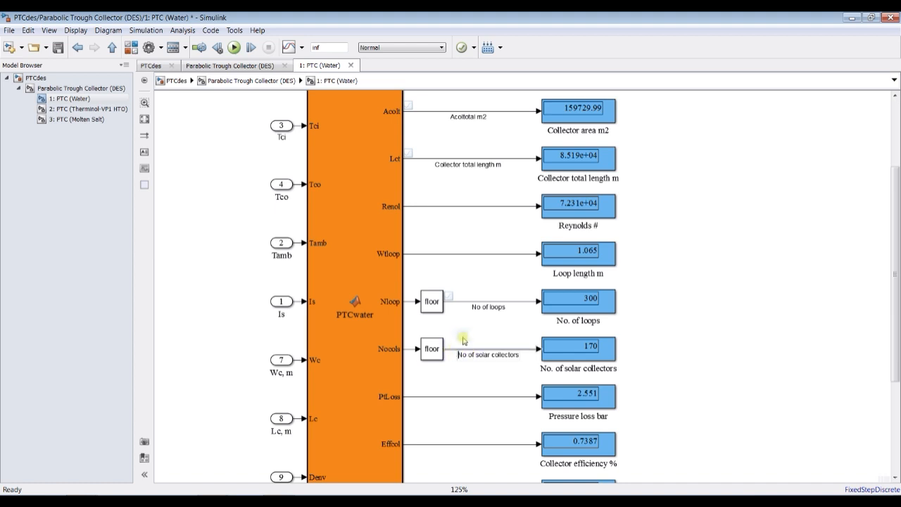
pyautogui.click(474, 329)
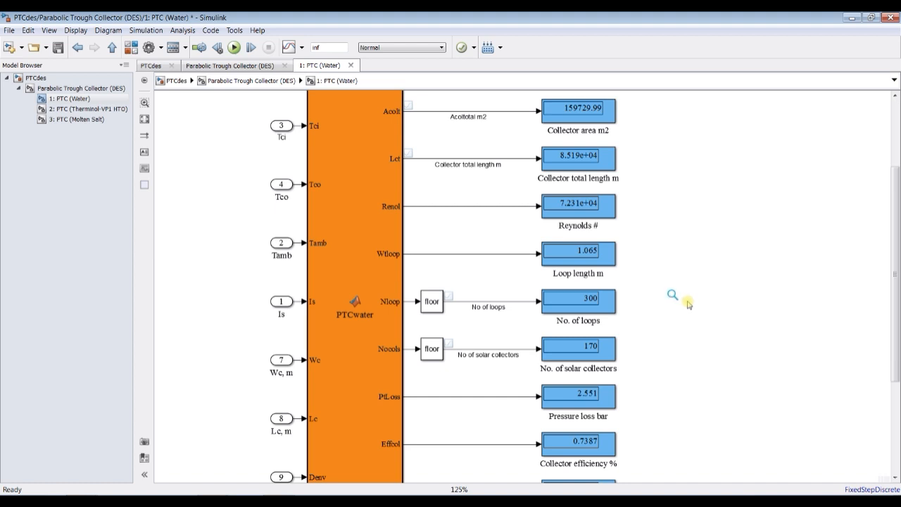
pyautogui.click(283, 183)
pyautogui.click(890, 17)
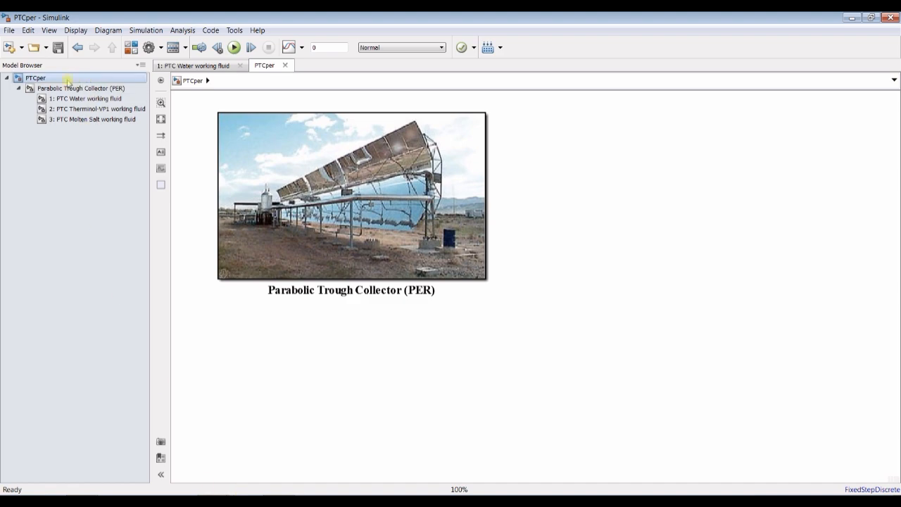
# - Open the block parameters of the Parabolic Trough Collector (PER) block in PTCper and move the dialog clear of the model tree
pyautogui.doubleClick(280, 140)
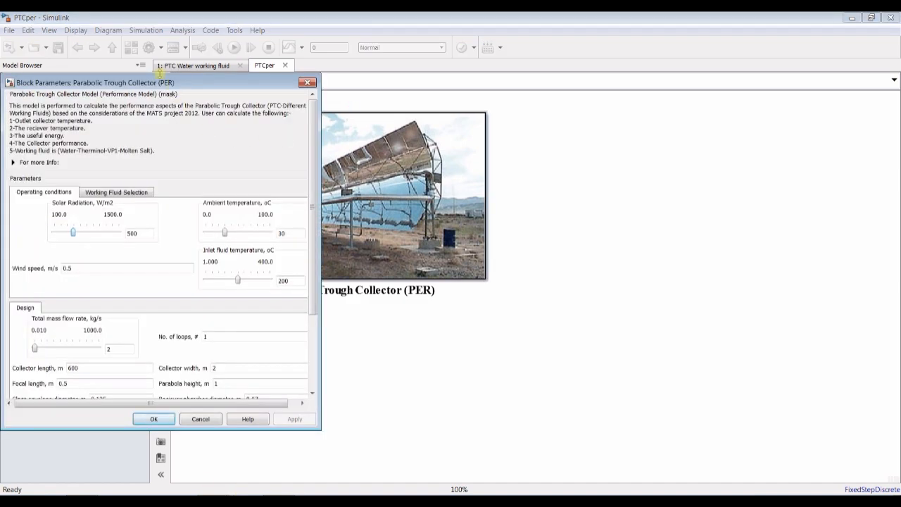
pyautogui.moveTo(168, 85); pyautogui.dragTo(598, 53)
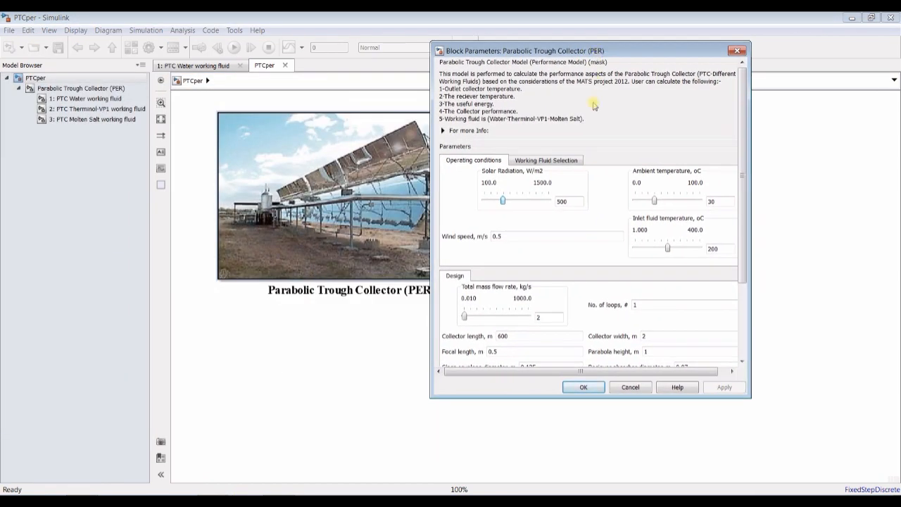
# - Open the Parabolic Trough Collector (PER) subsystem fitted to the view, and go into its 1: PTC Water working fluid subsystem
pyautogui.click(90, 88)
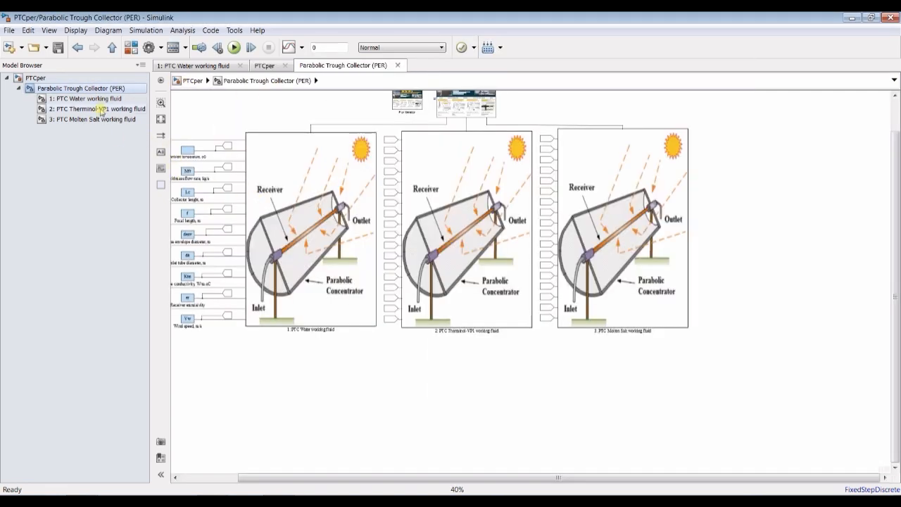
pyautogui.click(160, 120)
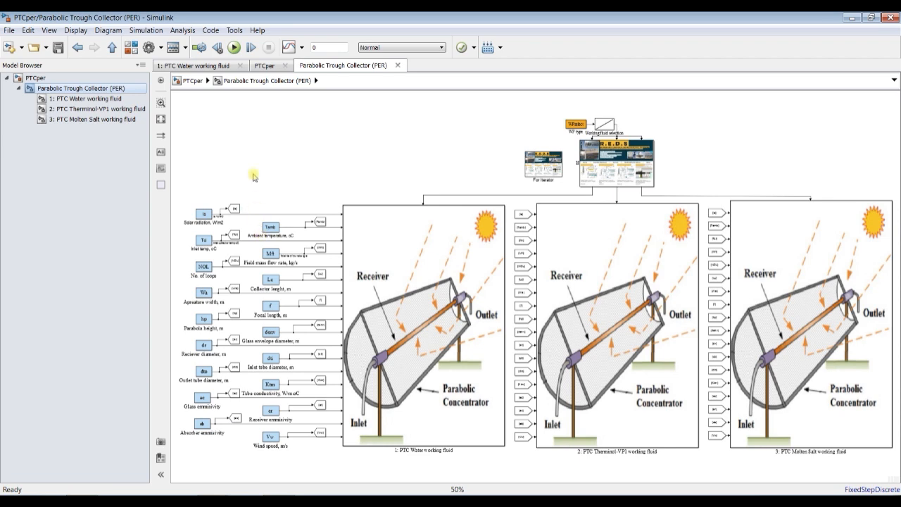
pyautogui.click(94, 100)
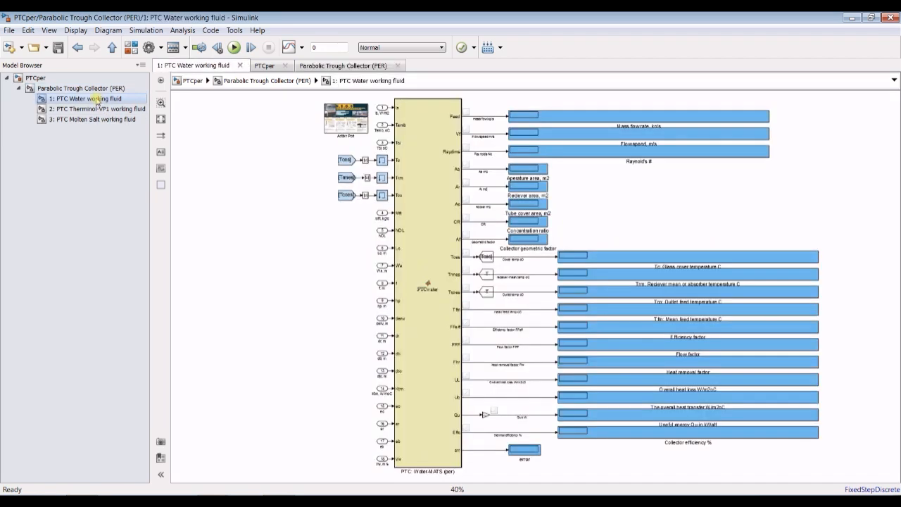
# - Examine the PTCwater block's outputs from mass flow, flow speed and Raynolds number through the area, concentration ratio and geometric factor signals
pyautogui.scroll(4, 583, 128)
pyautogui.scroll(-1, 583, 127)
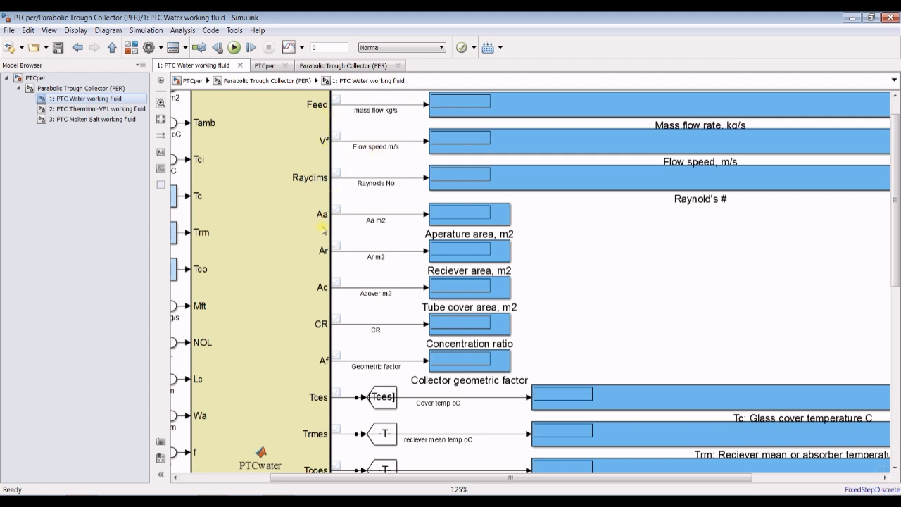
pyautogui.scroll(-1, 258, 224)
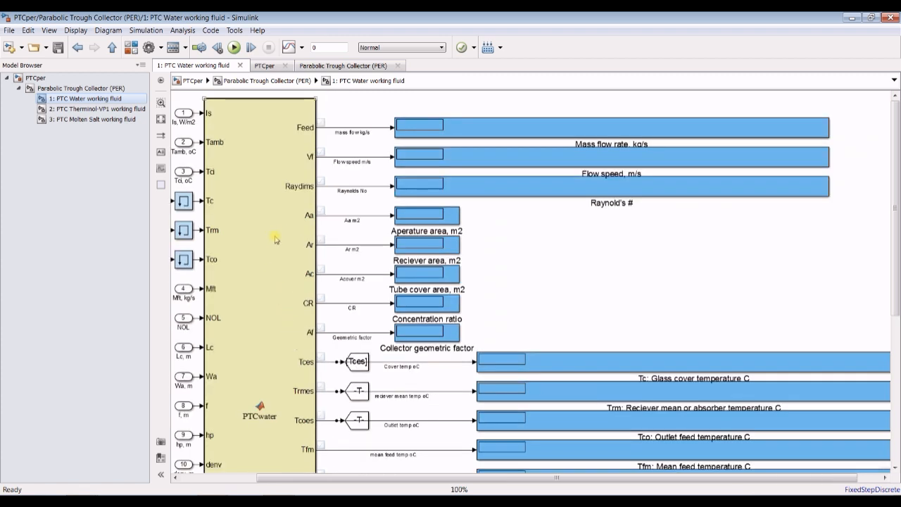
pyautogui.scroll(2, 310, 220)
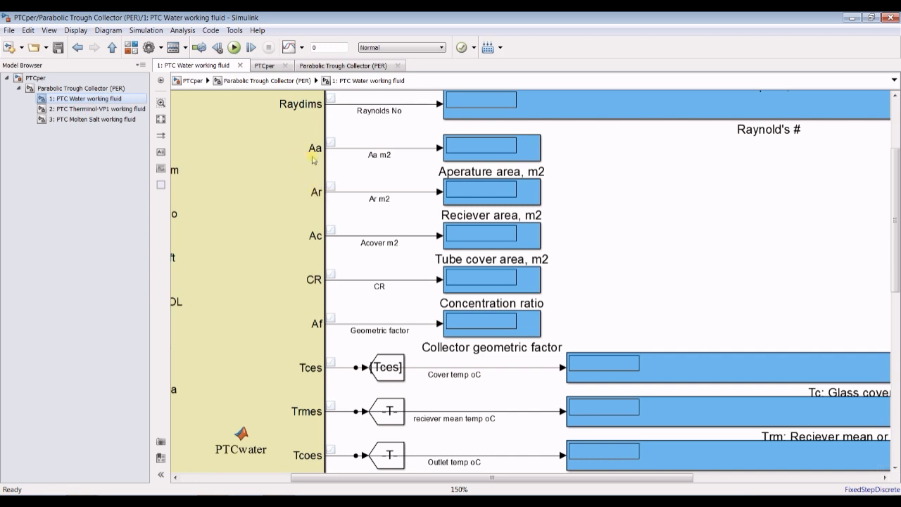
pyautogui.scroll(1, 289, 328)
pyautogui.scroll(-2, 276, 243)
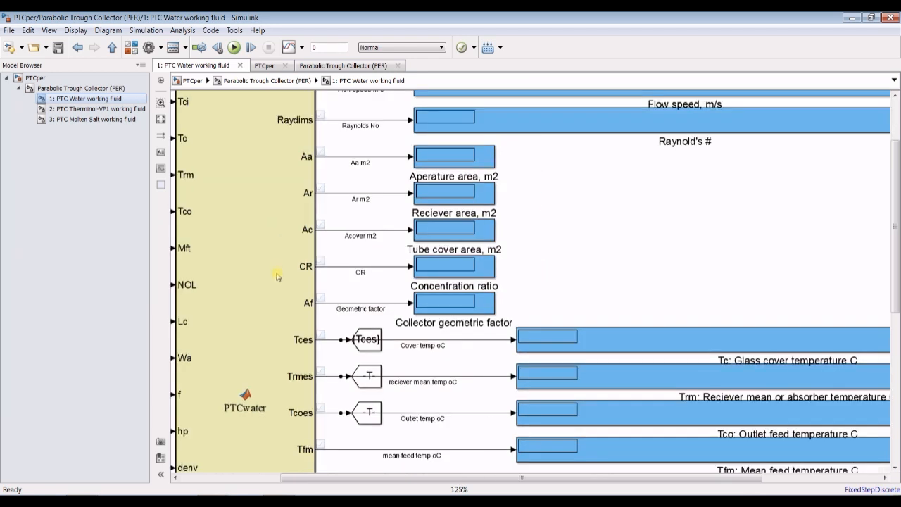
pyautogui.scroll(-4, 266, 143)
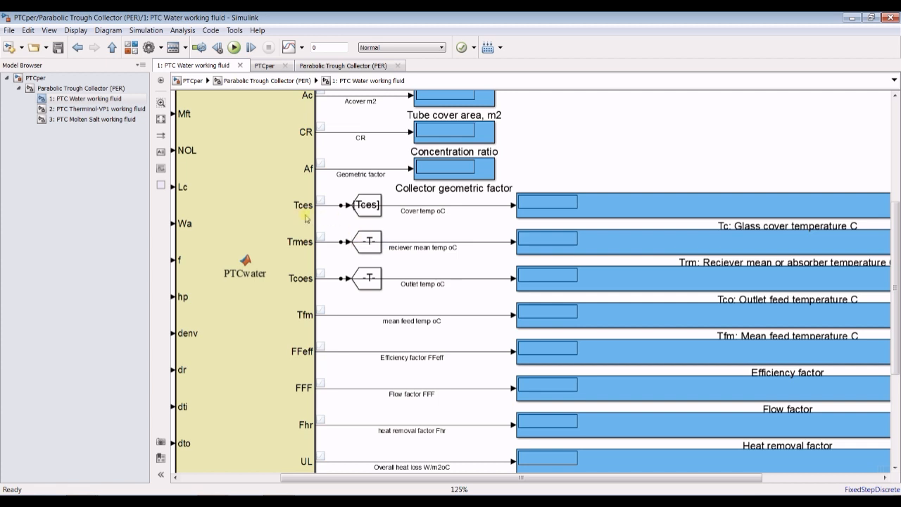
# - Examine the PTCwater block's remaining outputs: cover, receiver, outlet and mean feed temperatures, efficiency and flow factors, heat loss, useful energy and thermal efficiency
pyautogui.scroll(3, 299, 213)
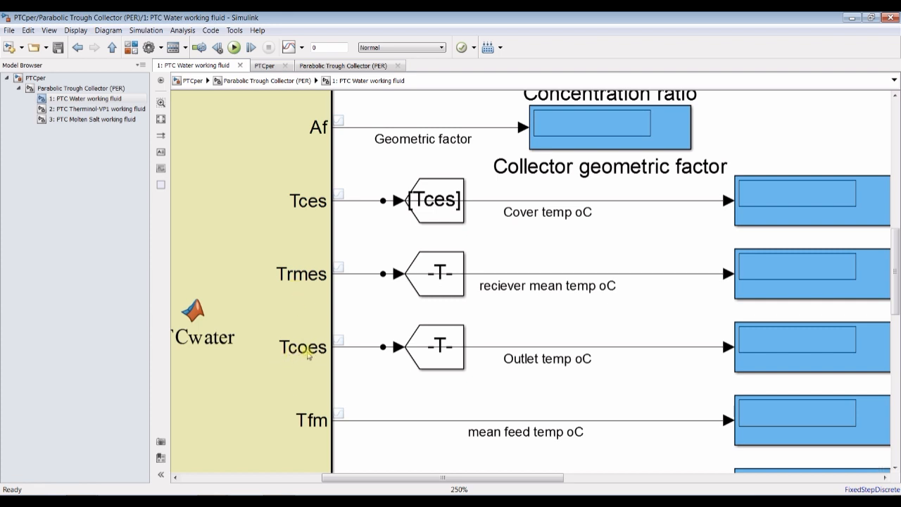
pyautogui.scroll(-4, 294, 360)
pyautogui.scroll(5, 310, 431)
pyautogui.scroll(1, 301, 373)
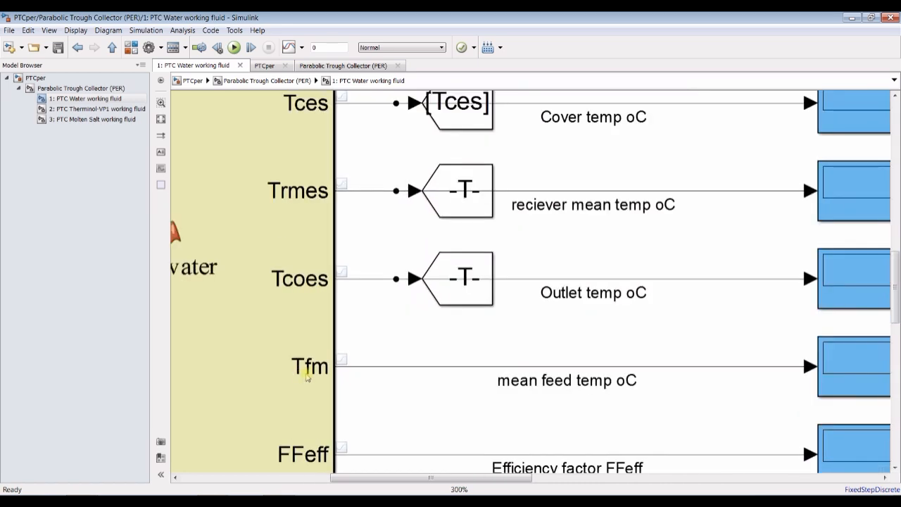
pyautogui.scroll(-1, 307, 376)
pyautogui.scroll(-2, 307, 377)
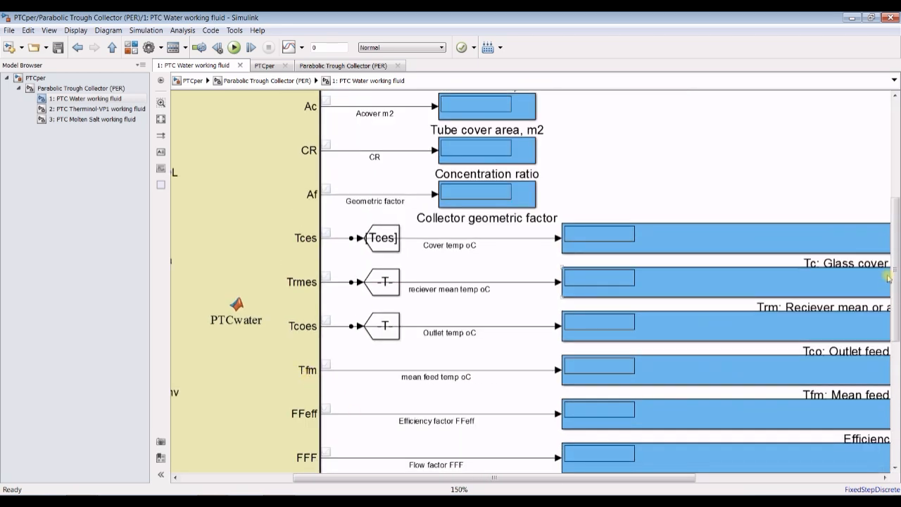
pyautogui.moveTo(895, 277); pyautogui.dragTo(896, 329)
pyautogui.scroll(3, 315, 238)
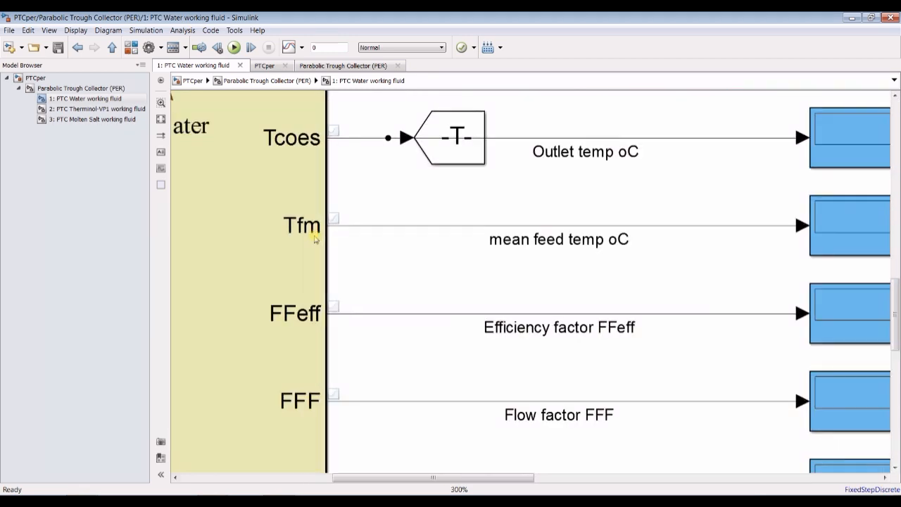
pyautogui.scroll(-3, 315, 238)
pyautogui.scroll(1, 282, 294)
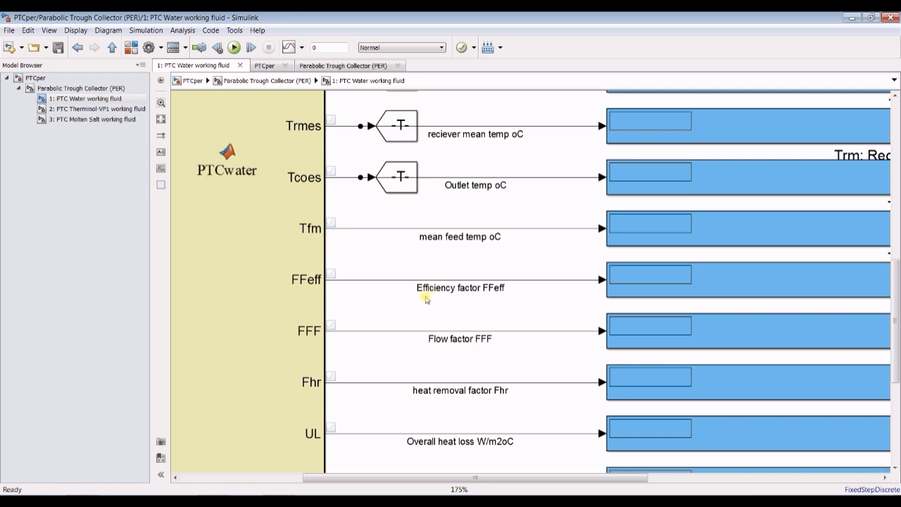
pyautogui.moveTo(893, 308); pyautogui.dragTo(894, 370)
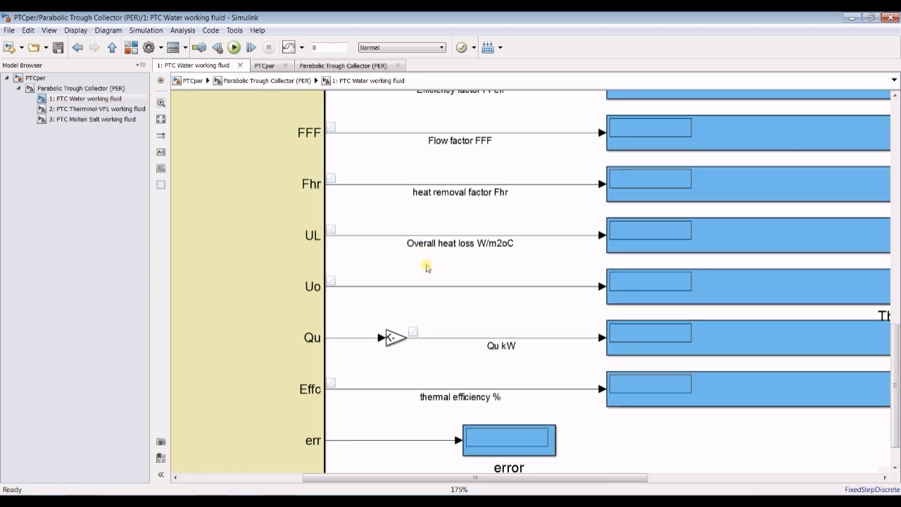
# - Examine the PTCwater block's useful energy, thermal efficiency and error outputs, and look back over the whole set of output displays
pyautogui.scroll(5, 488, 366)
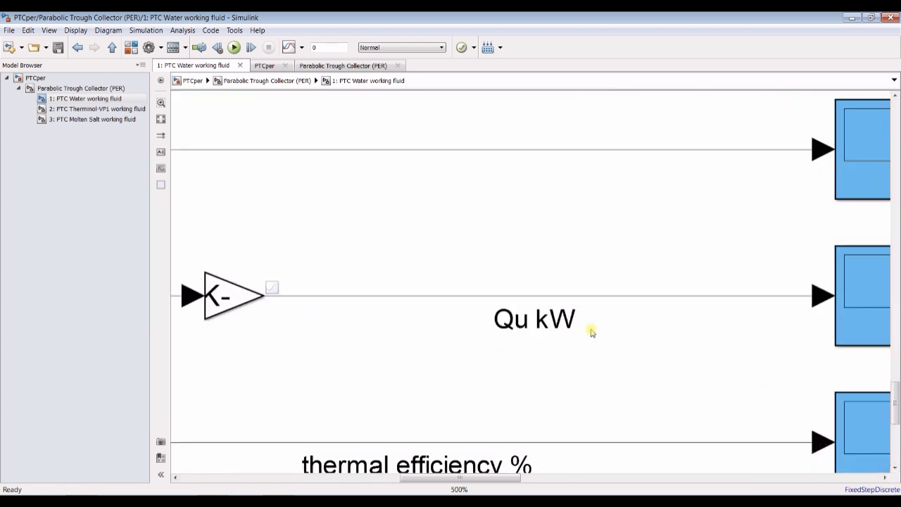
pyautogui.scroll(-5, 493, 320)
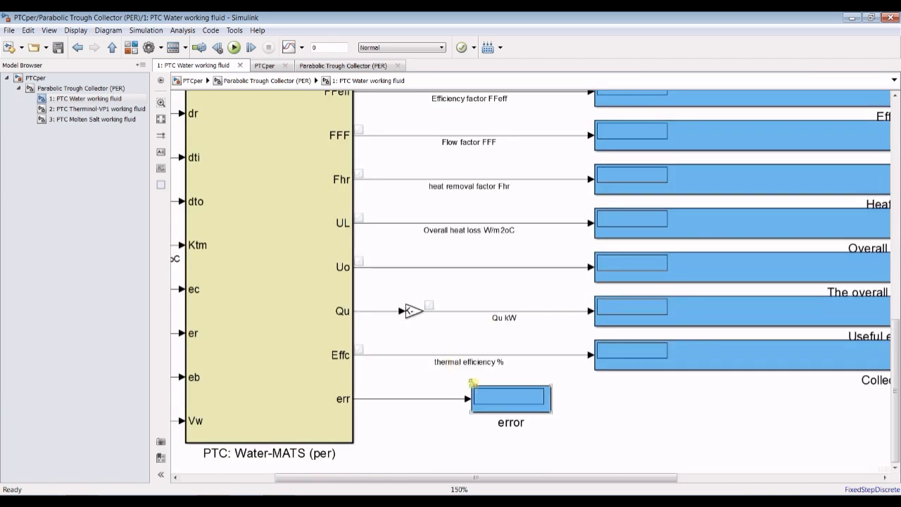
pyautogui.scroll(-2, 535, 418)
pyautogui.scroll(3, 508, 454)
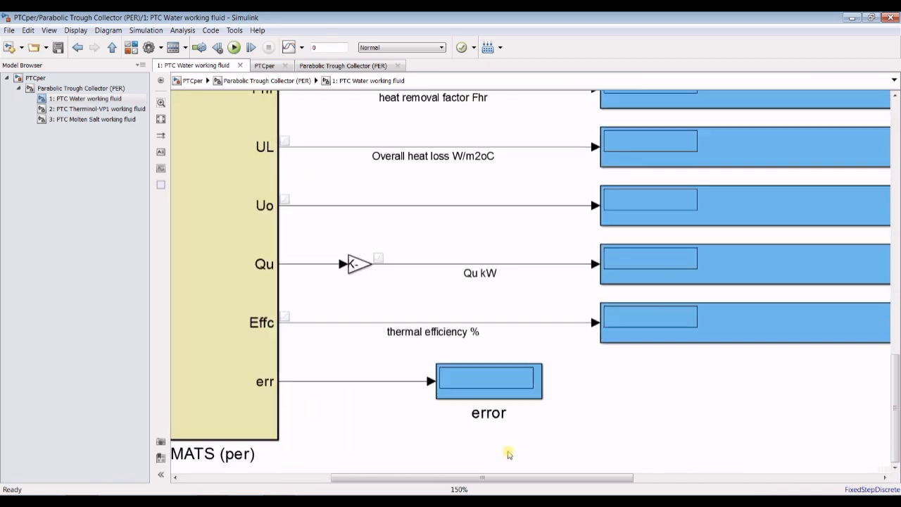
pyautogui.scroll(2, 437, 420)
pyautogui.click(544, 362)
pyautogui.scroll(-4, 536, 357)
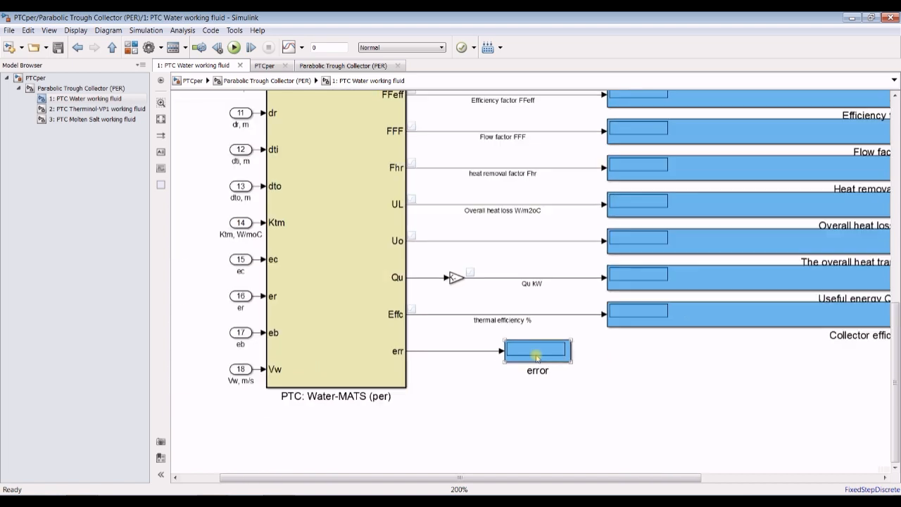
pyautogui.scroll(-4, 537, 358)
pyautogui.scroll(2, 778, 327)
pyautogui.moveTo(894, 339); pyautogui.dragTo(896, 211)
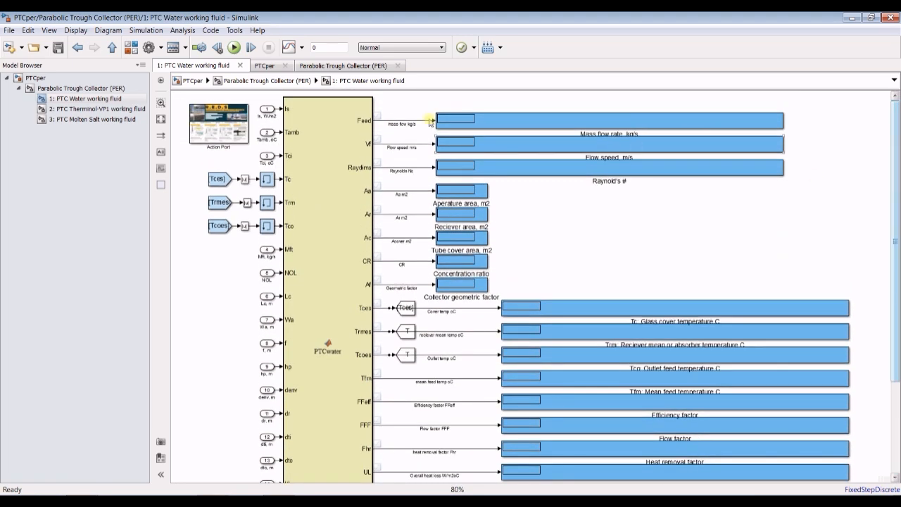
# - Return to the top level of the PTCper model and set the simulation stop time to inf
pyautogui.click(68, 87)
pyautogui.click(35, 77)
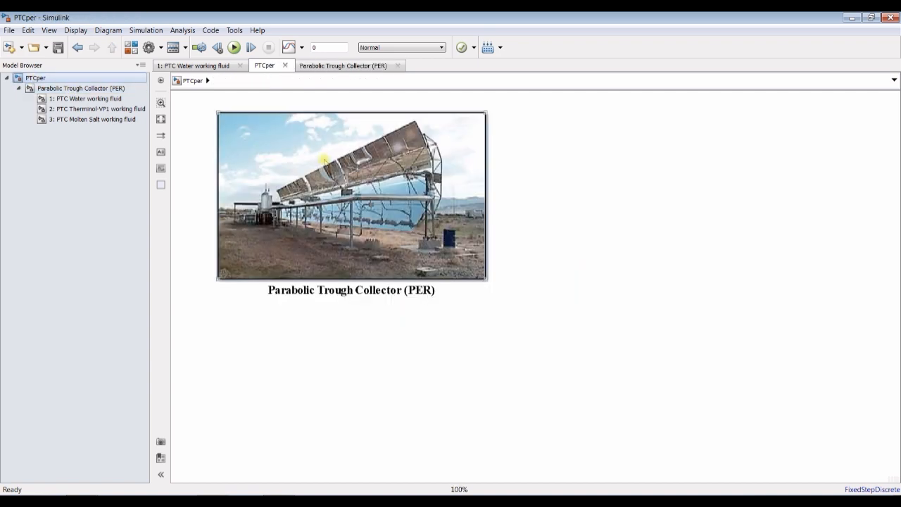
pyautogui.doubleClick(323, 160)
pyautogui.moveTo(567, 50); pyautogui.dragTo(525, 98)
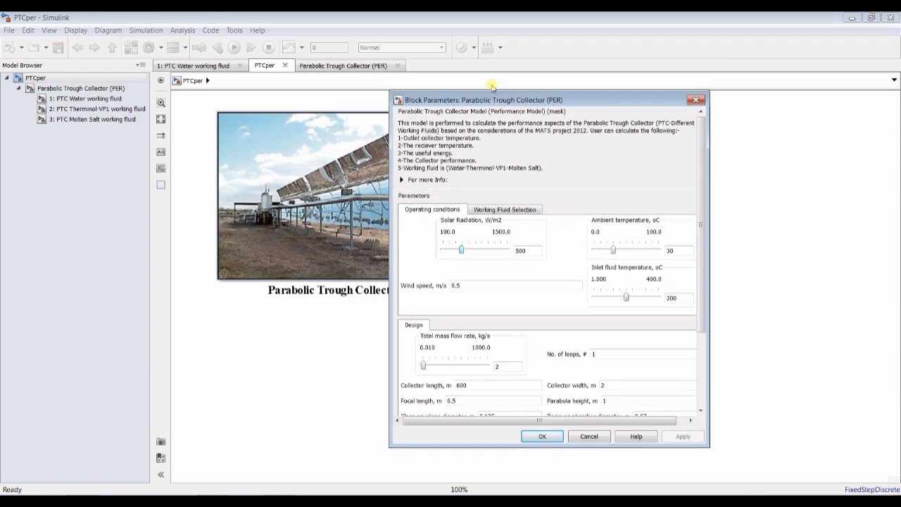
pyautogui.click(322, 30)
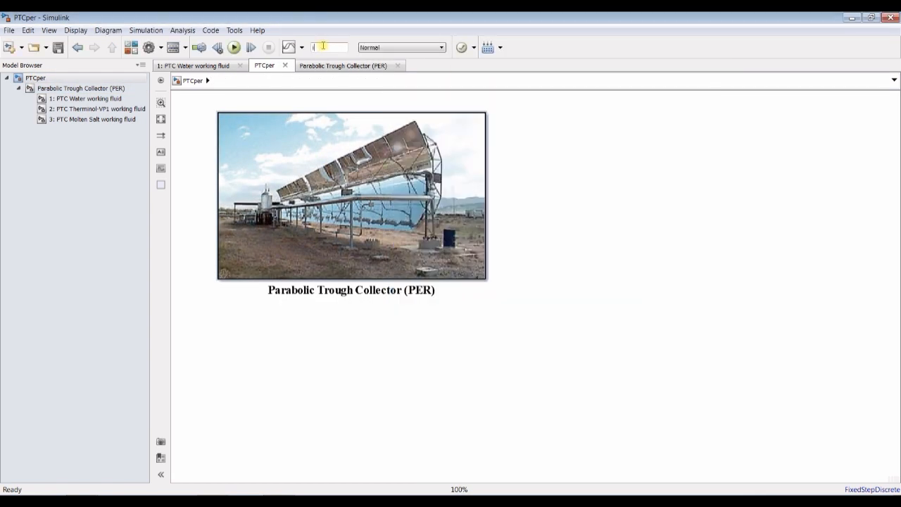
pyautogui.click(565, 140)
# - In the Parabolic Trough Collector (PER) block parameters, choose Therminol-VP1 (HTO) as the operated working fluid
pyautogui.doubleClick(364, 136)
pyautogui.click(483, 212)
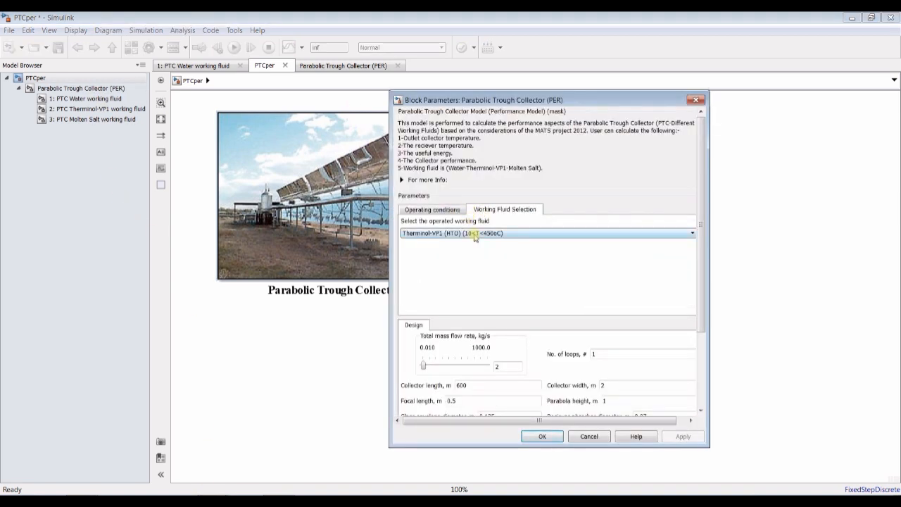
pyautogui.click(474, 235)
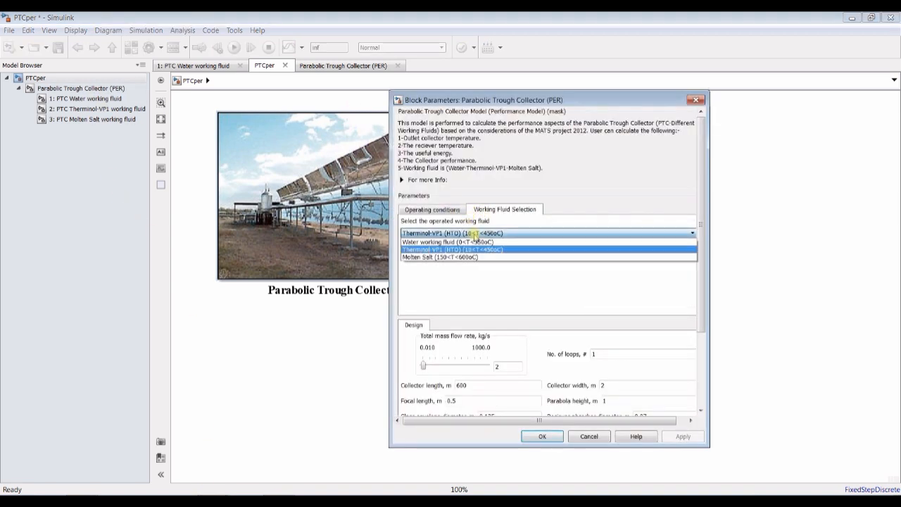
pyautogui.click(438, 248)
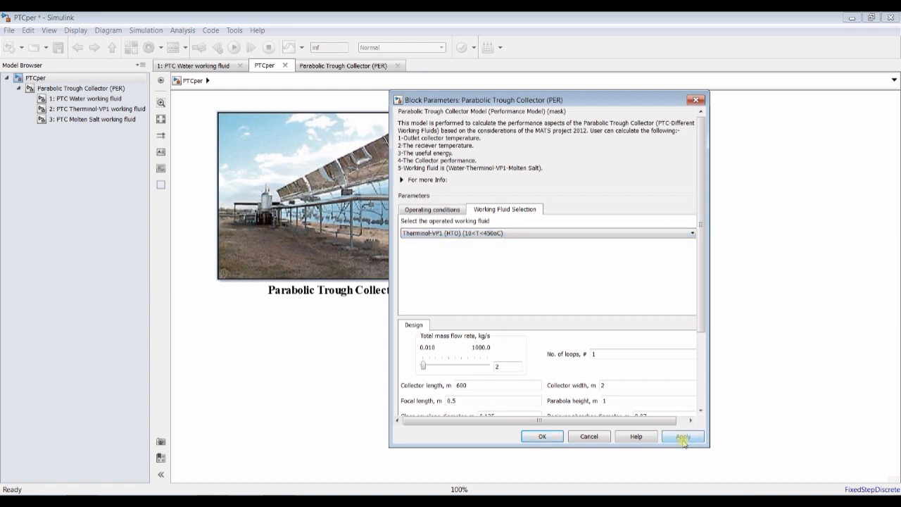
# - Set the operating conditions to an ambient temperature of 25 °C and an inlet fluid temperature of 100 °C
pyautogui.scroll(-1, 703, 304)
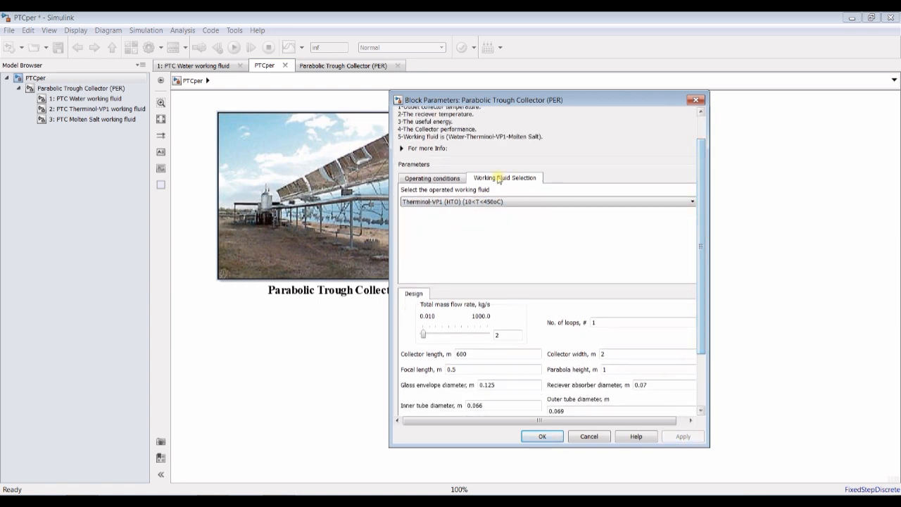
pyautogui.click(437, 179)
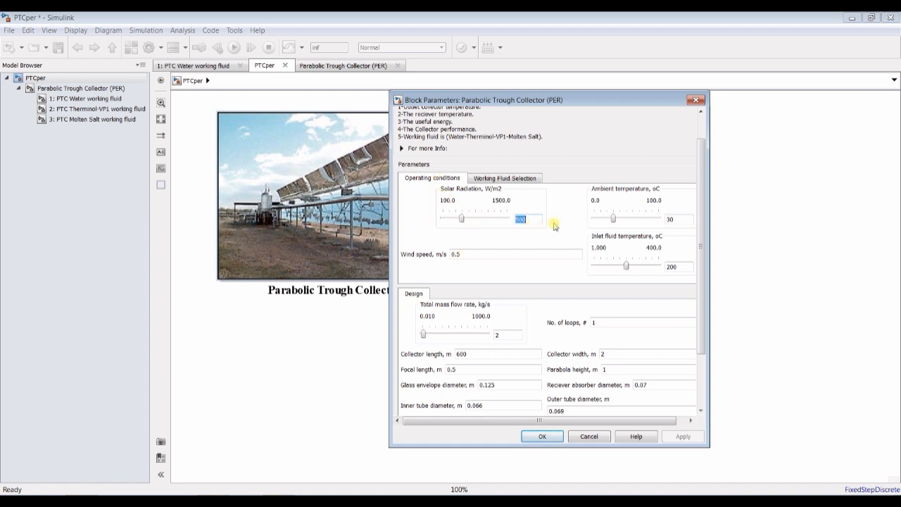
pyautogui.doubleClick(693, 219)
pyautogui.write('25')
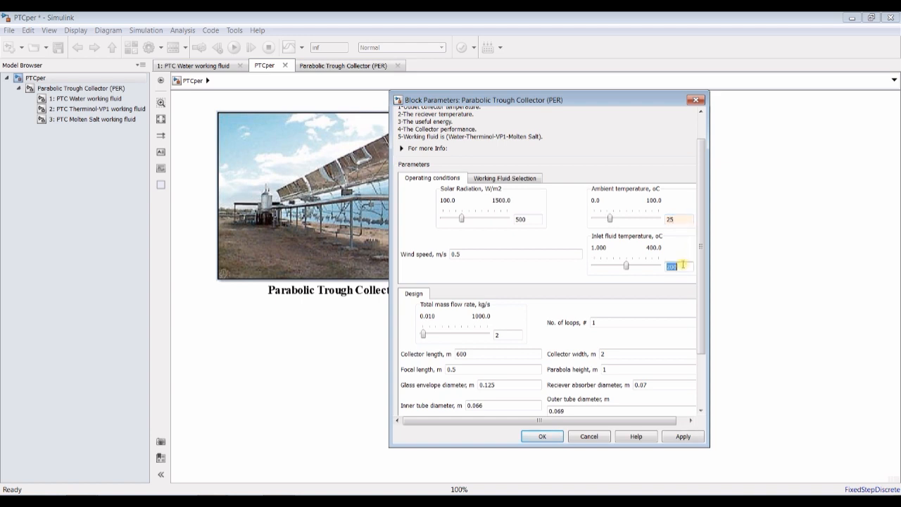
pyautogui.moveTo(700, 267); pyautogui.dragTo(702, 295)
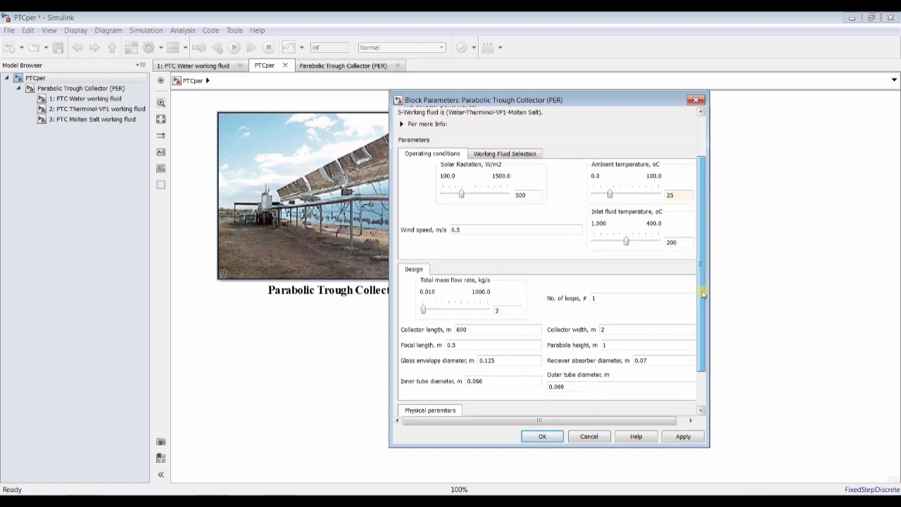
pyautogui.doubleClick(683, 243)
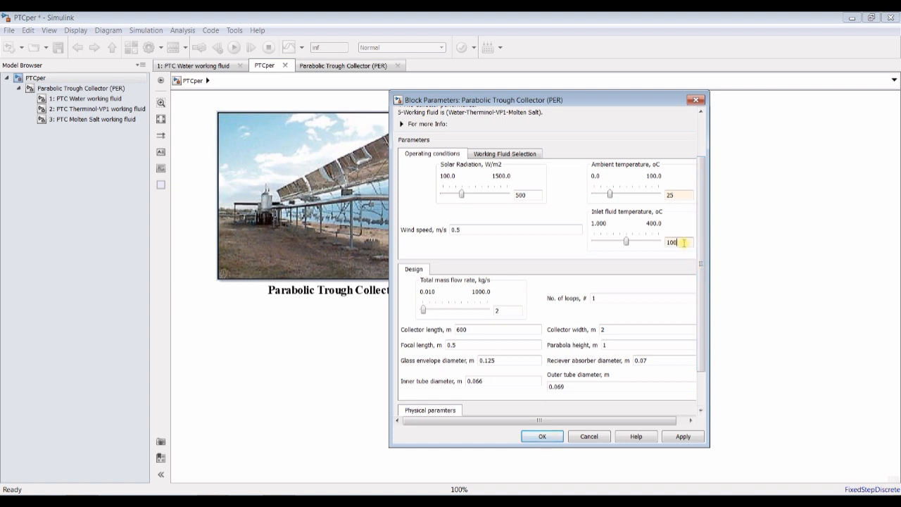
pyautogui.moveTo(697, 274); pyautogui.dragTo(700, 325)
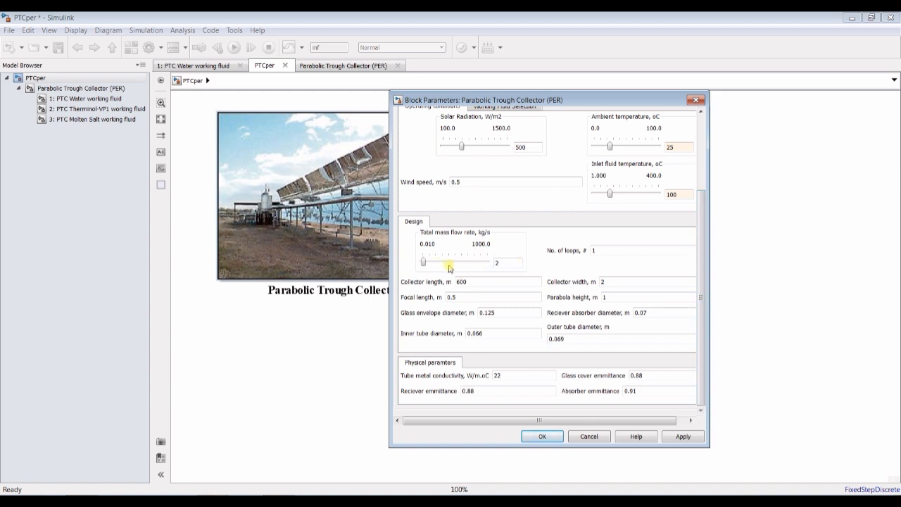
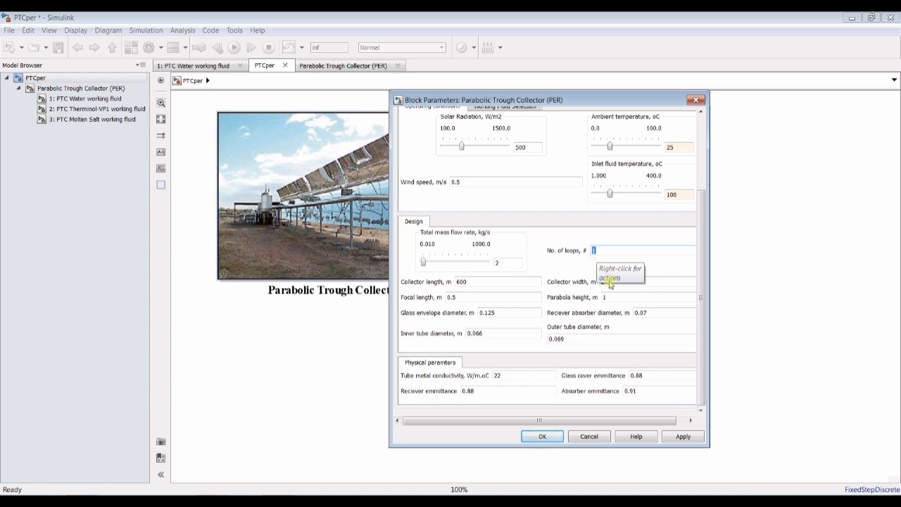
# - In the block's design parameters, set the focal length to 1 m and the total mass flow rate to 1 kg/s, and apply them
pyautogui.click(609, 250)
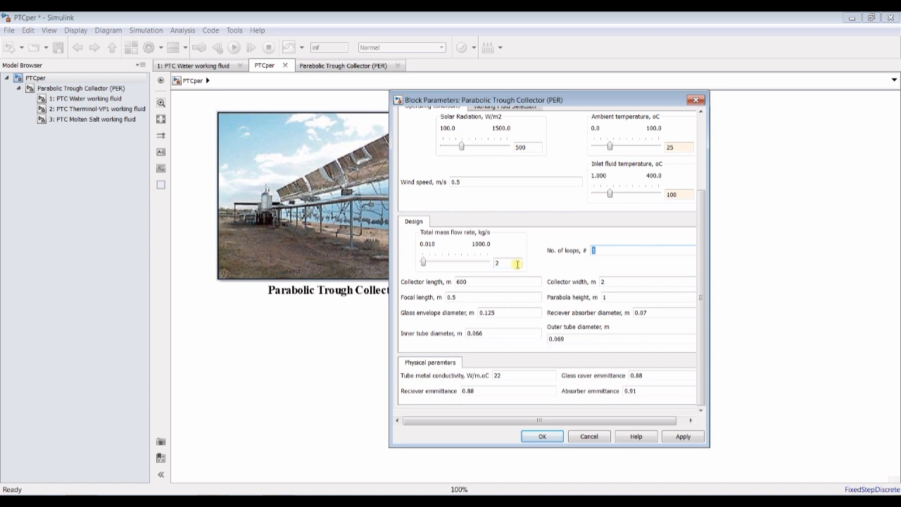
pyautogui.click(623, 286)
pyautogui.press('Tab')
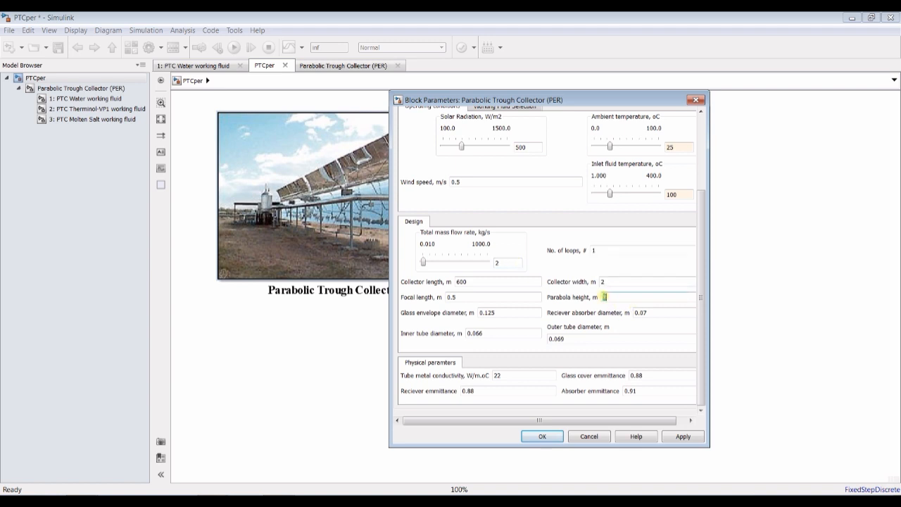
pyautogui.click(458, 282)
pyautogui.click(479, 300)
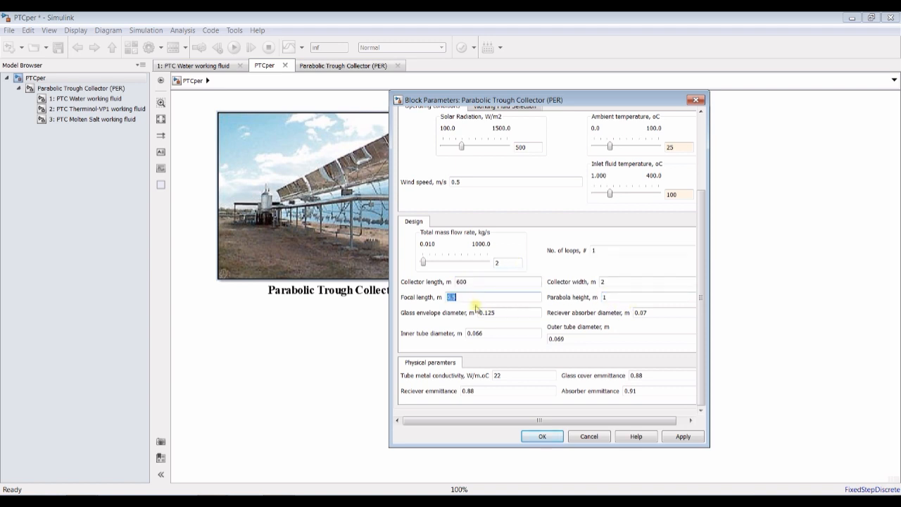
pyautogui.click(513, 315)
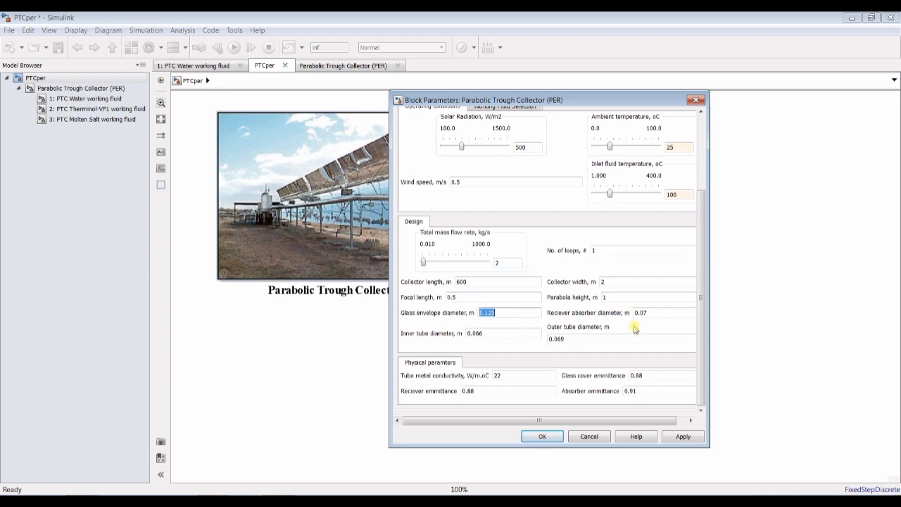
pyautogui.click(467, 298)
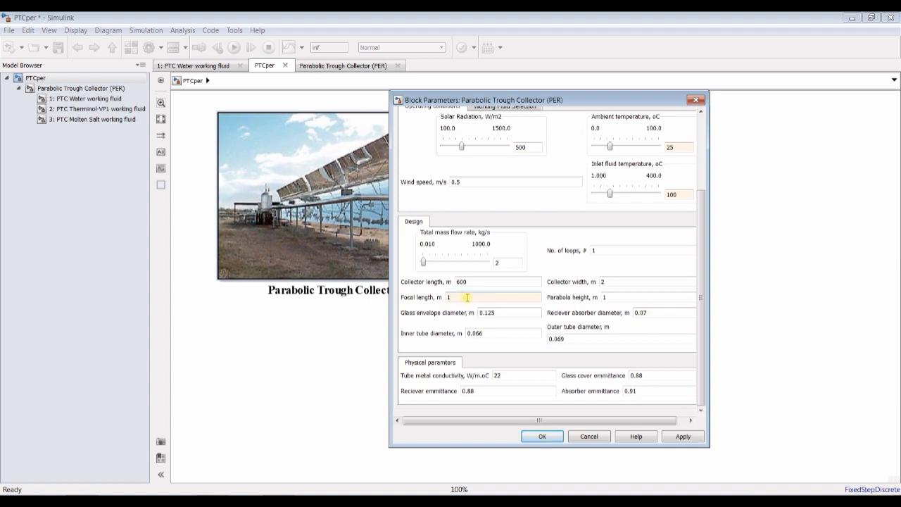
pyautogui.click(505, 261)
pyautogui.click(681, 436)
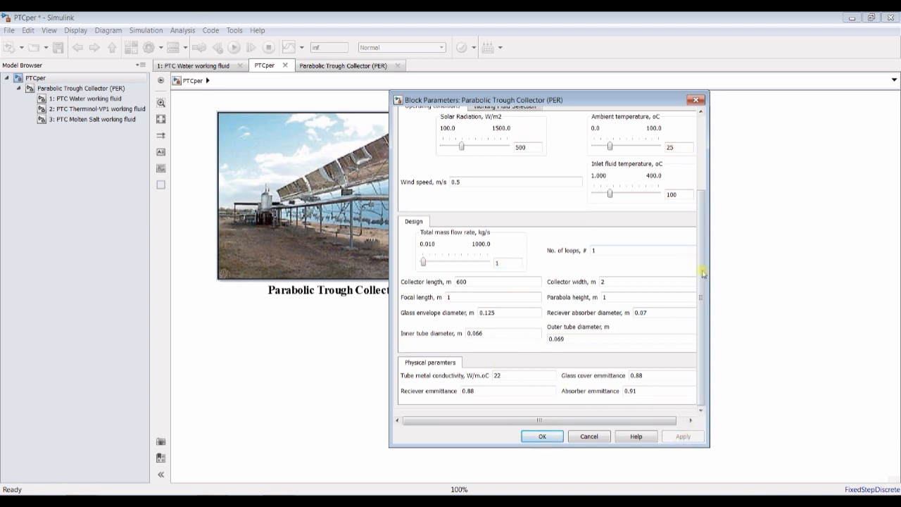
# - Reselect Therminol-VP1 (HTO) as the working fluid and apply the block parameters
pyautogui.scroll(5, 522, 174)
pyautogui.click(501, 210)
pyautogui.click(475, 235)
pyautogui.click(452, 246)
pyautogui.click(682, 437)
# - In the PTC Therminol-VP1 working fluid subsystem, stream the output signals from mass flow through geometric factor to the Data Inspector
pyautogui.click(79, 109)
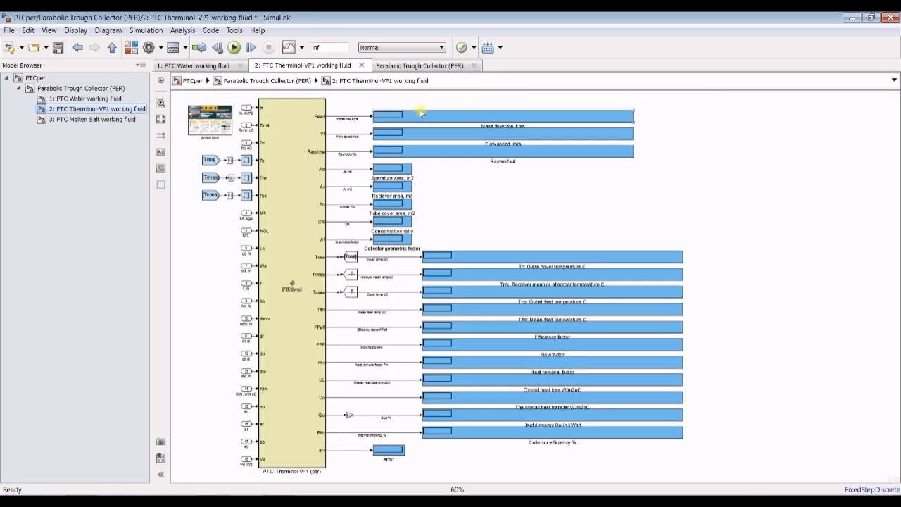
pyautogui.scroll(4, 421, 110)
pyautogui.scroll(-2, 296, 166)
pyautogui.scroll(-1, 296, 166)
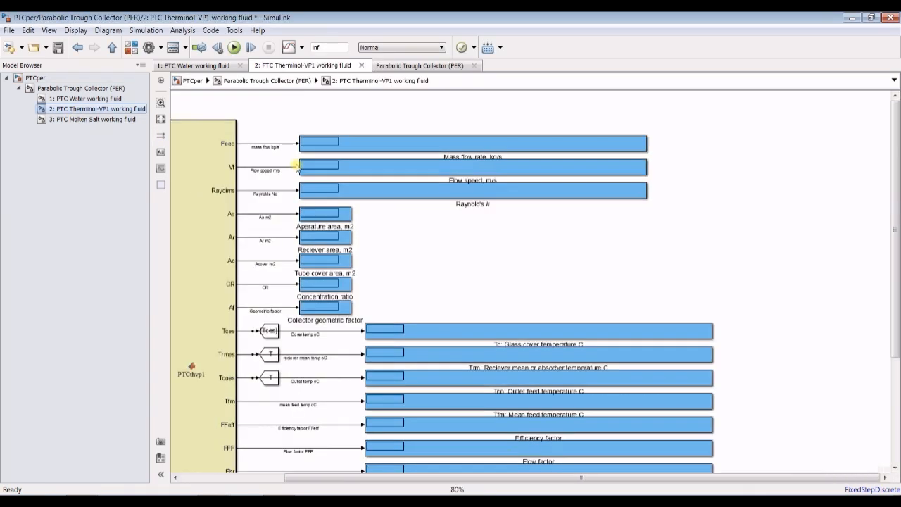
pyautogui.moveTo(267, 118); pyautogui.dragTo(258, 314)
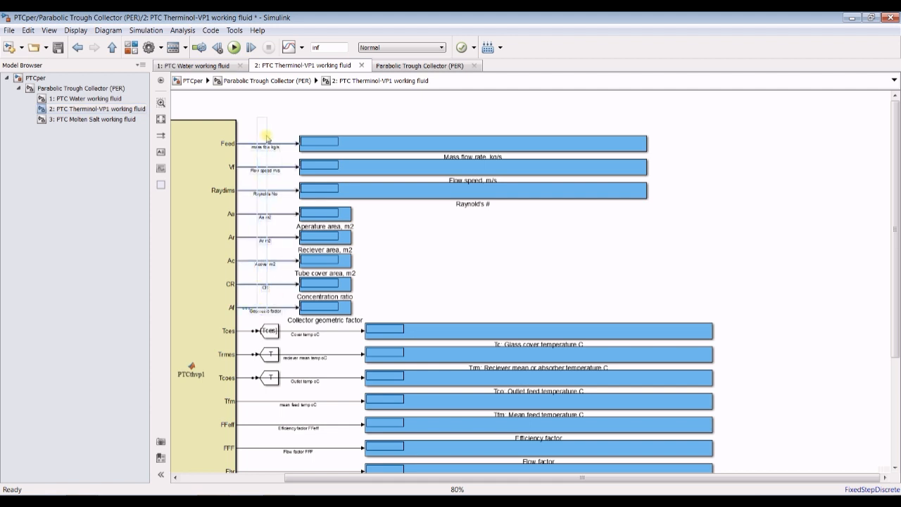
pyautogui.click(302, 48)
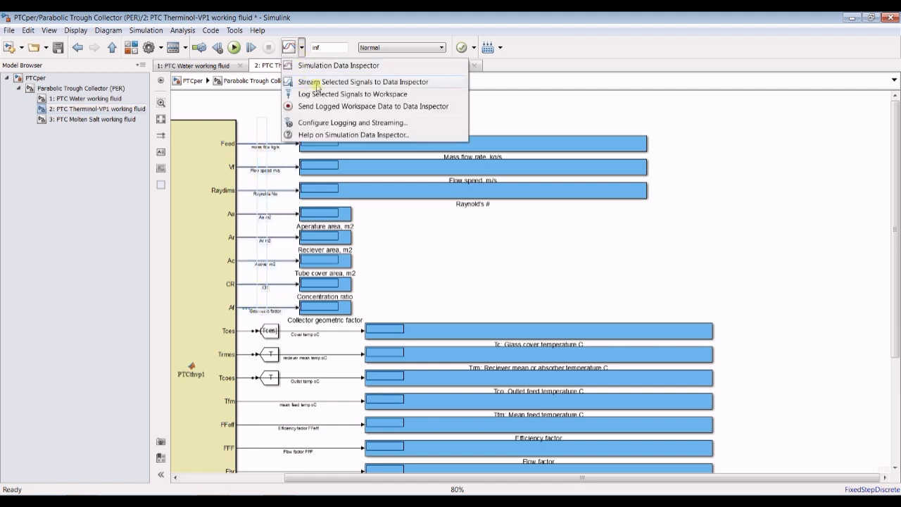
pyautogui.click(369, 83)
# - Stream the remaining output signals from cover temperature through thermal efficiency to the Data Inspector and save the model
pyautogui.moveTo(897, 197); pyautogui.dragTo(897, 292)
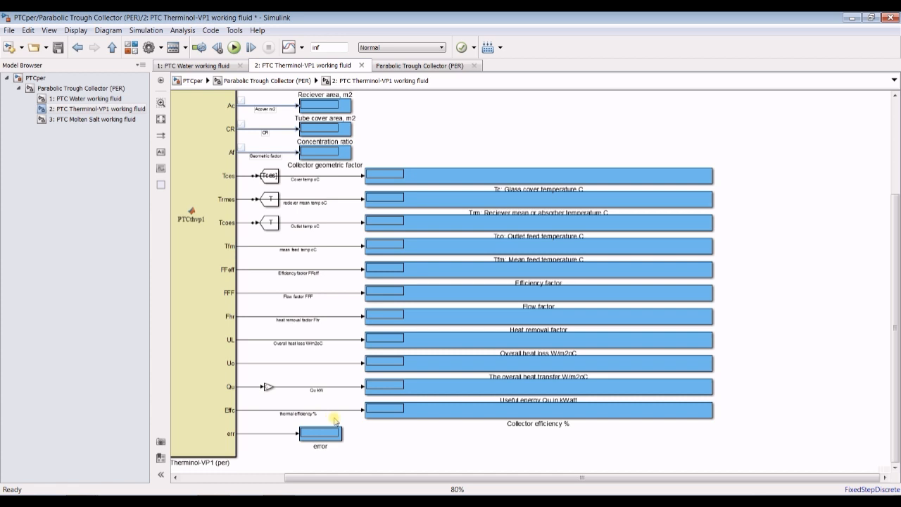
pyautogui.moveTo(341, 418); pyautogui.dragTo(349, 176)
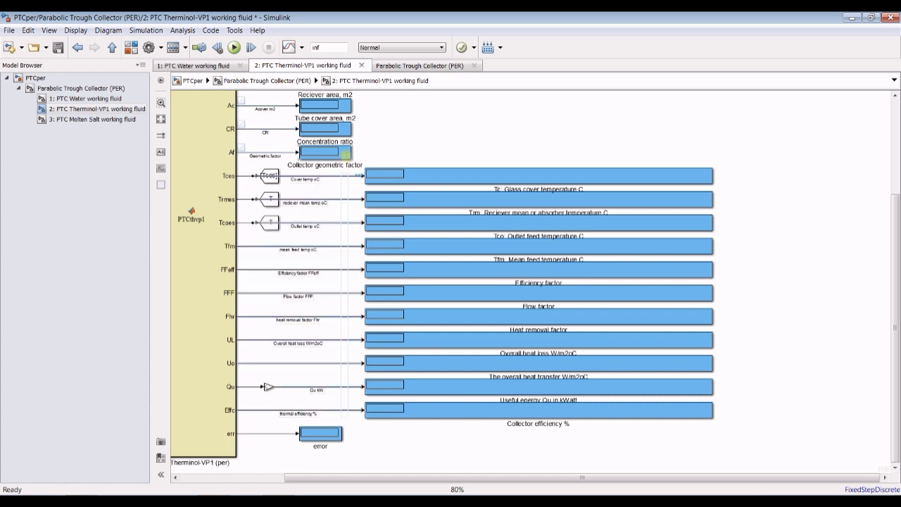
pyautogui.click(304, 47)
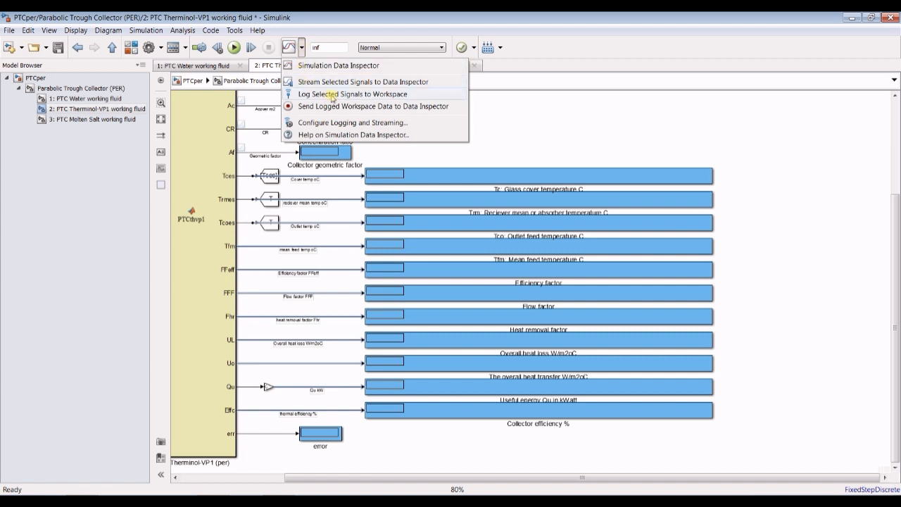
pyautogui.click(322, 82)
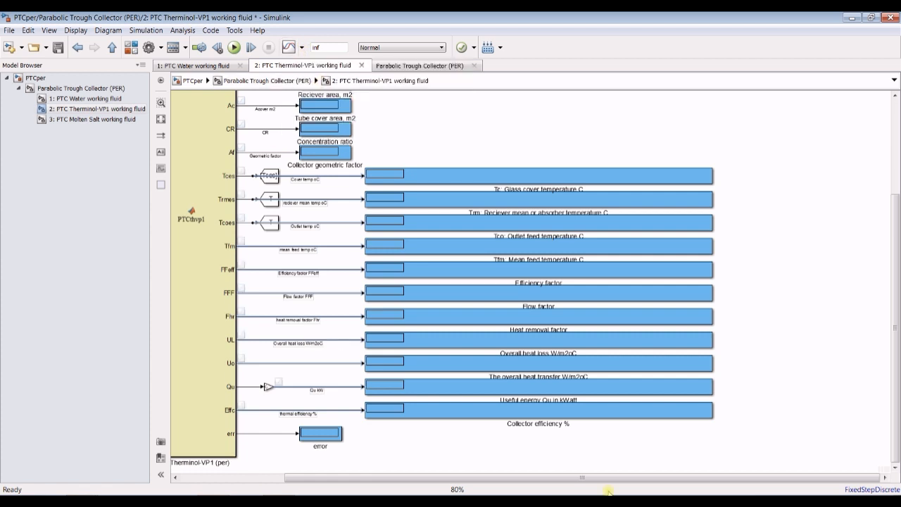
pyautogui.click(58, 47)
pyautogui.scroll(2, 288, 167)
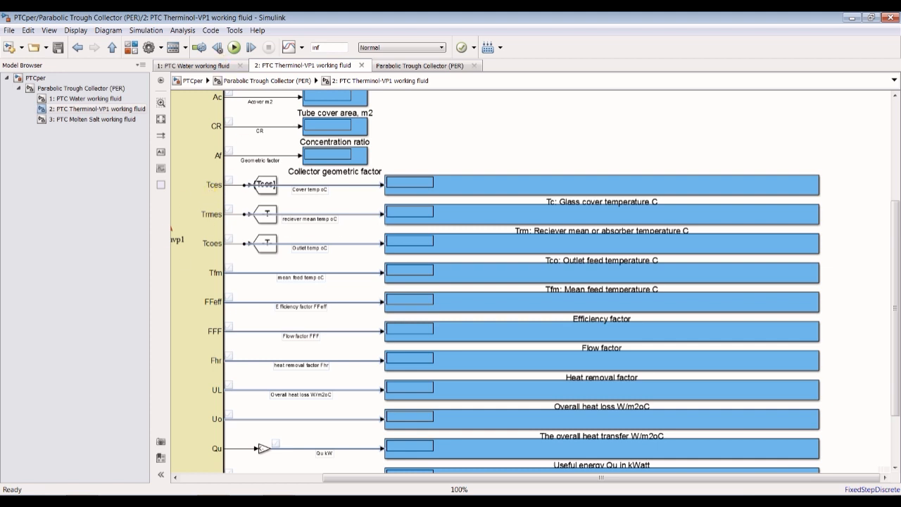
# - Reopen the top-level Parabolic Trough Collector (PER) parameters, set the total mass flow rate to 2 kg/s and apply it, with the Therminol-VP1 subsystem displayed
pyautogui.click(213, 501)
pyautogui.click(35, 77)
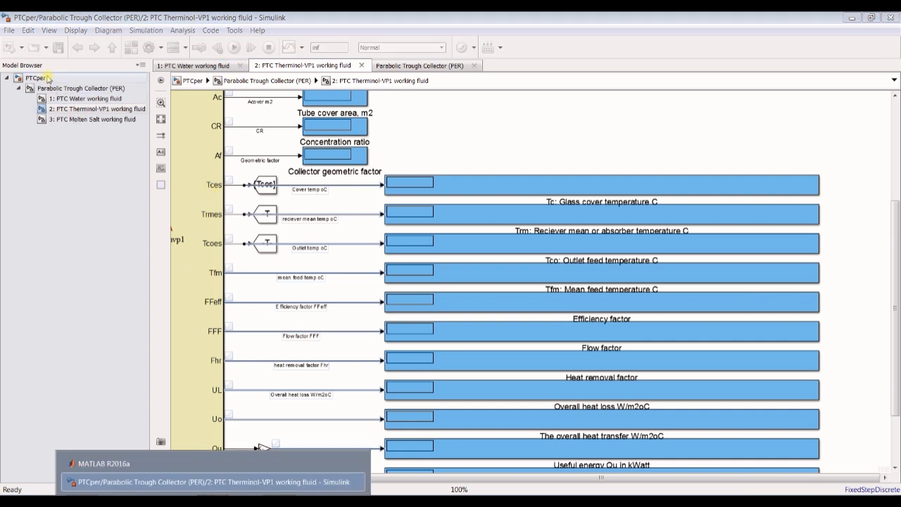
pyautogui.doubleClick(330, 184)
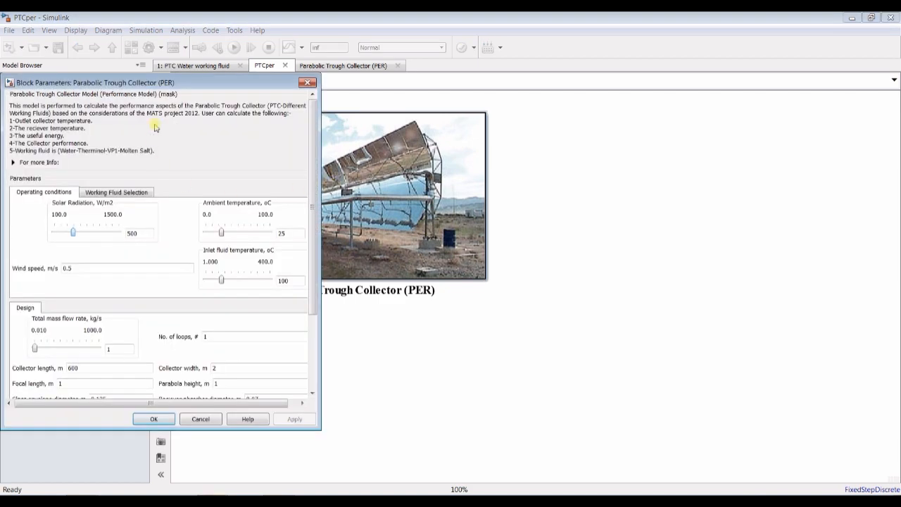
pyautogui.moveTo(162, 82); pyautogui.dragTo(459, 126)
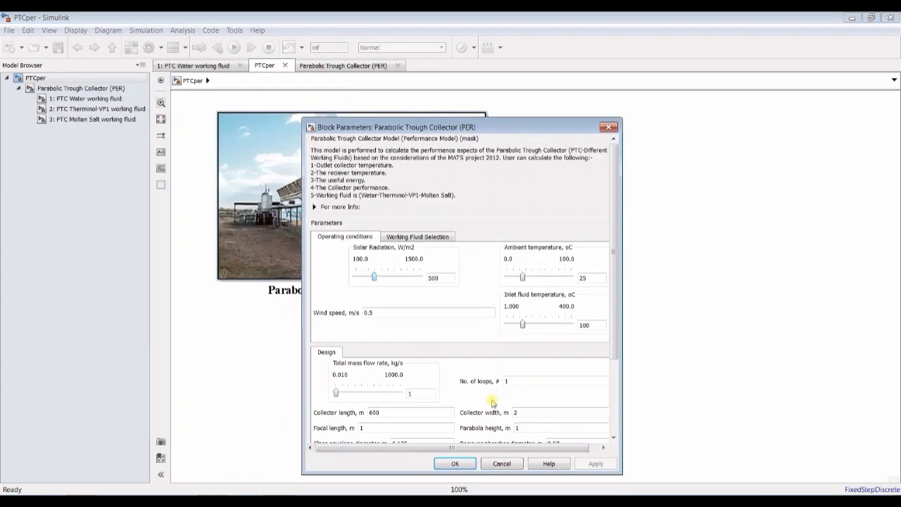
pyautogui.click(338, 393)
pyautogui.doubleClick(418, 392)
pyautogui.write('2')
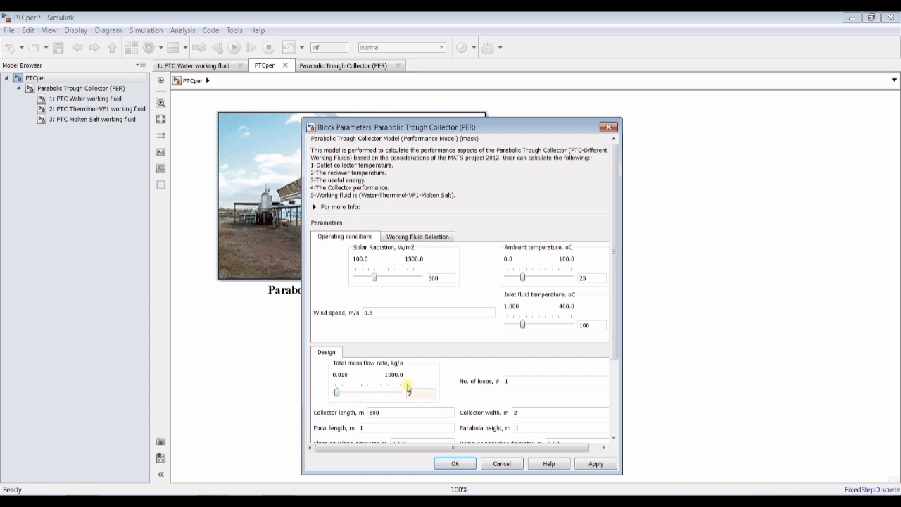
pyautogui.click(94, 109)
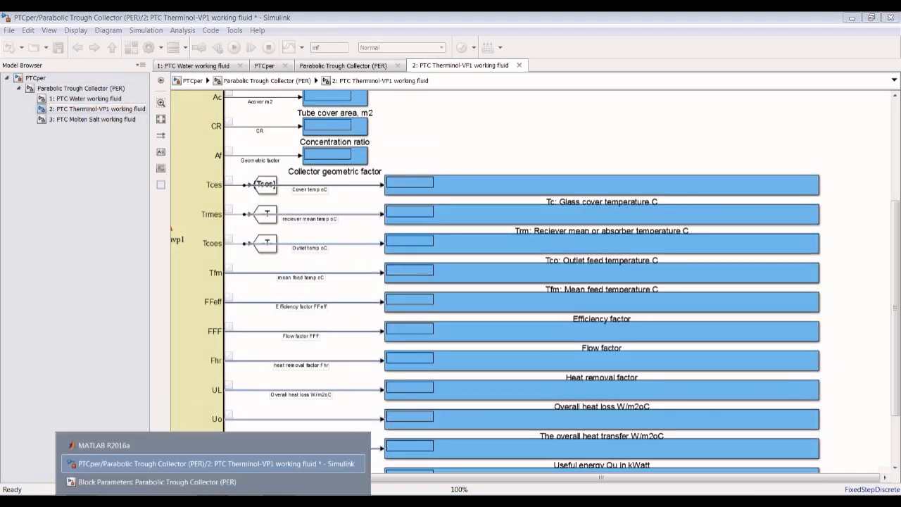
pyautogui.click(289, 481)
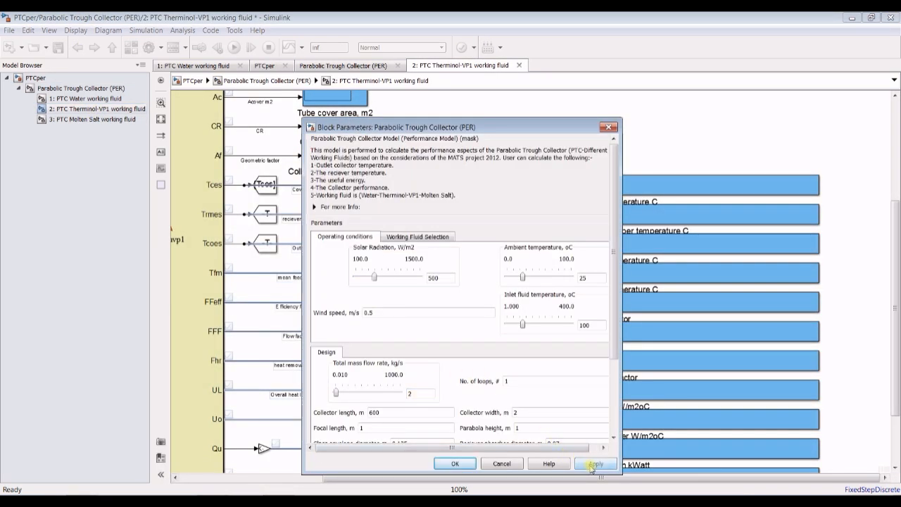
# - Run the simulation and place the collector's block parameters dialog beside the live output displays
pyautogui.click(282, 35)
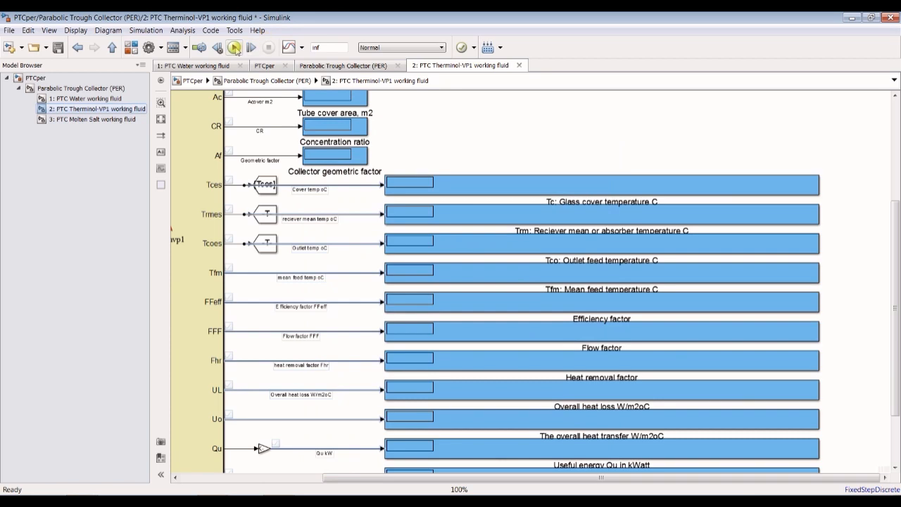
pyautogui.click(234, 47)
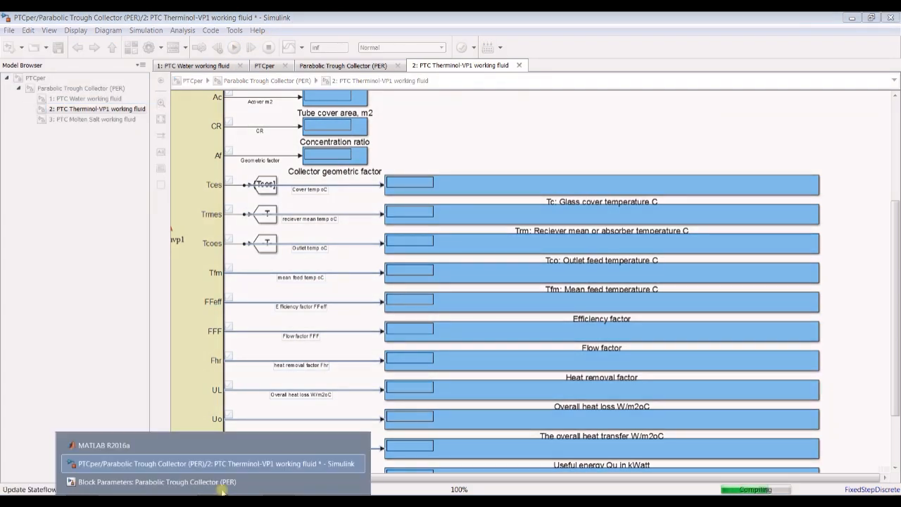
pyautogui.click(221, 487)
pyautogui.moveTo(462, 127); pyautogui.dragTo(711, 89)
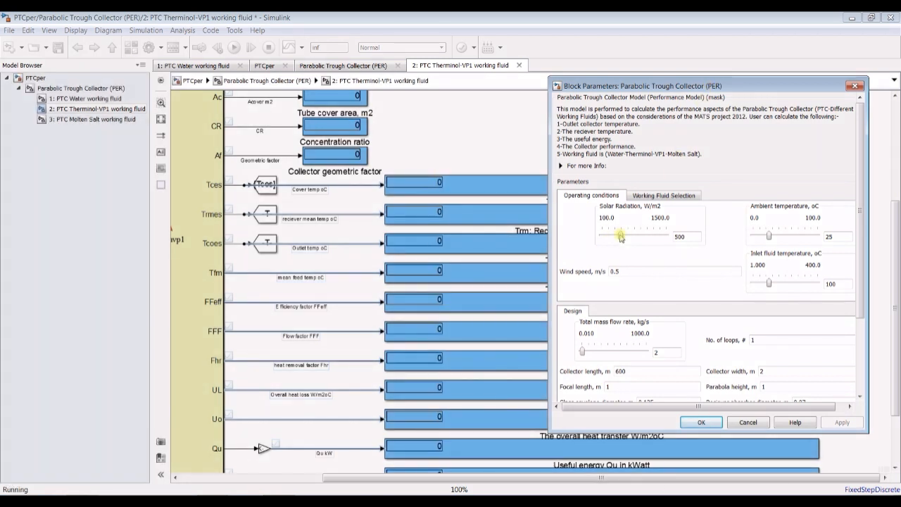
# - While the simulation runs, raise the solar radiation gradually to 716 W/m2
pyautogui.click(620, 237)
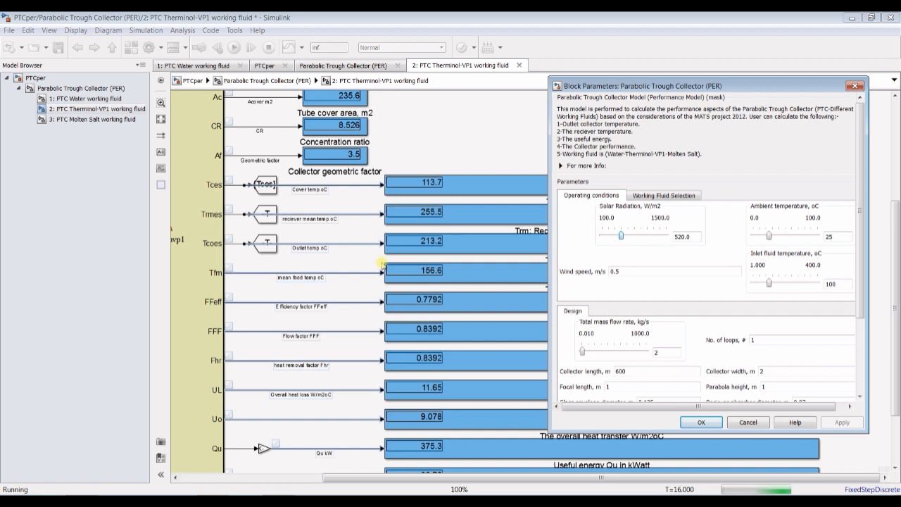
pyautogui.click(637, 248)
pyautogui.press('Right')
pyautogui.press('Right')
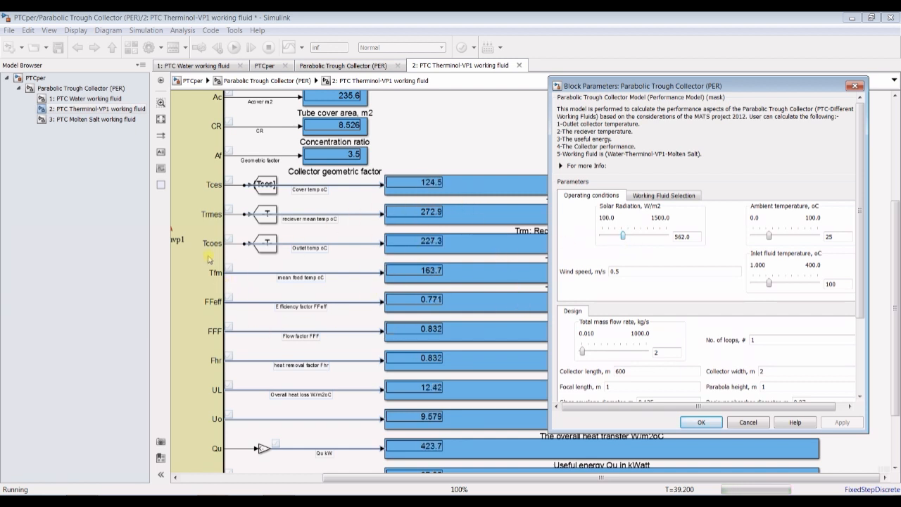
pyautogui.press('Right')
pyautogui.press('Right')
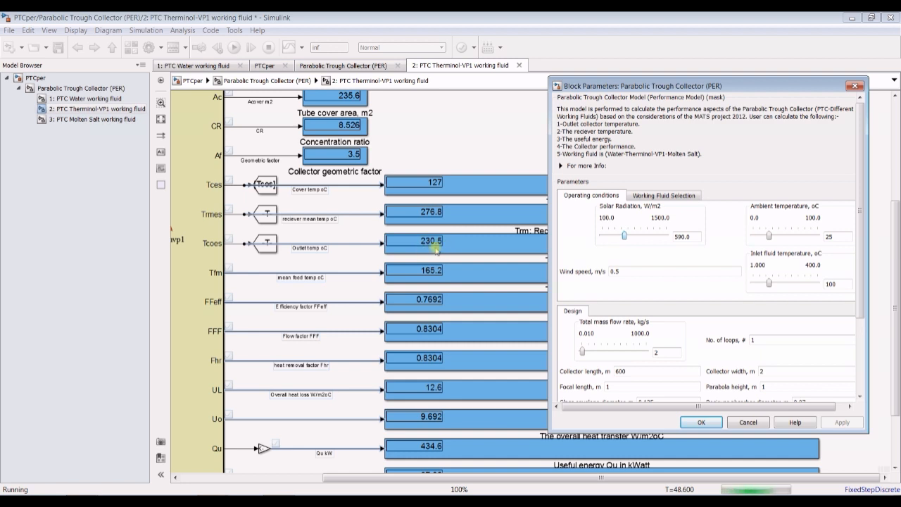
pyautogui.press('Right')
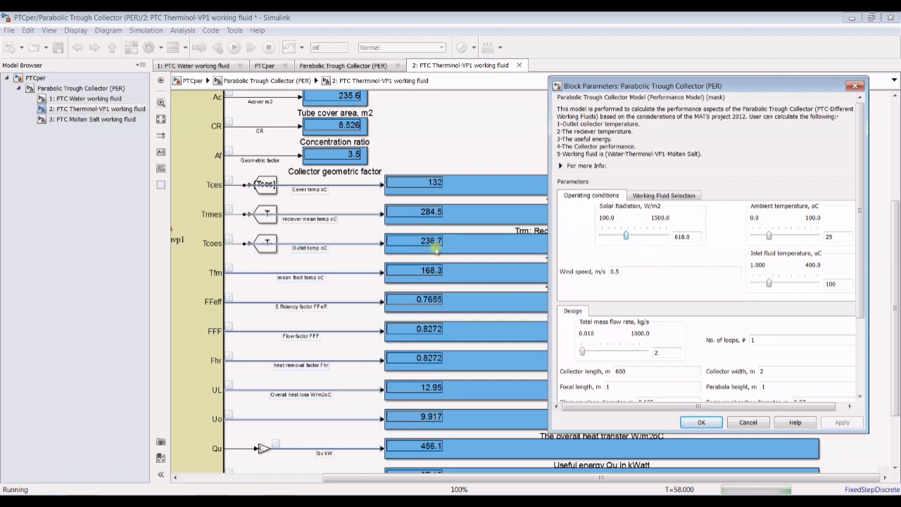
pyautogui.press('Right')
pyautogui.press('Right')
pyautogui.press('Right')
pyautogui.press('Right')
pyautogui.press('Right')
pyautogui.press('Right')
pyautogui.press('Right')
pyautogui.press('Right')
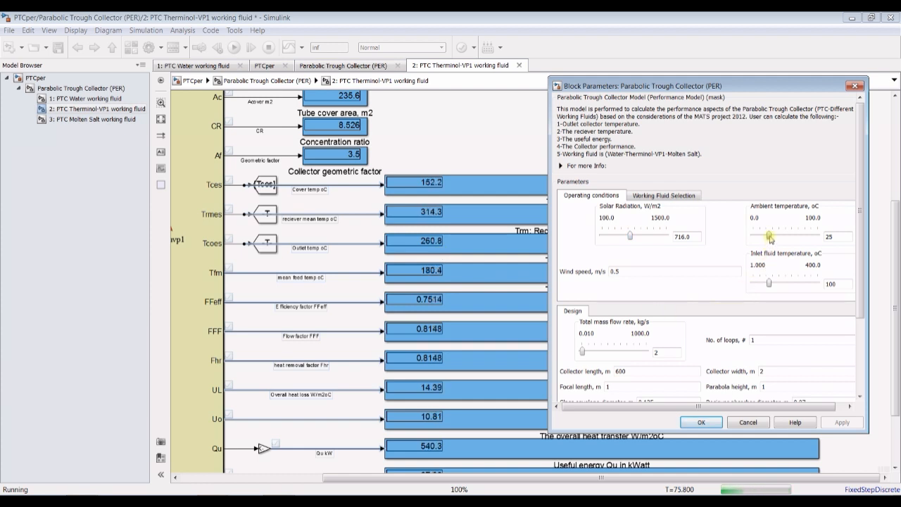
# - Raise the ambient temperature to 29 °C, the inlet fluid temperature to 128.68 °C and the total mass flow rate to 40.01 kg/s
pyautogui.press('Right')
pyautogui.press('Right')
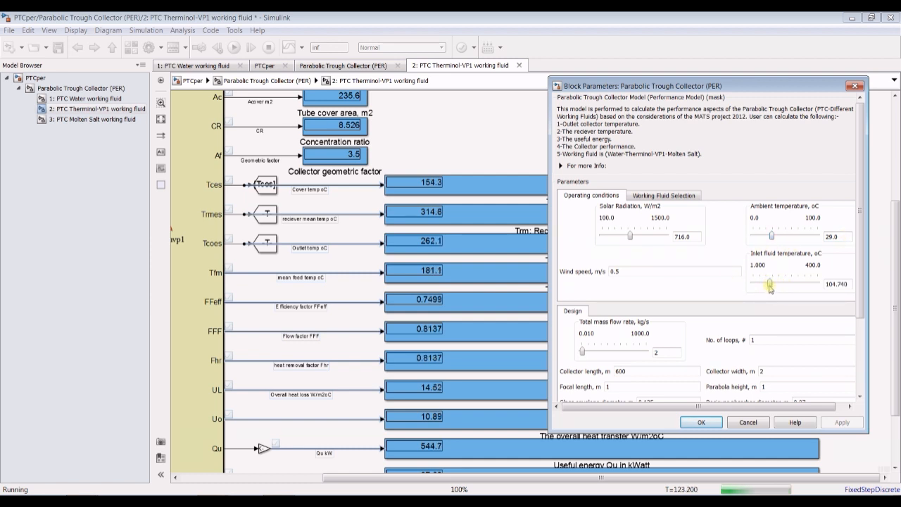
pyautogui.press('Right')
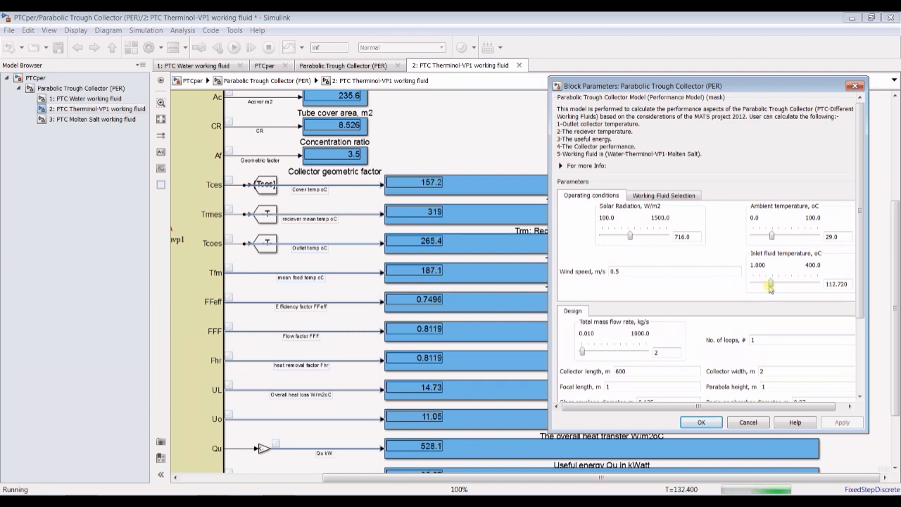
pyautogui.press('Right')
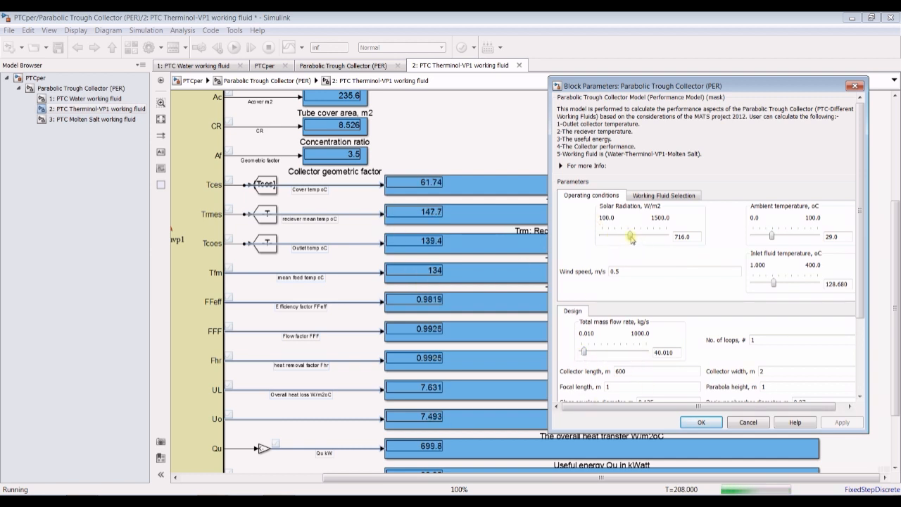
# - Increase the solar radiation further to 814 W/m2 in the running simulation
pyautogui.press('Right')
pyautogui.press('Right')
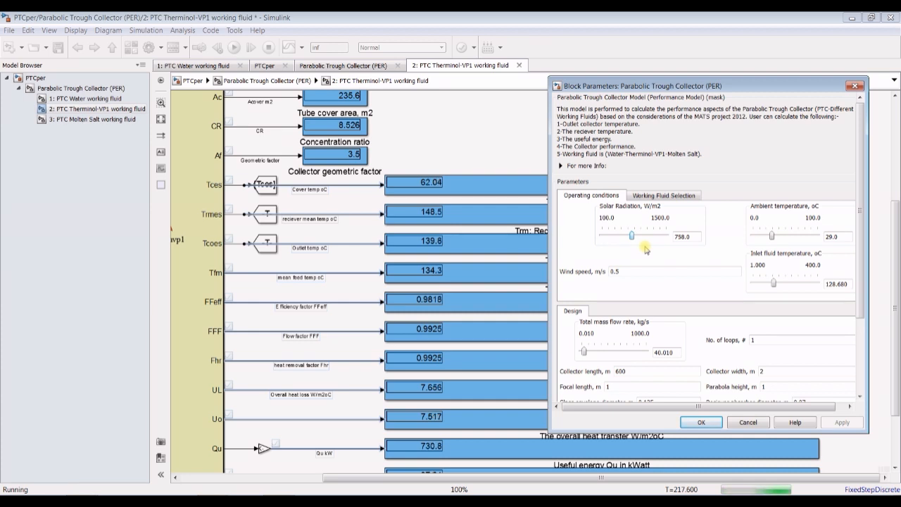
pyautogui.press('Right')
pyautogui.press('Right')
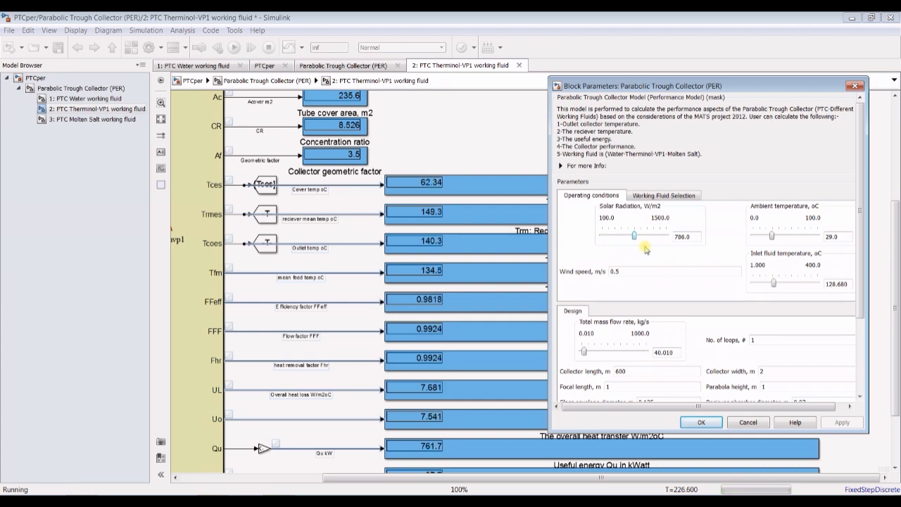
pyautogui.press('Right')
pyautogui.press('Right')
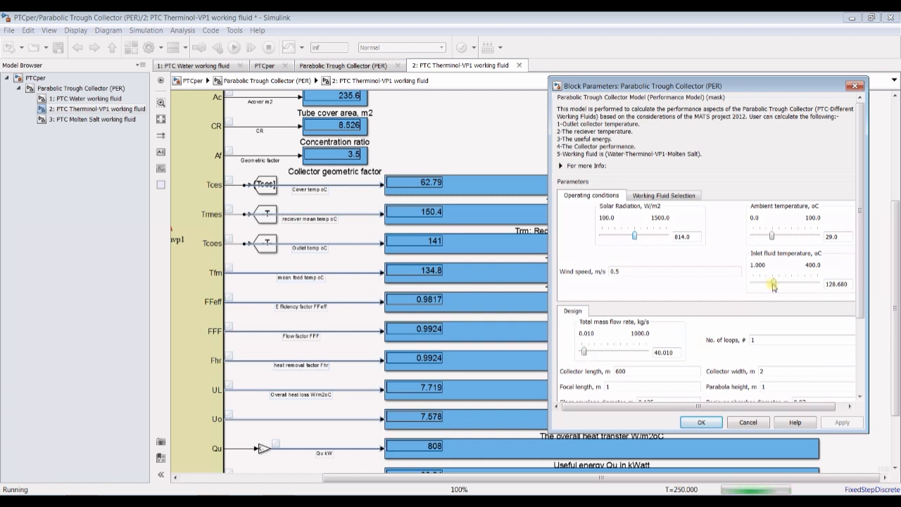
# - Raise the inlet fluid temperature step by step to 180.55 °C while the simulation keeps running
pyautogui.press('Right')
pyautogui.press('Right')
pyautogui.press('Right')
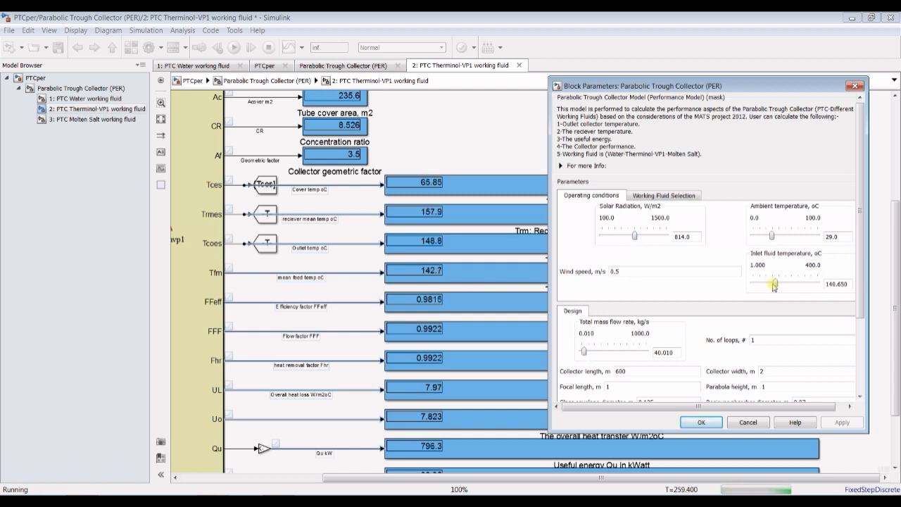
pyautogui.press('Right')
pyautogui.press('Right')
pyautogui.press('Right')
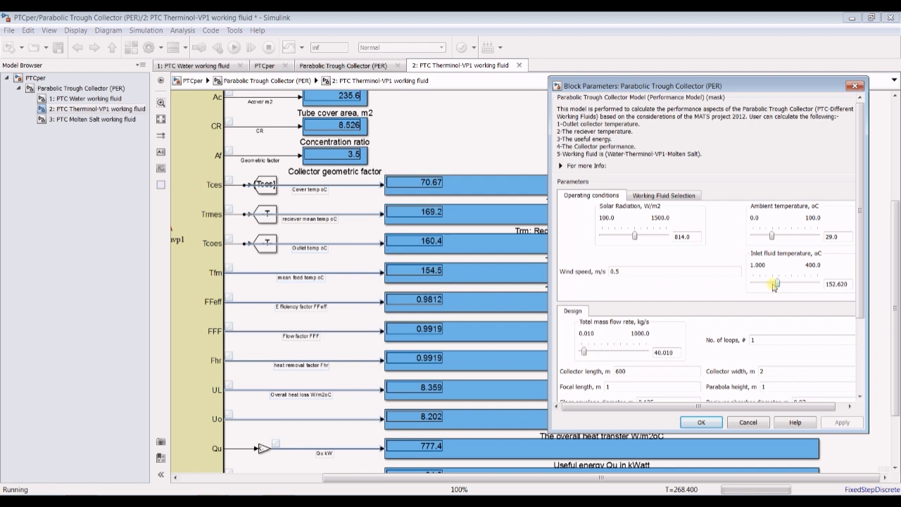
pyautogui.press('Right')
pyautogui.press('Right')
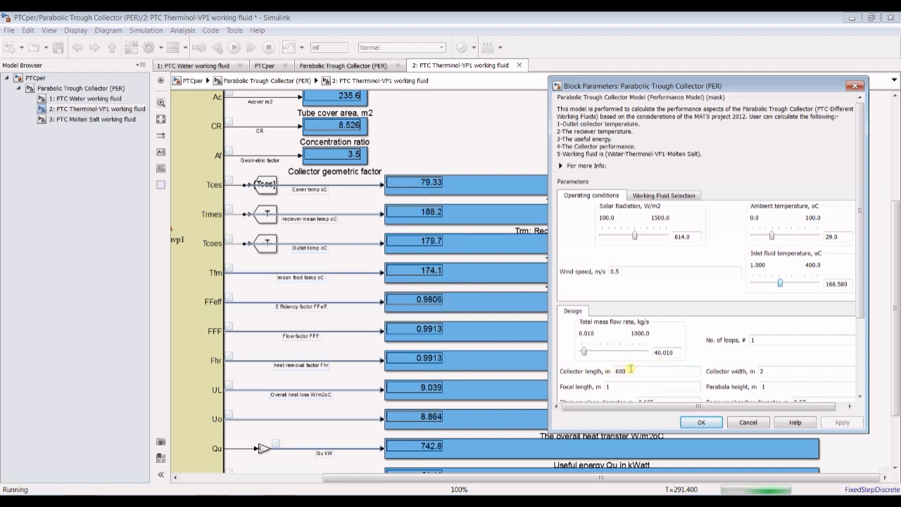
pyautogui.press('Right')
pyautogui.press('Right')
pyautogui.press('Right')
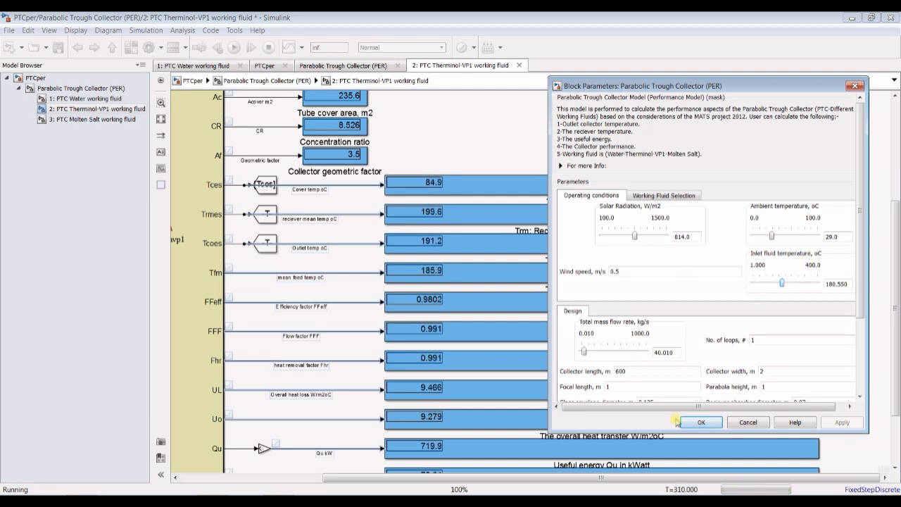
# - Accept the collector parameters, stop the simulation and open the Simulation Data Inspector
pyautogui.click(701, 422)
pyautogui.click(268, 47)
pyautogui.click(287, 48)
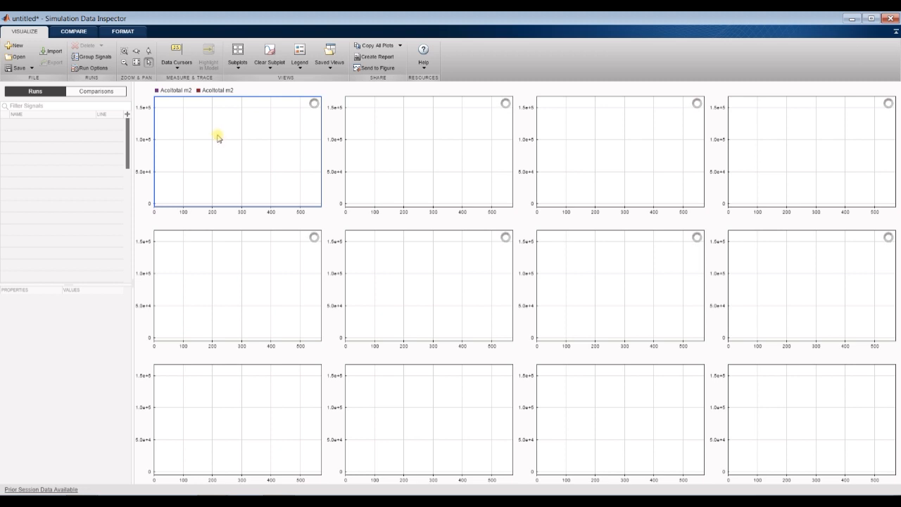
# - Enlarge the signal list and plot the Therminol-VP1 Qu kW signal of Run 5: PTCper in the third row's first subplot
pyautogui.click(241, 415)
pyautogui.moveTo(68, 281); pyautogui.dragTo(131, 449)
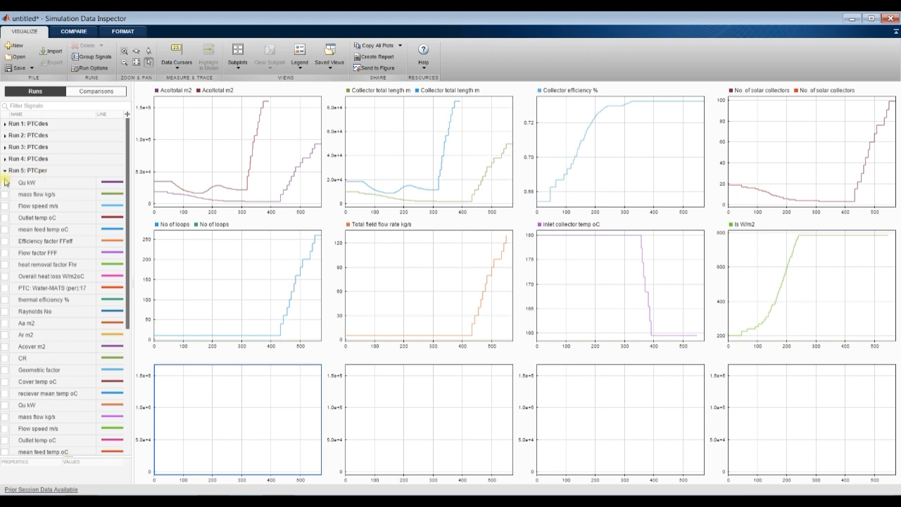
pyautogui.click(5, 183)
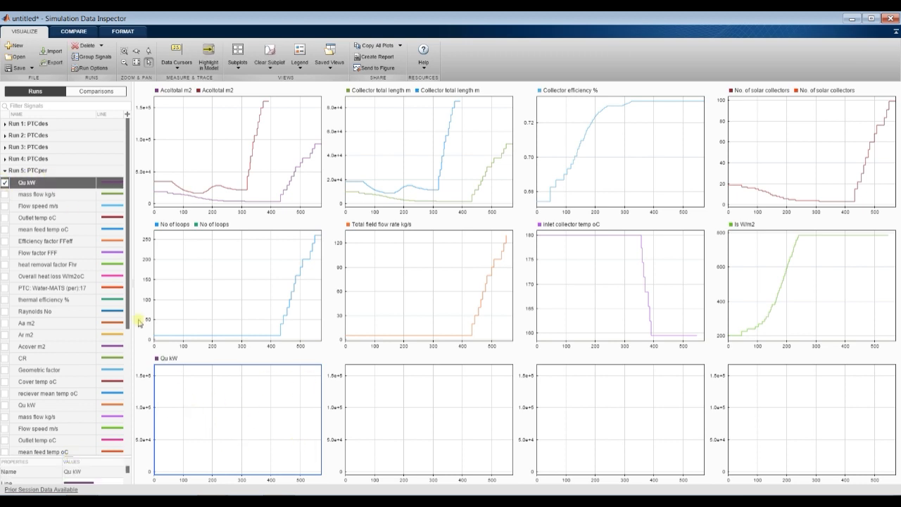
pyautogui.click(5, 182)
pyautogui.scroll(-3, 17, 297)
pyautogui.scroll(-4, 17, 297)
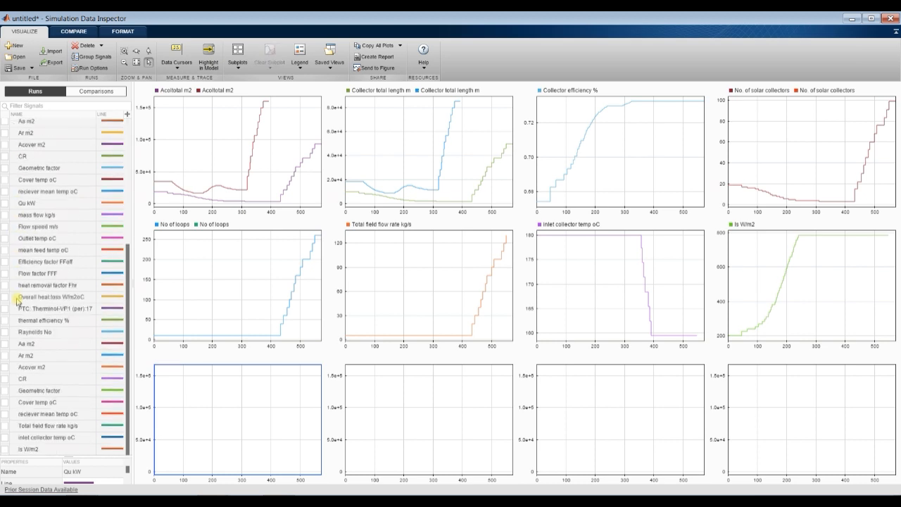
pyautogui.click(5, 204)
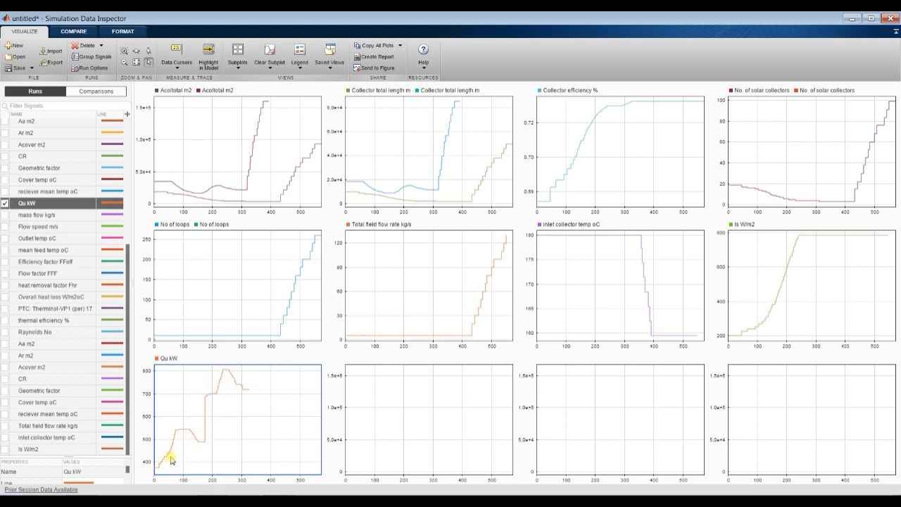
# - Preview mass flow, mean feed temperature and efficiency factor in the third row's second subplot, keeping only Flow factor FFF plotted there
pyautogui.click(390, 411)
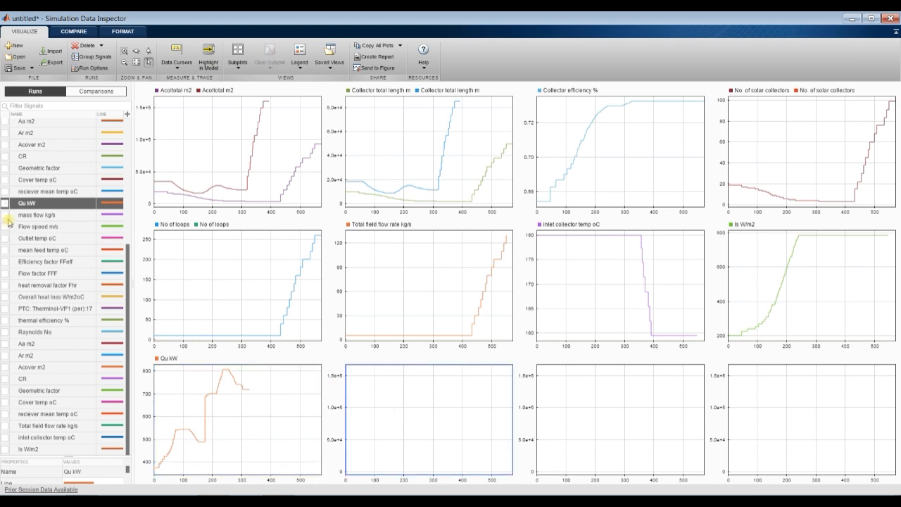
pyautogui.click(6, 215)
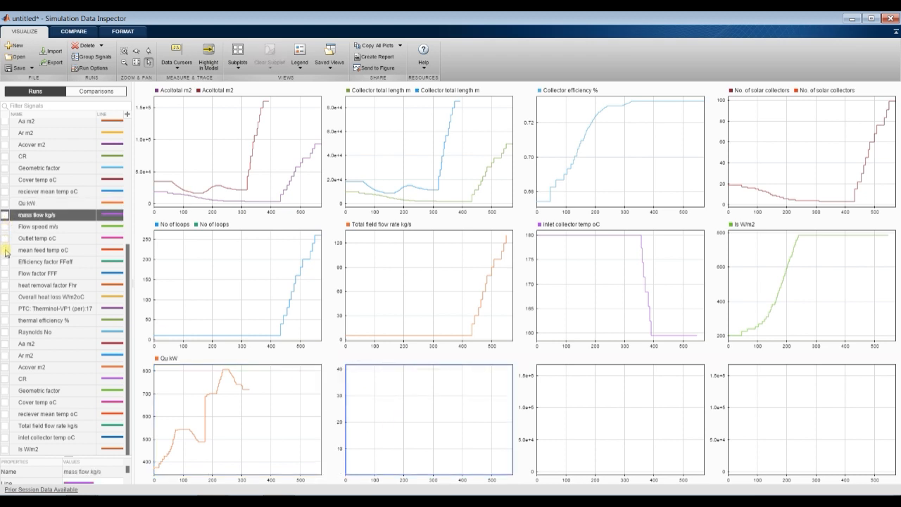
pyautogui.click(6, 250)
pyautogui.click(5, 250)
pyautogui.click(5, 261)
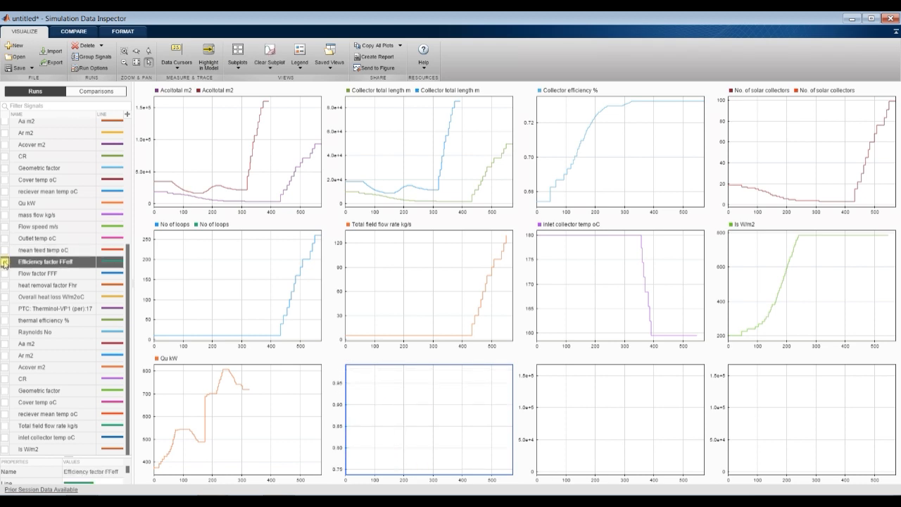
pyautogui.click(5, 261)
pyautogui.click(5, 273)
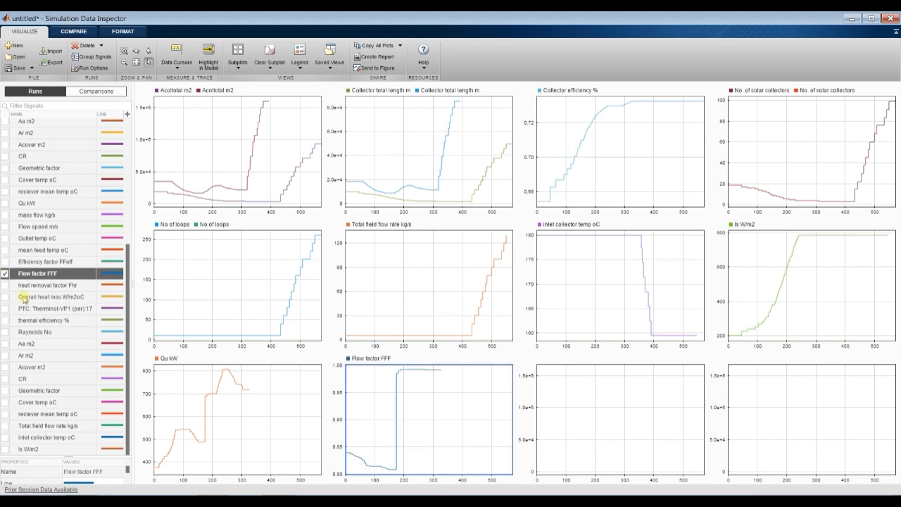
# - Plot heat removal factor Fhr in the third row's third subplot and thermal efficiency % in its fourth
pyautogui.click(610, 419)
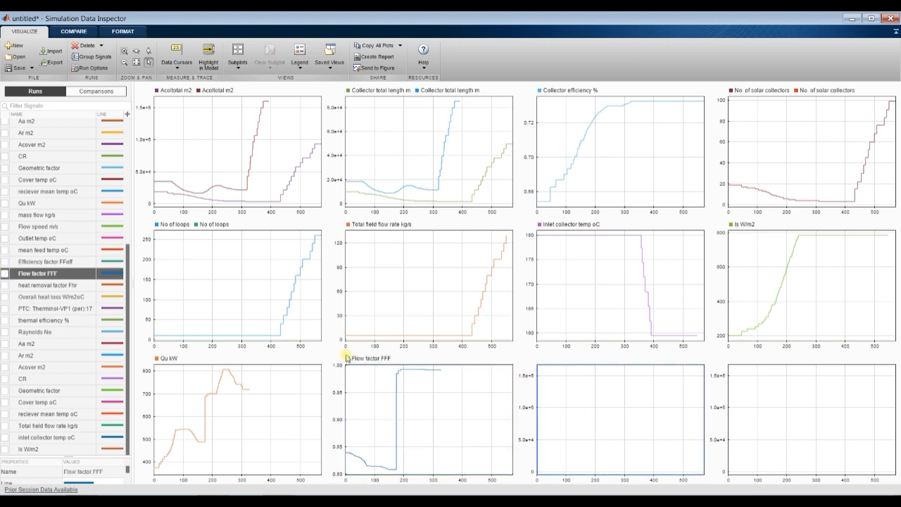
pyautogui.click(5, 285)
pyautogui.click(795, 417)
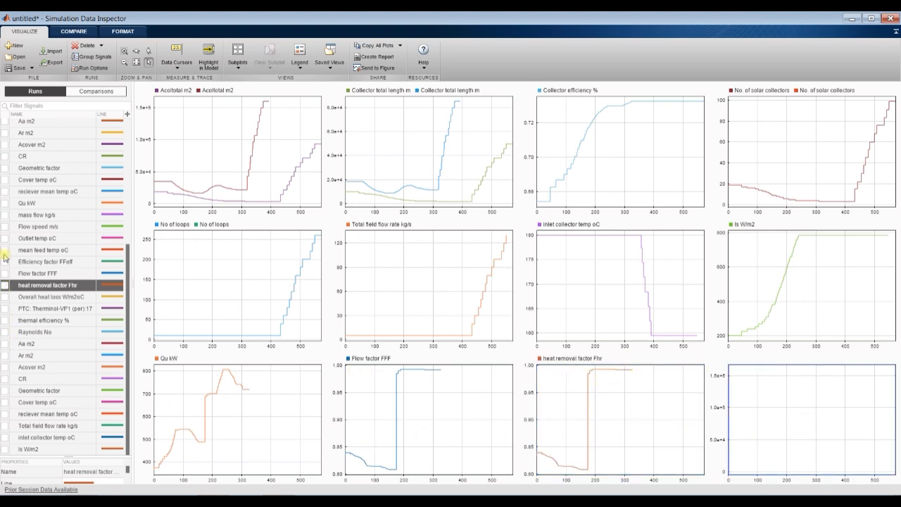
pyautogui.click(5, 320)
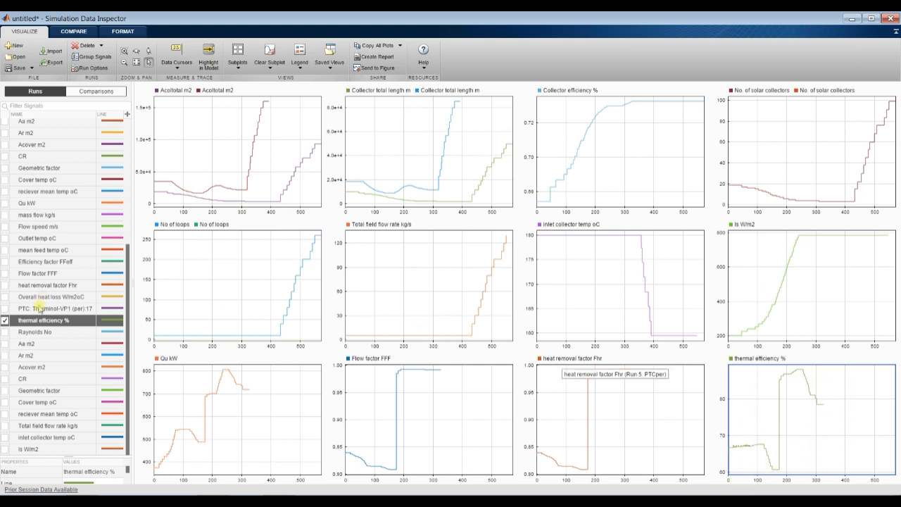
# - View Raynolds No, Aa m2, reciever mean temp oC and inlet collector temp oC one at a time in the last subplot
pyautogui.click(5, 320)
pyautogui.click(5, 331)
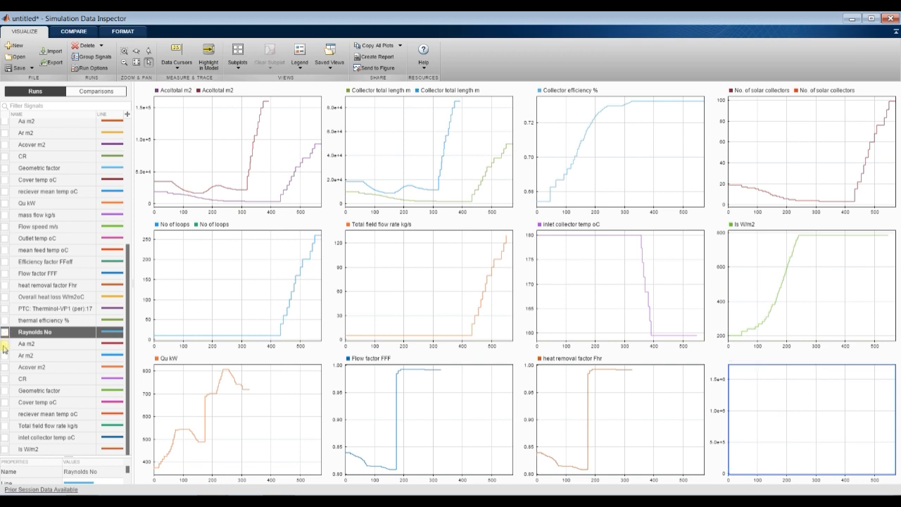
pyautogui.click(5, 332)
pyautogui.click(5, 343)
pyautogui.click(5, 344)
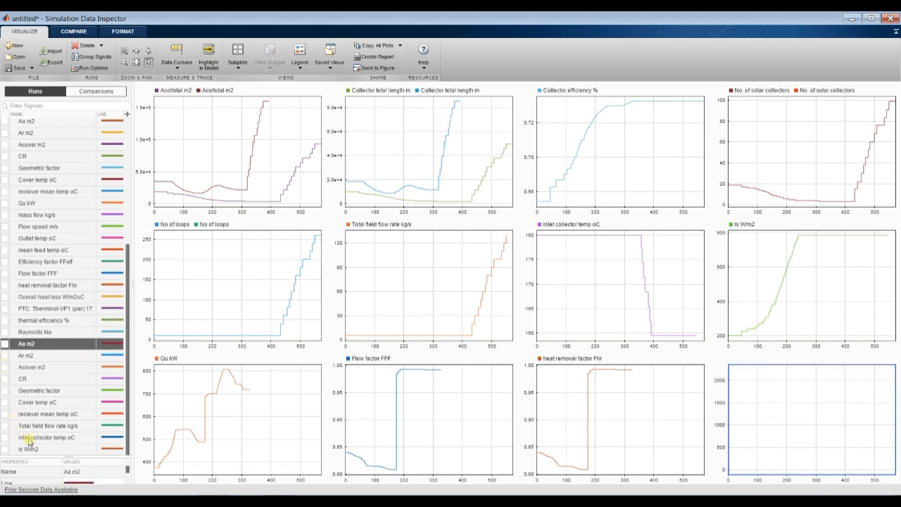
pyautogui.click(5, 415)
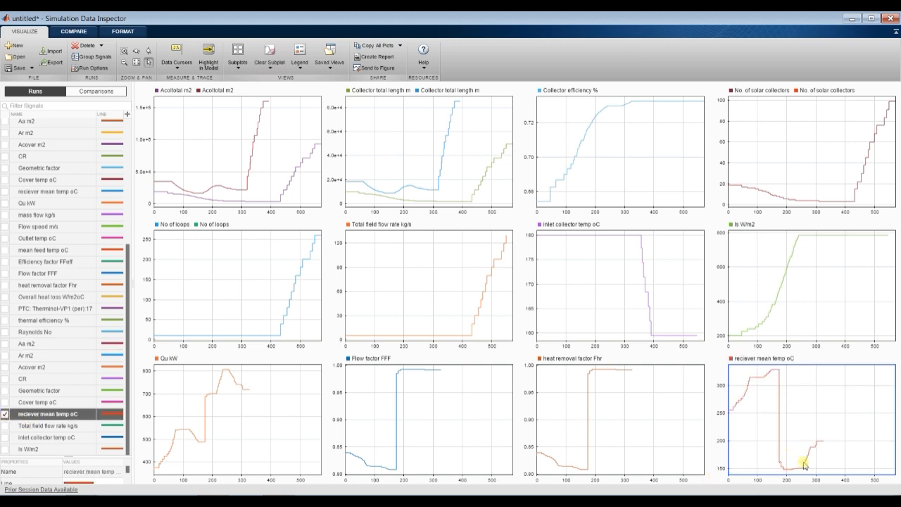
pyautogui.click(5, 415)
pyautogui.click(6, 438)
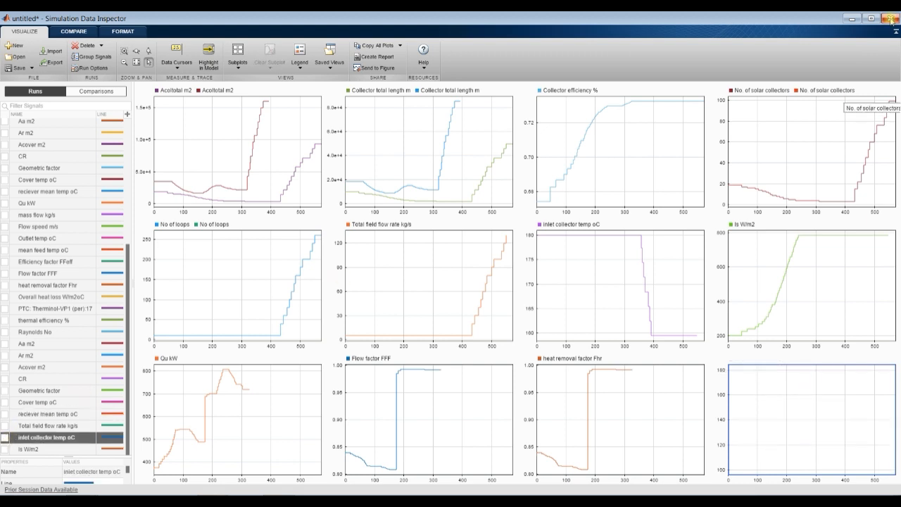
# - Close the Simulation Data Inspector and browse the model's subsystems, ending in the fitted Therminol-VP1 diagram
pyautogui.click(888, 18)
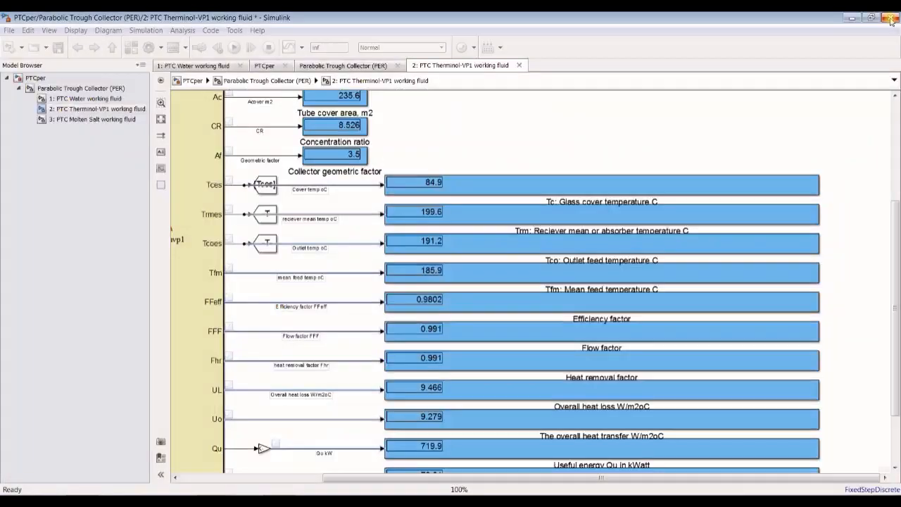
pyautogui.click(157, 119)
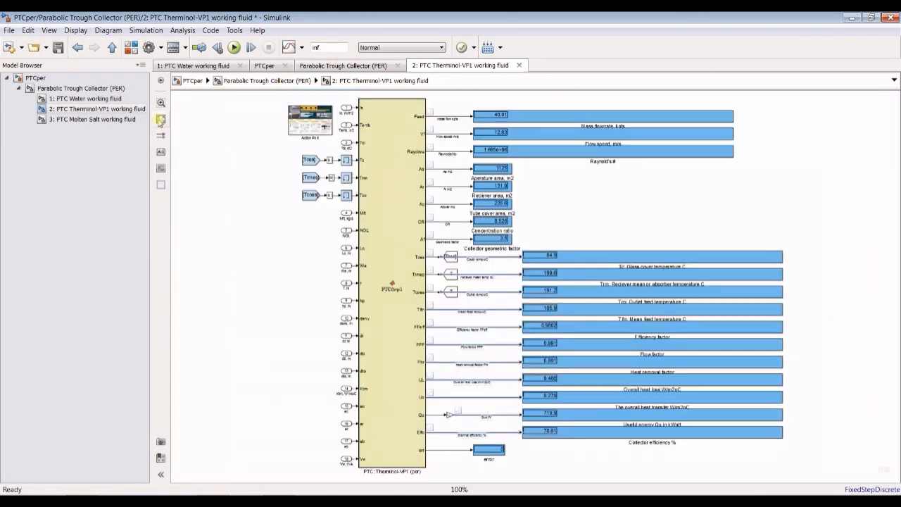
pyautogui.click(67, 99)
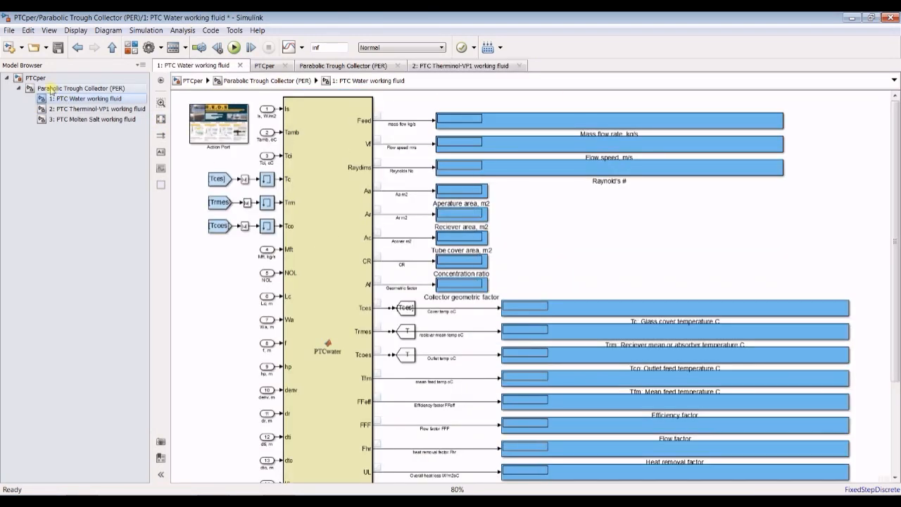
pyautogui.click(51, 89)
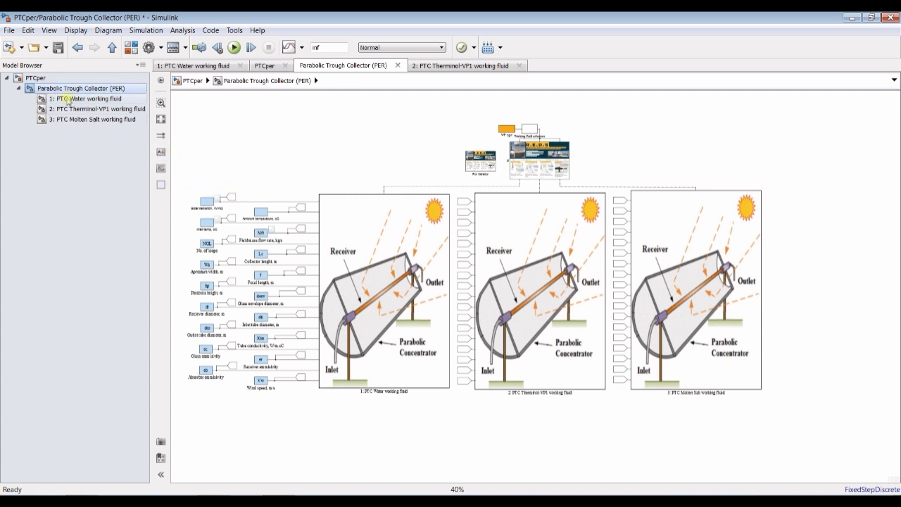
pyautogui.click(92, 110)
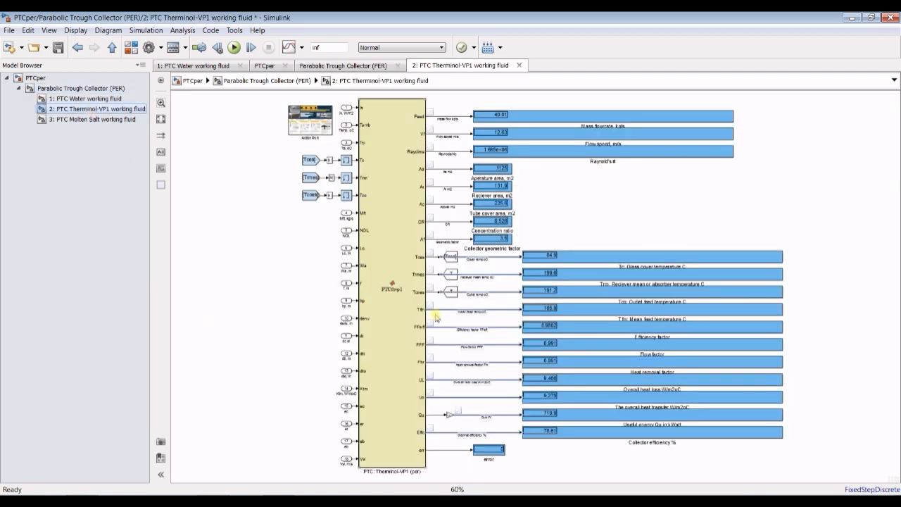
# - Examine the Therminol-VP1 output displays, from mass flow and collector areas to temperatures, heat loss, useful energy and collector efficiency
pyautogui.scroll(5, 549, 465)
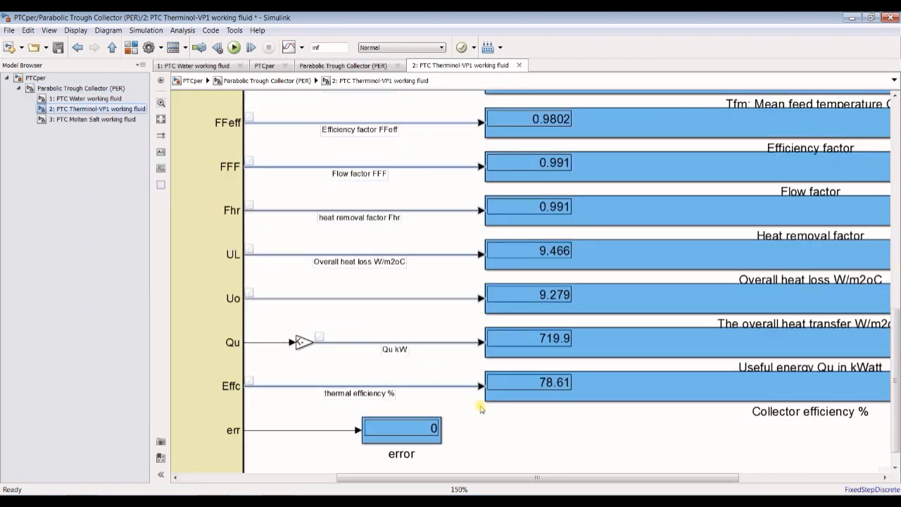
pyautogui.scroll(-4, 543, 400)
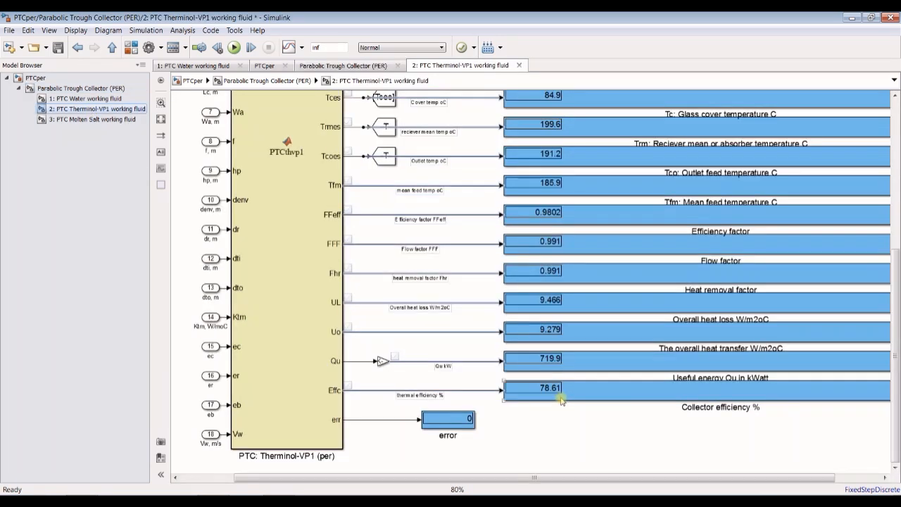
pyautogui.scroll(3, 558, 396)
pyautogui.scroll(-1, 559, 396)
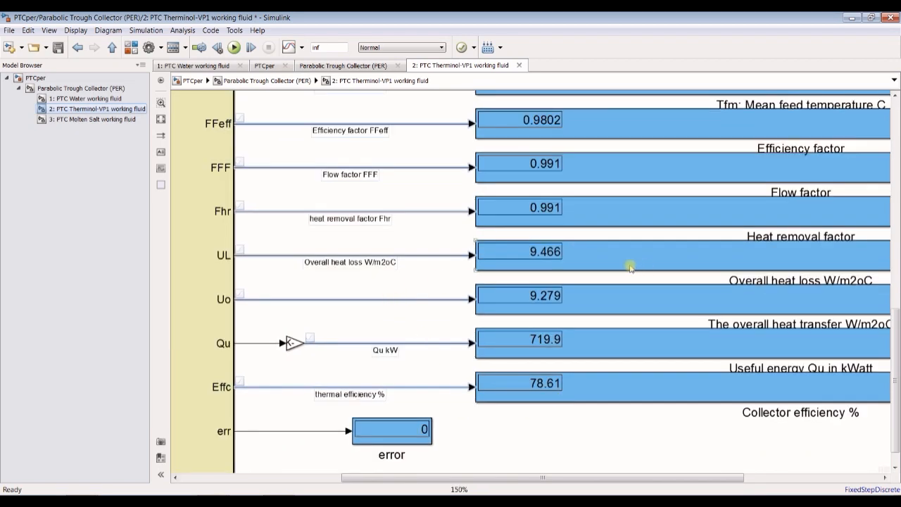
pyautogui.moveTo(897, 345); pyautogui.dragTo(898, 229)
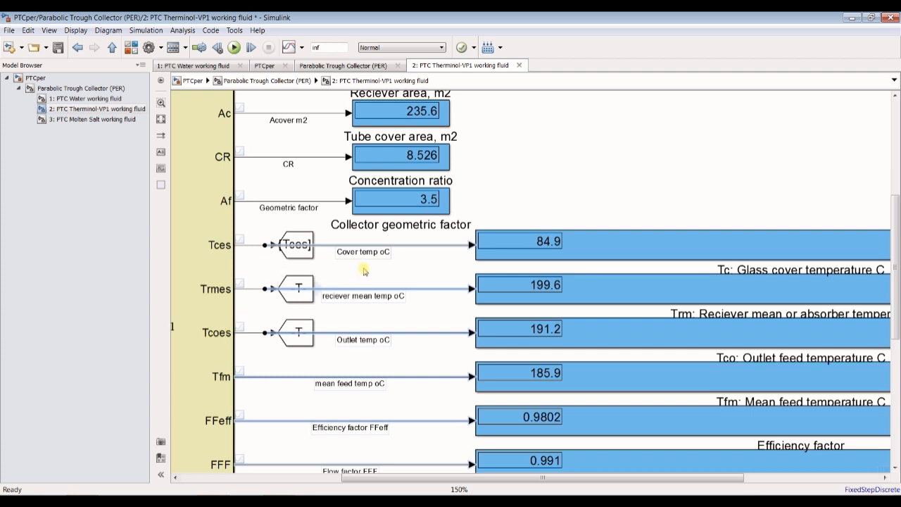
pyautogui.moveTo(895, 276); pyautogui.dragTo(898, 381)
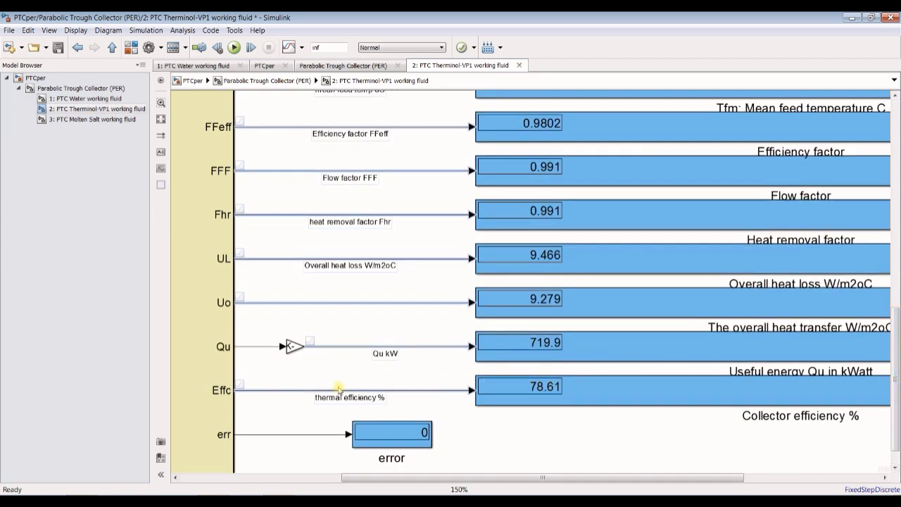
pyautogui.moveTo(897, 398); pyautogui.dragTo(897, 184)
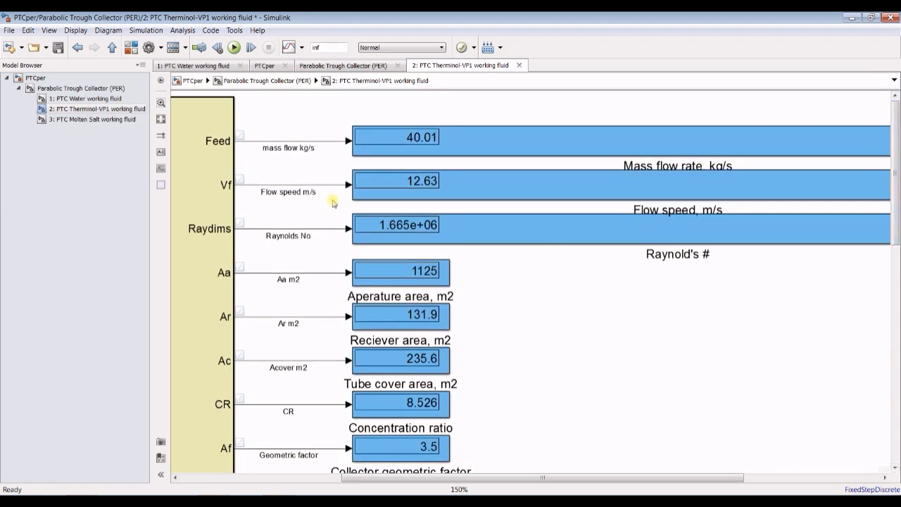
pyautogui.scroll(-5, 333, 203)
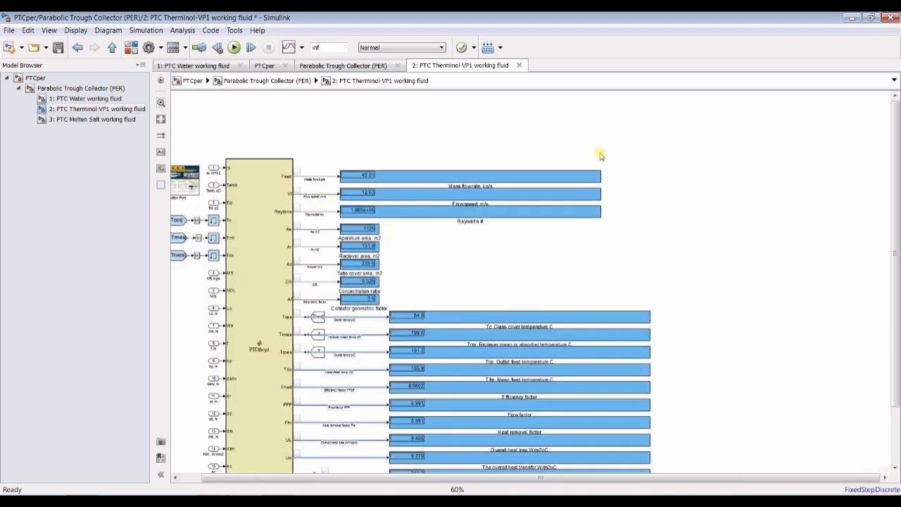
pyautogui.scroll(-1, 600, 125)
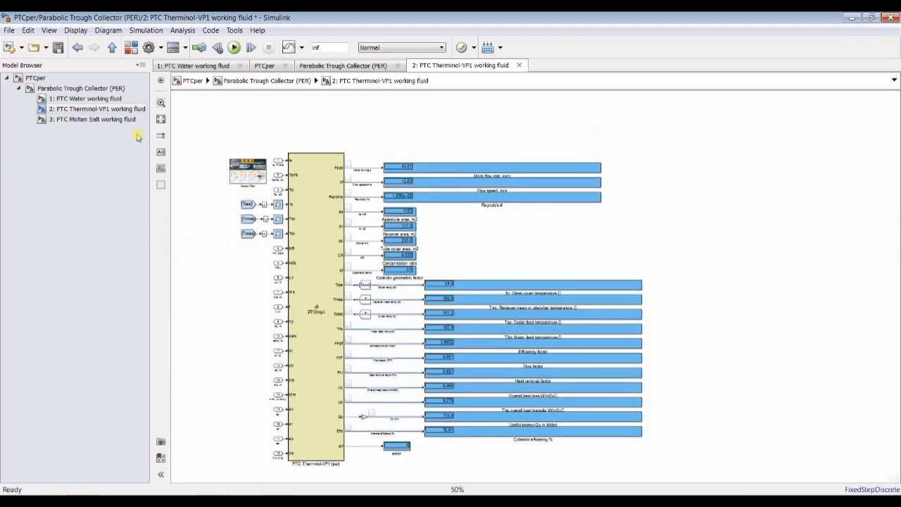
# - Return to the top-level PTCper diagram and open the collector's block parameters, placing the dialog beside the block picture
pyautogui.click(74, 98)
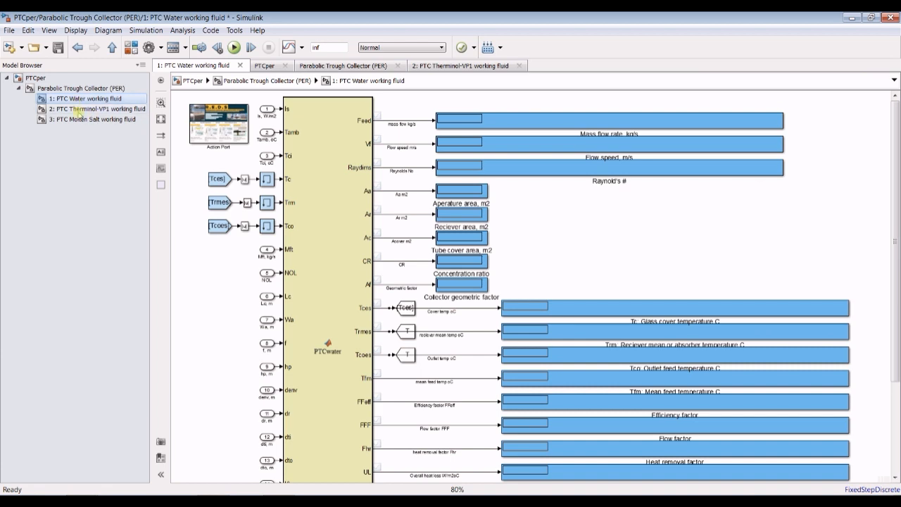
pyautogui.click(73, 109)
pyautogui.click(54, 90)
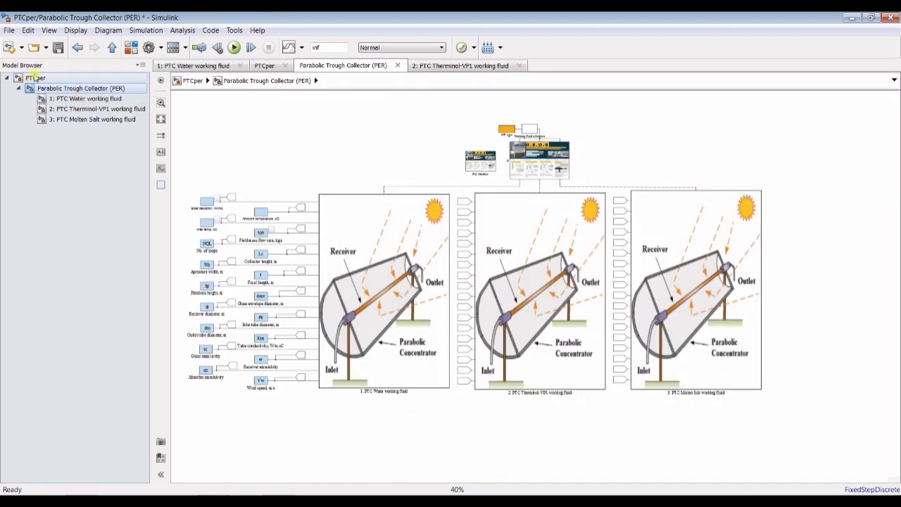
pyautogui.click(34, 77)
pyautogui.doubleClick(391, 169)
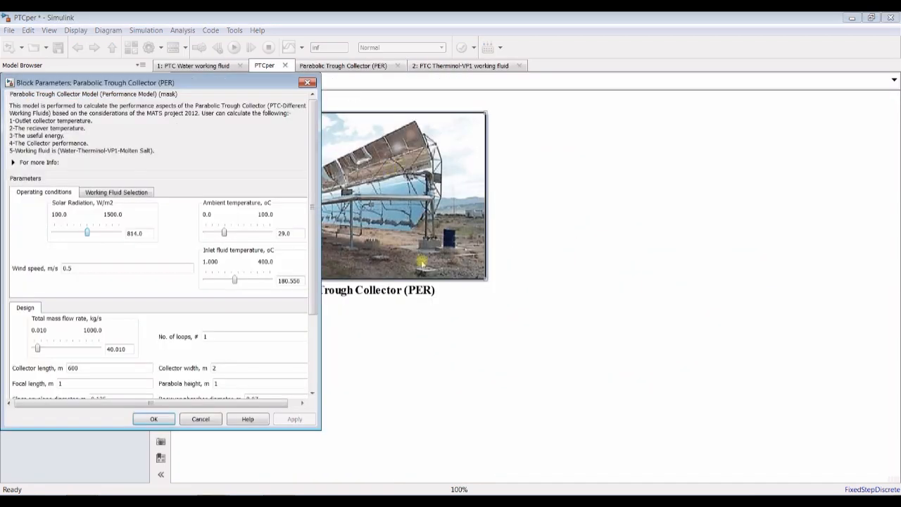
pyautogui.moveTo(220, 91); pyautogui.dragTo(731, 95)
# - Set the operated working fluid to Molten Salt (150<T<600oC), confirm the block parameters and save the PTCper model
pyautogui.click(637, 195)
pyautogui.click(595, 220)
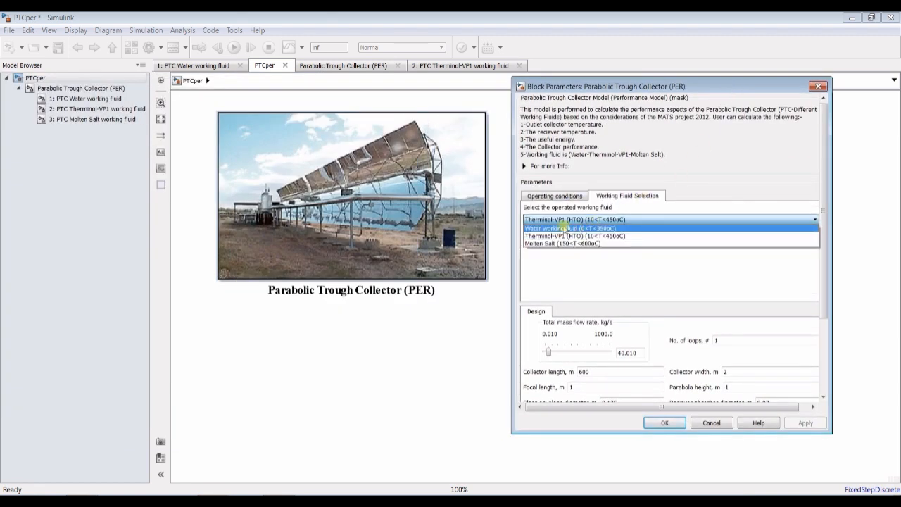
pyautogui.click(565, 229)
pyautogui.click(556, 219)
pyautogui.click(555, 236)
pyautogui.click(556, 220)
pyautogui.click(557, 243)
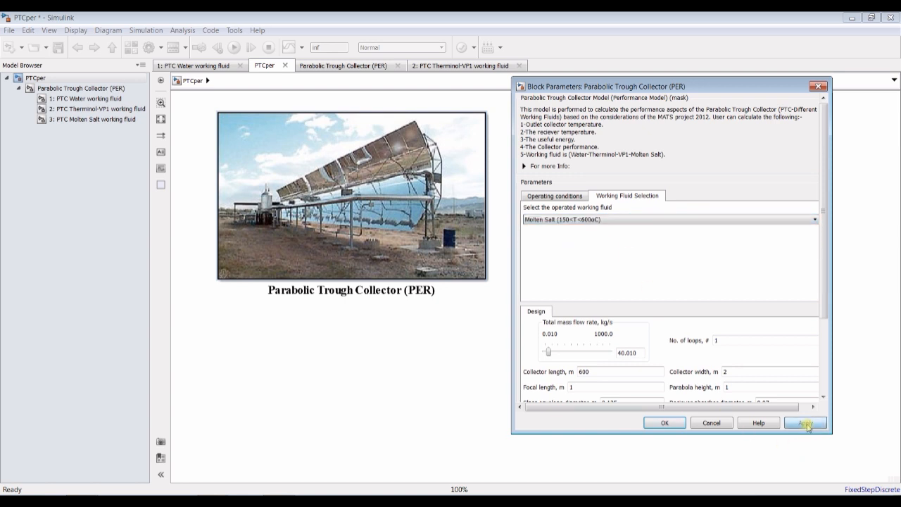
pyautogui.click(667, 425)
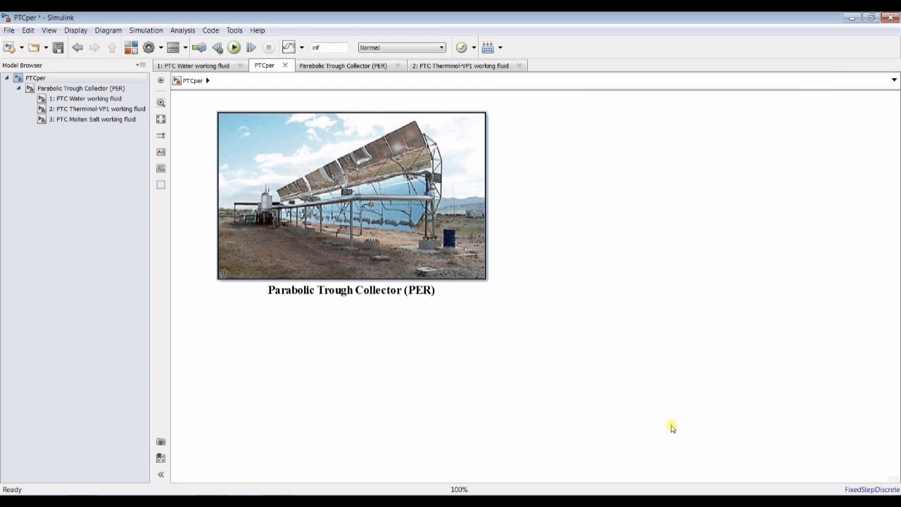
pyautogui.click(59, 49)
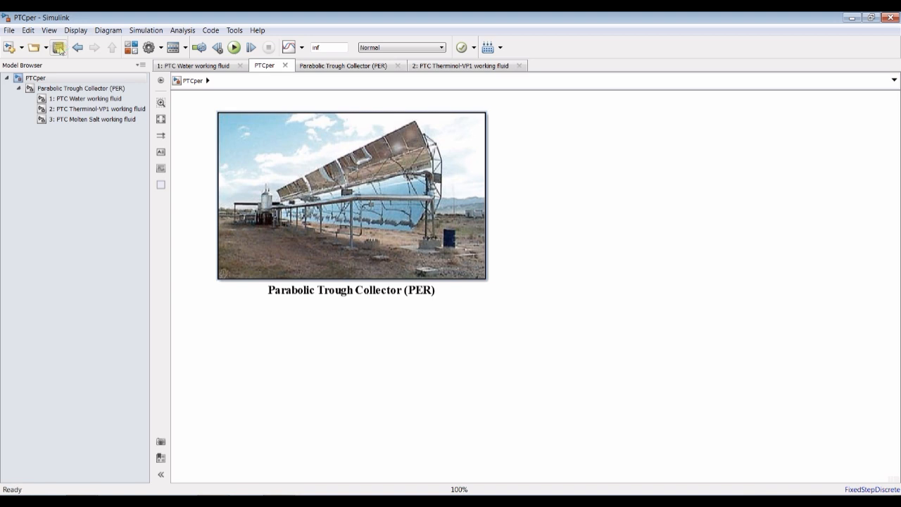